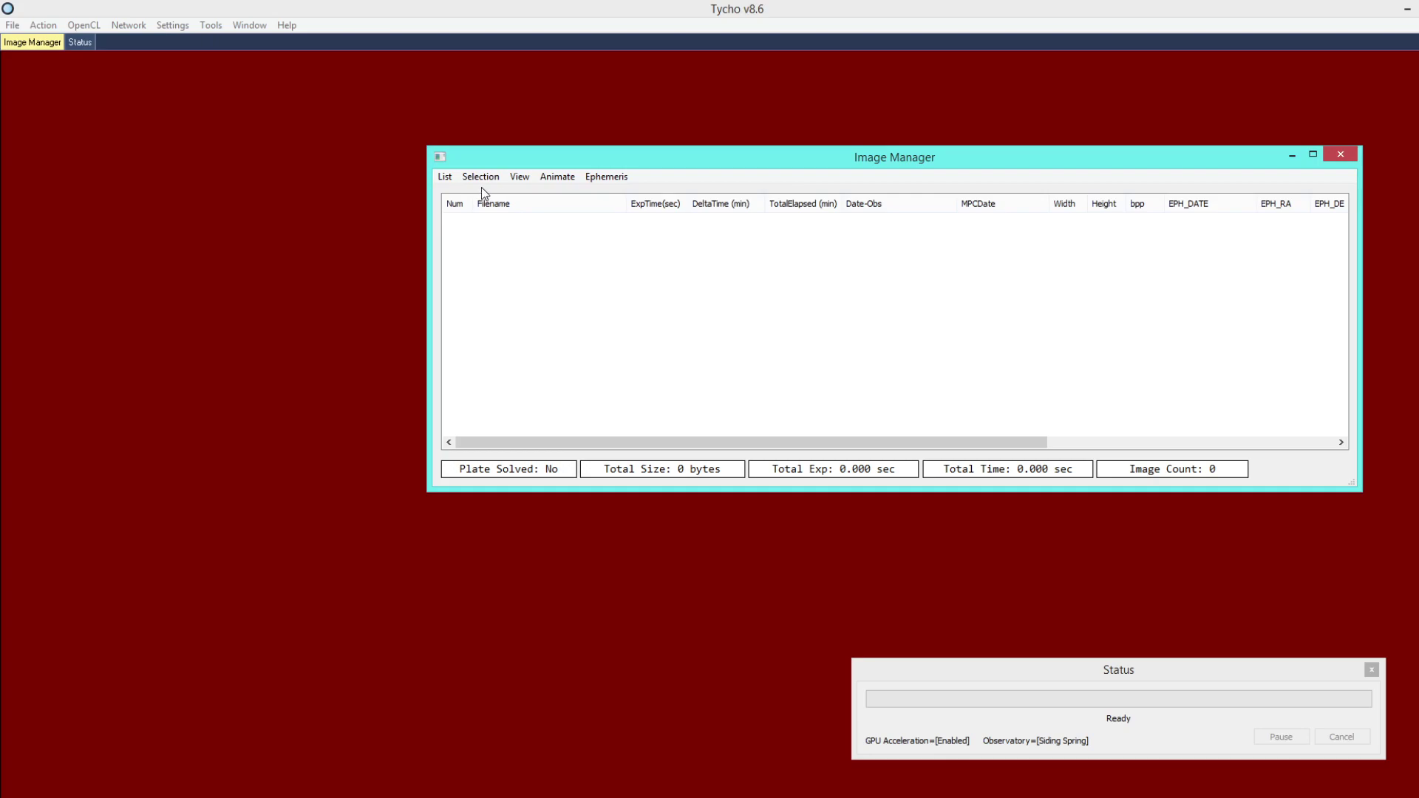
Load all 336 WASP-12 .fit frames from ScienceImages into the Image Manager list.
{"action": "left_click", "coordinate": [444, 177]}
{"action": "left_click", "coordinate": [465, 194]}
{"action": "key", "text": "ctrl+a"}
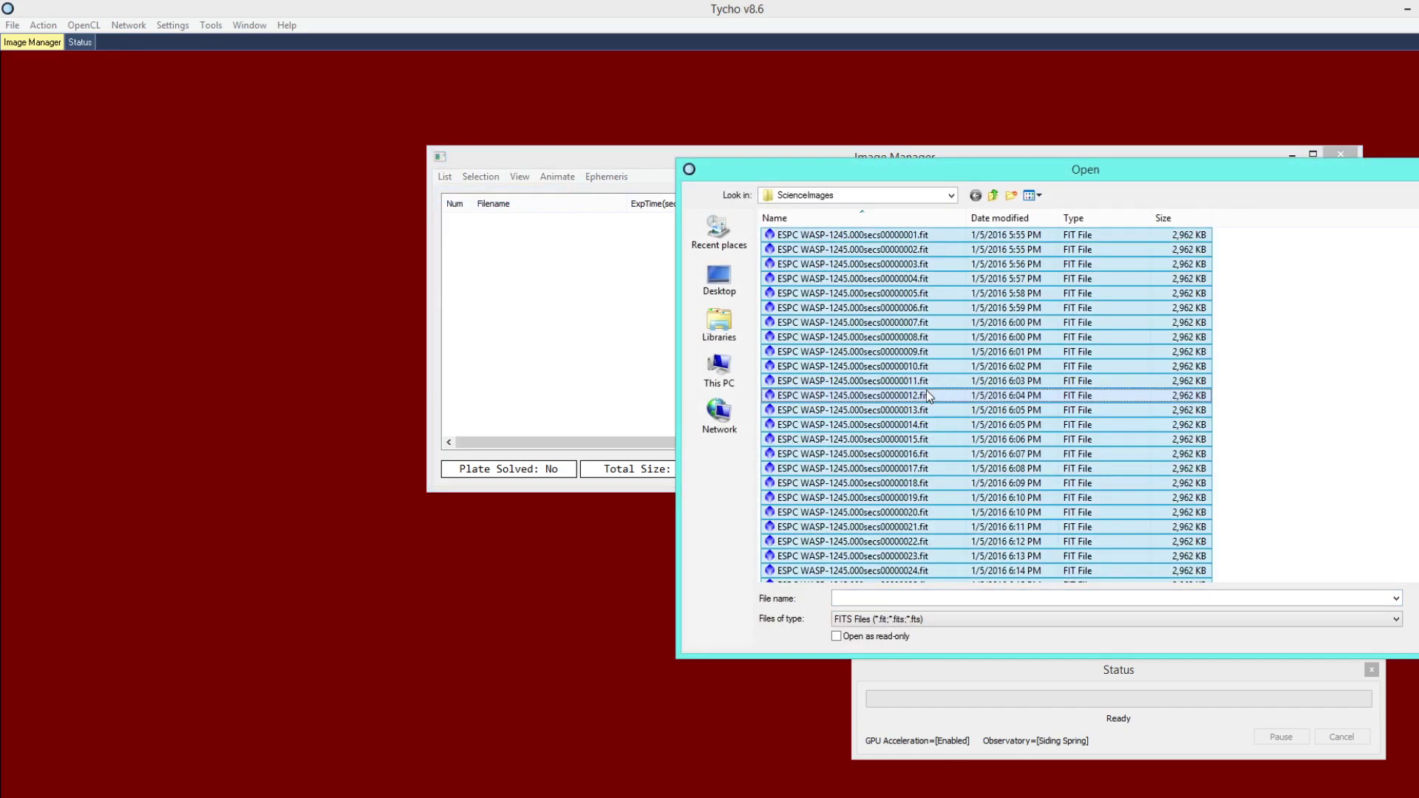
{"action": "key", "text": "Return"}
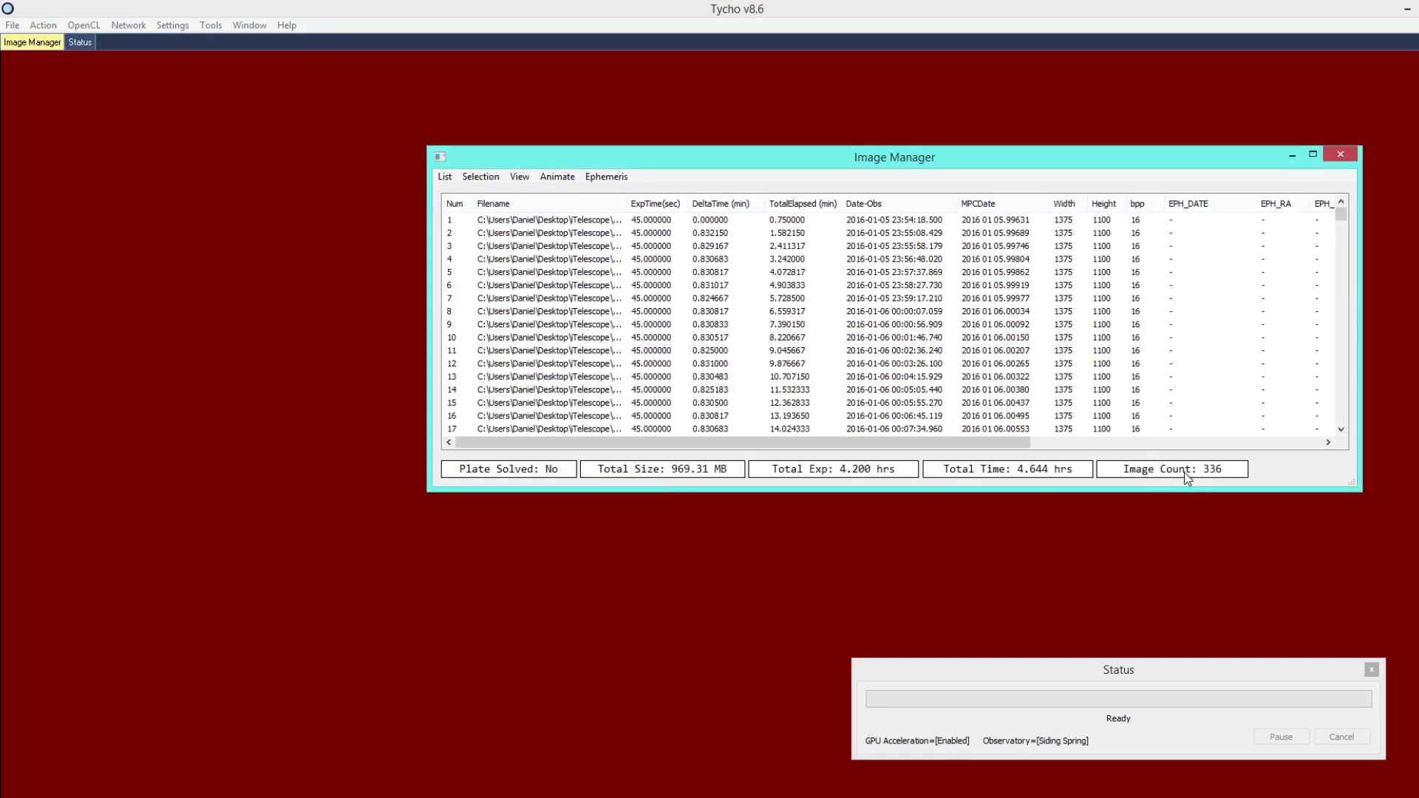
Show the loaded frames in Image Viewer and animate them at 50 ms, zooming in and out.
{"action": "left_click", "coordinate": [43, 25]}
{"action": "left_click", "coordinate": [76, 43]}
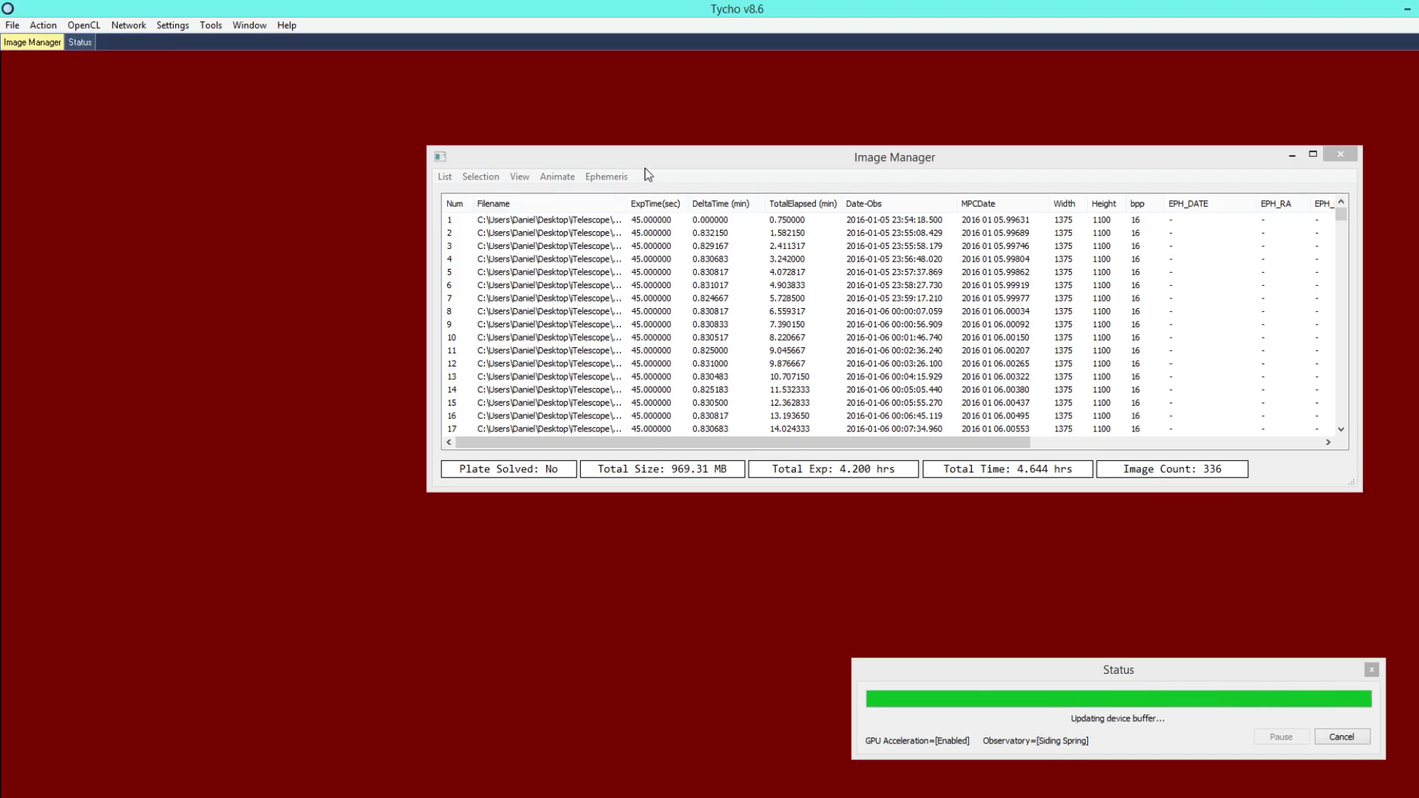
{"action": "left_click", "coordinate": [703, 178]}
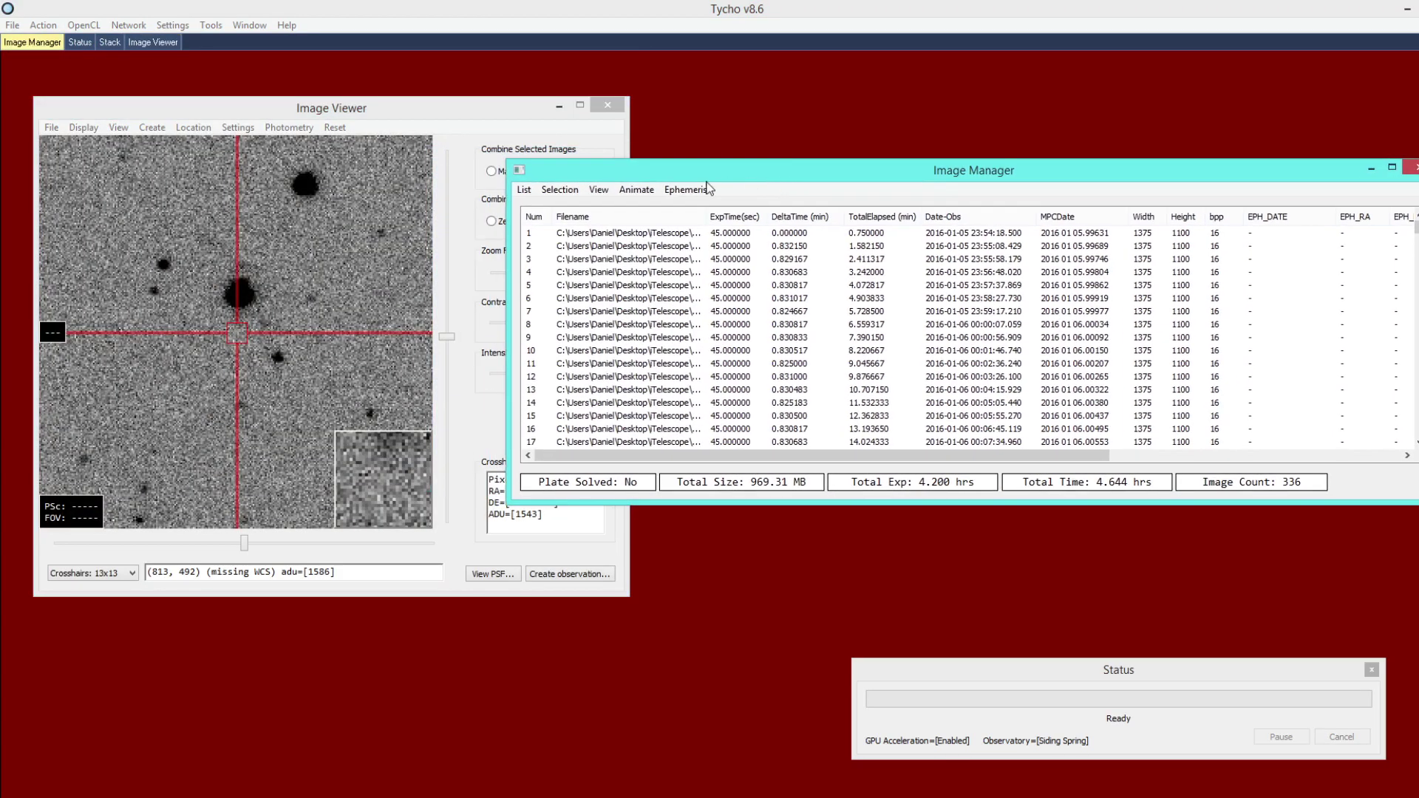
{"action": "left_click", "coordinate": [636, 190]}
{"action": "left_click", "coordinate": [651, 230]}
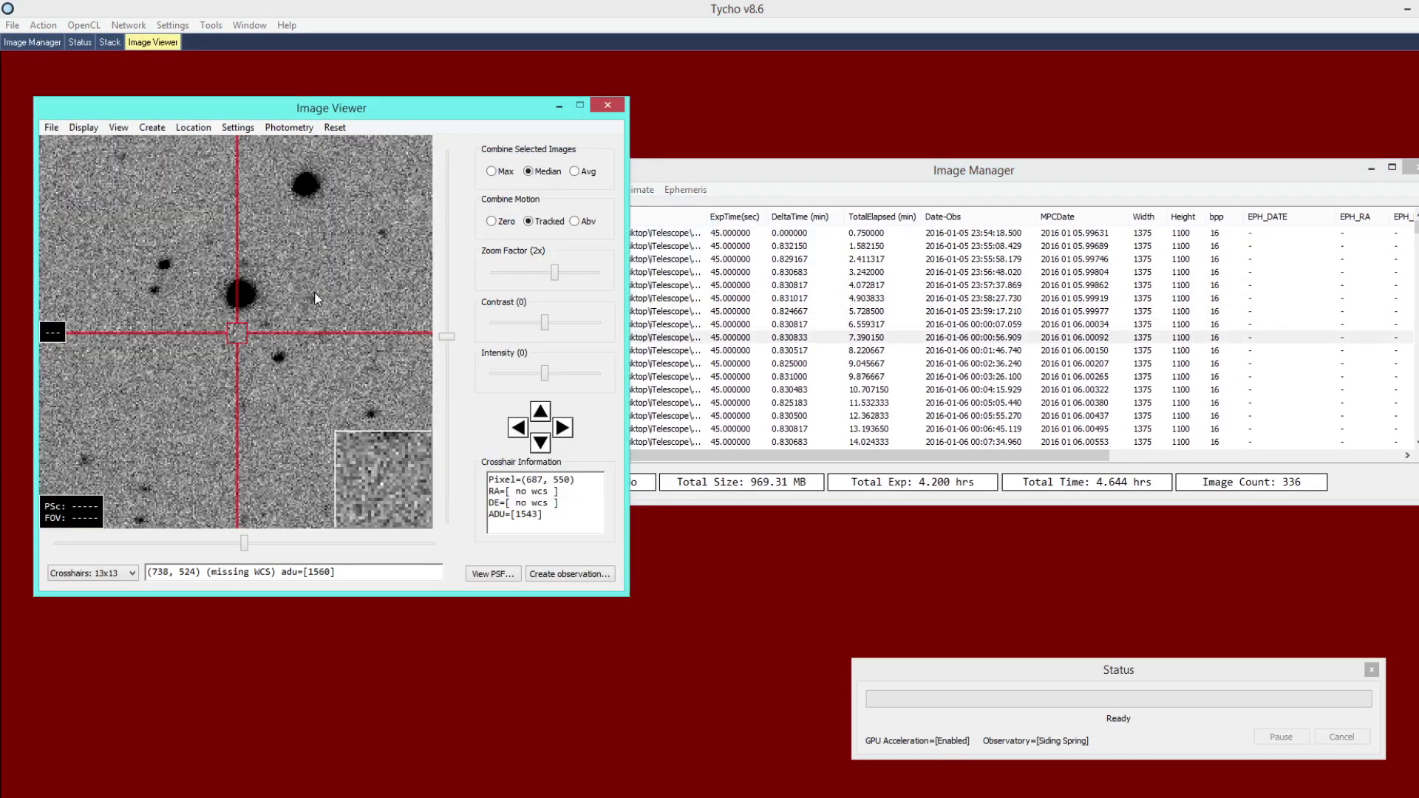
{"action": "scroll", "coordinate": [279, 301], "scroll_direction": "up", "scroll_amount": 3}
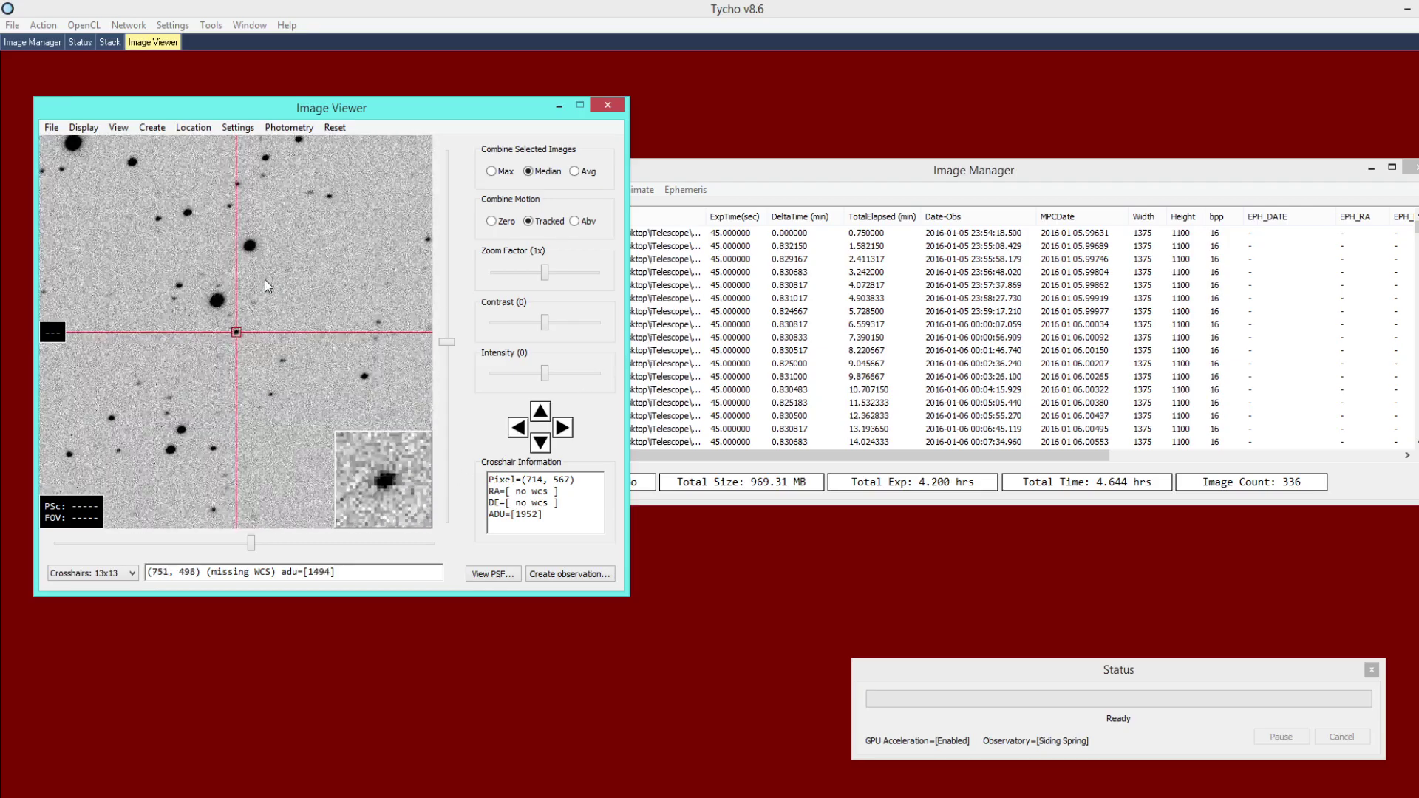
{"action": "scroll", "coordinate": [251, 321], "scroll_direction": "down", "scroll_amount": 3}
{"action": "left_click", "coordinate": [38, 42]}
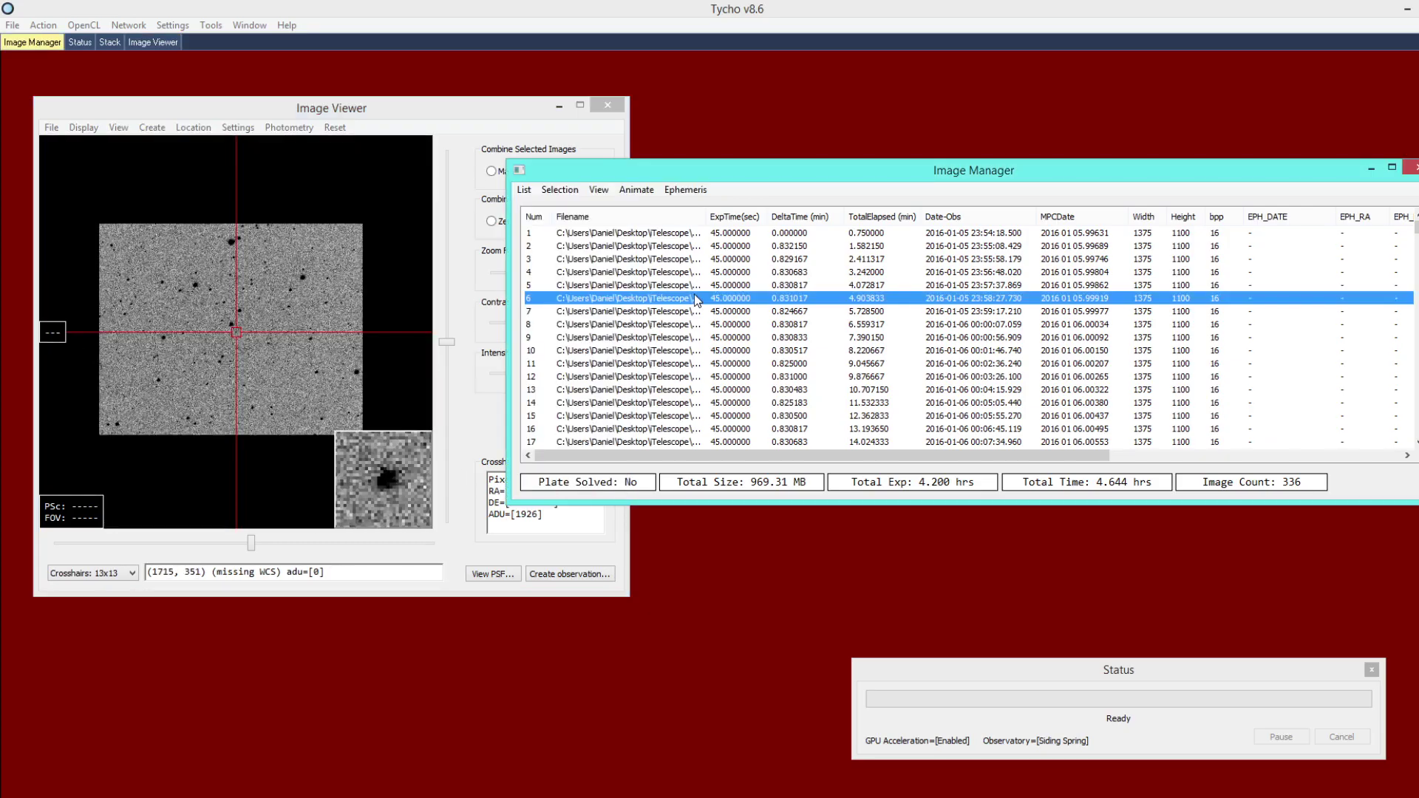
Calibrate all 336 frames with the master dark and flat, Fix hot pixels on; widen the Filename column.
{"action": "left_click", "coordinate": [43, 25]}
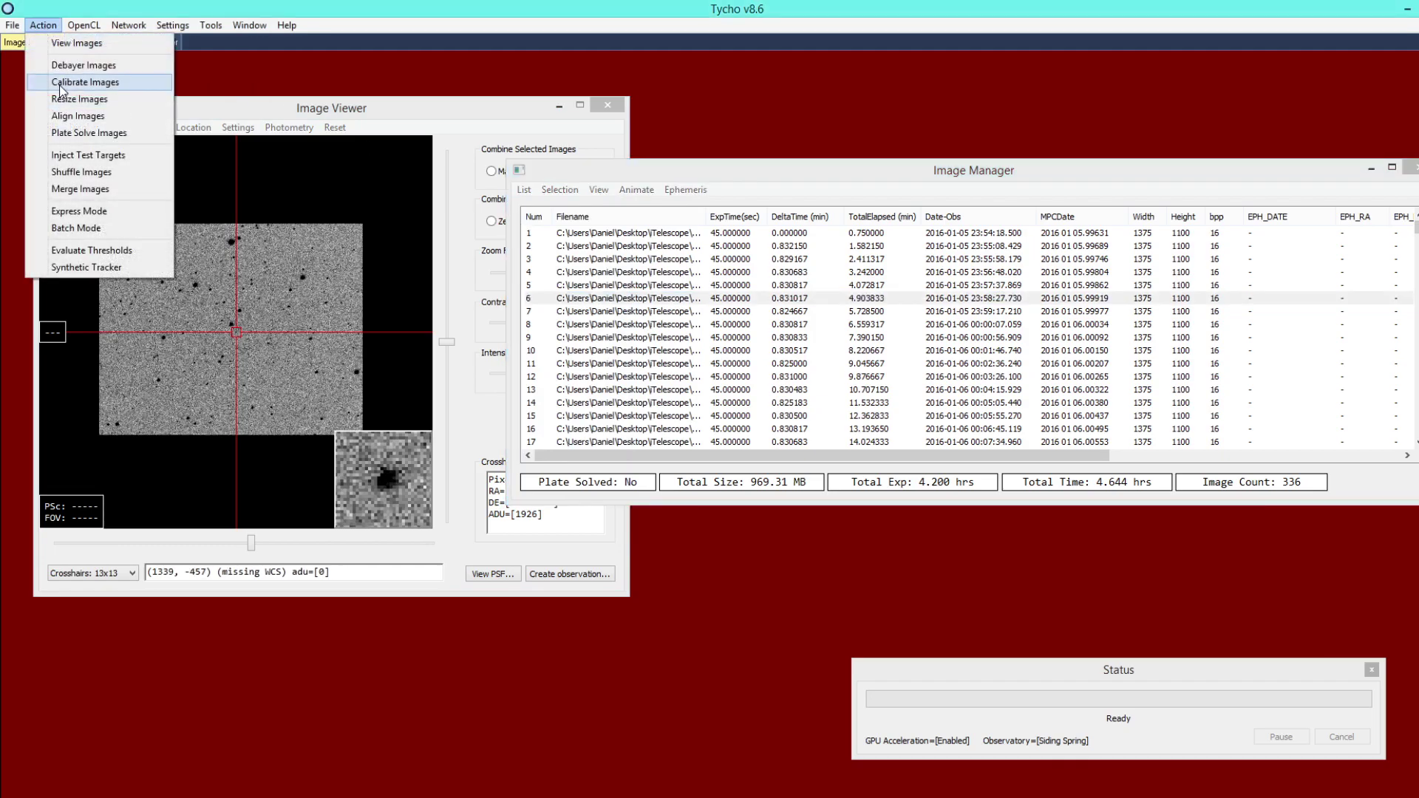
{"action": "left_click", "coordinate": [59, 83]}
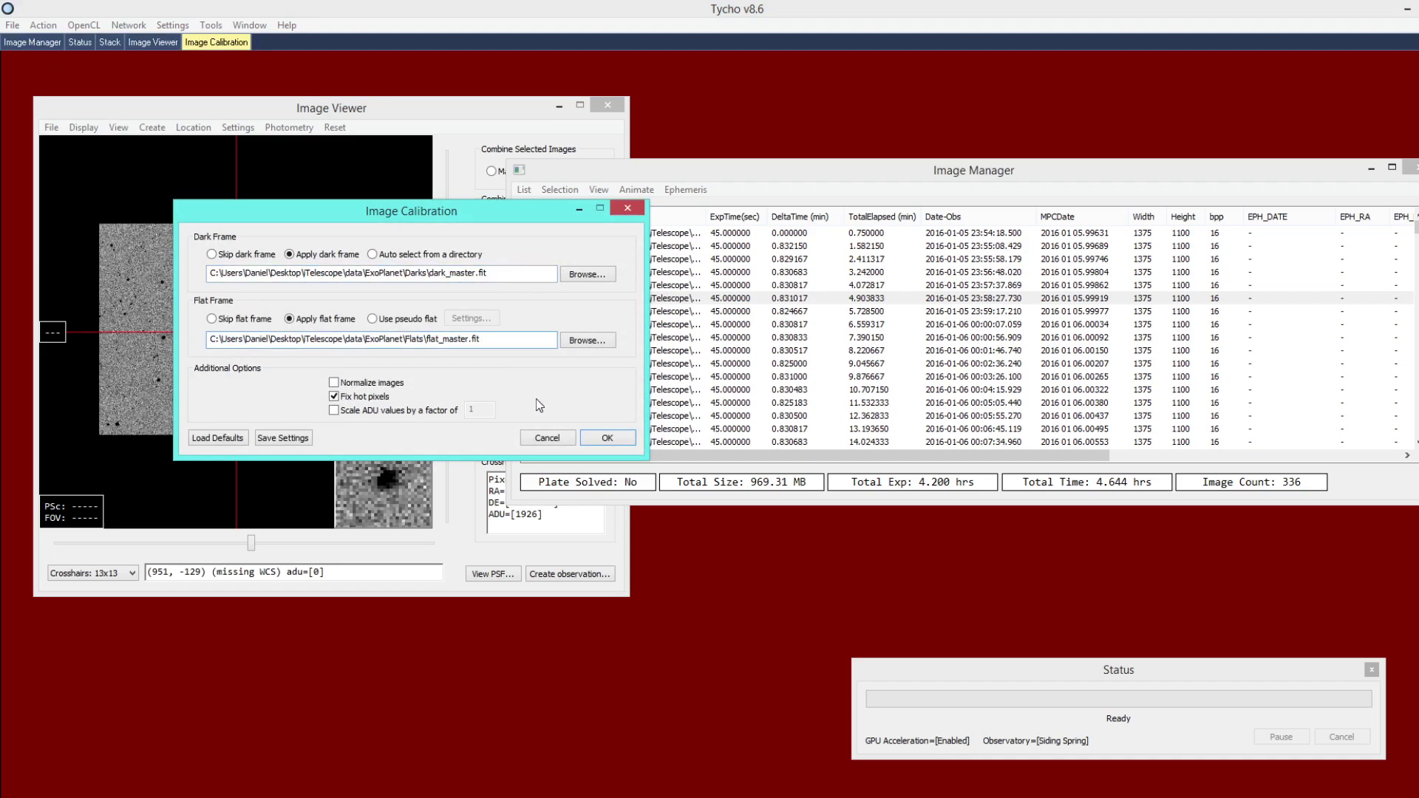
{"action": "left_click", "coordinate": [604, 439]}
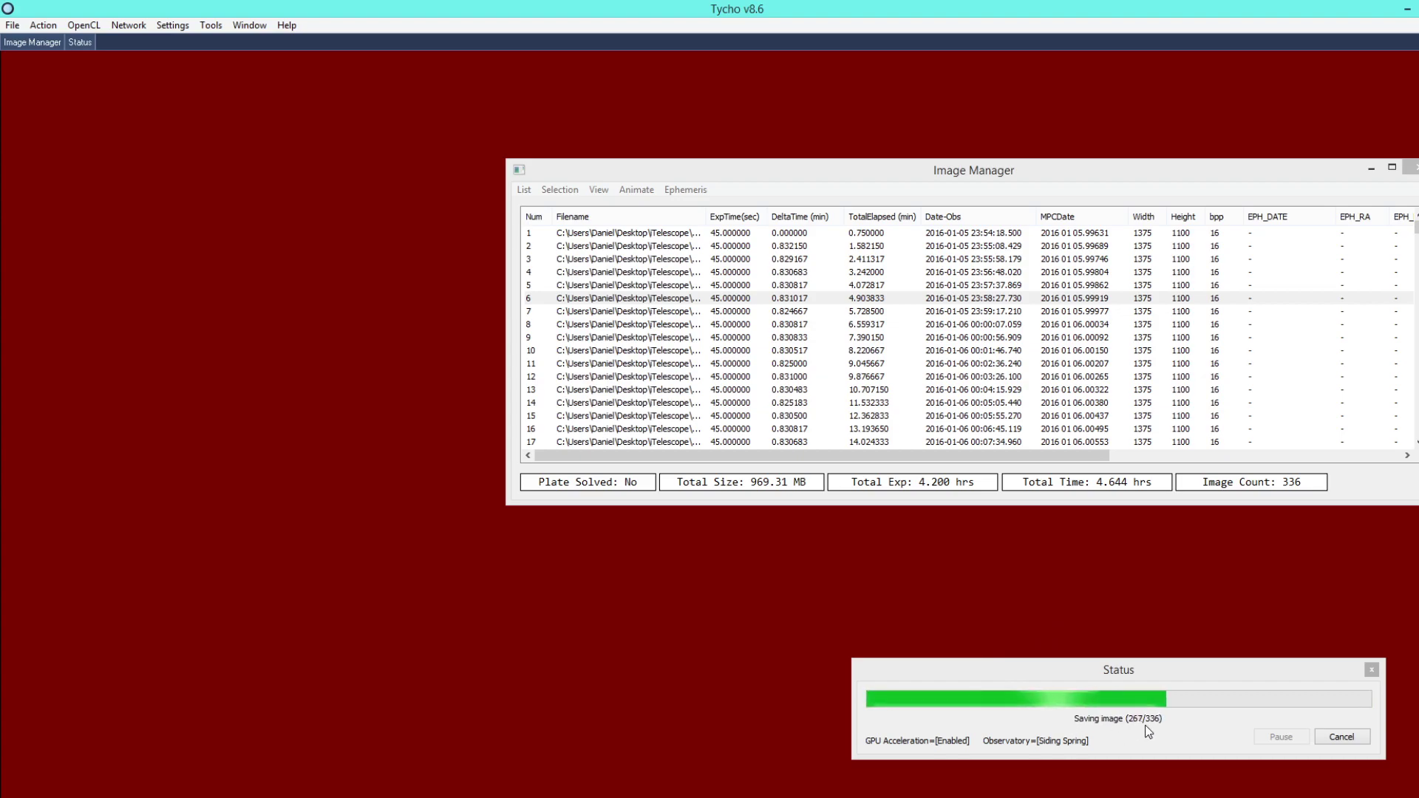
{"action": "double_click", "coordinate": [707, 216]}
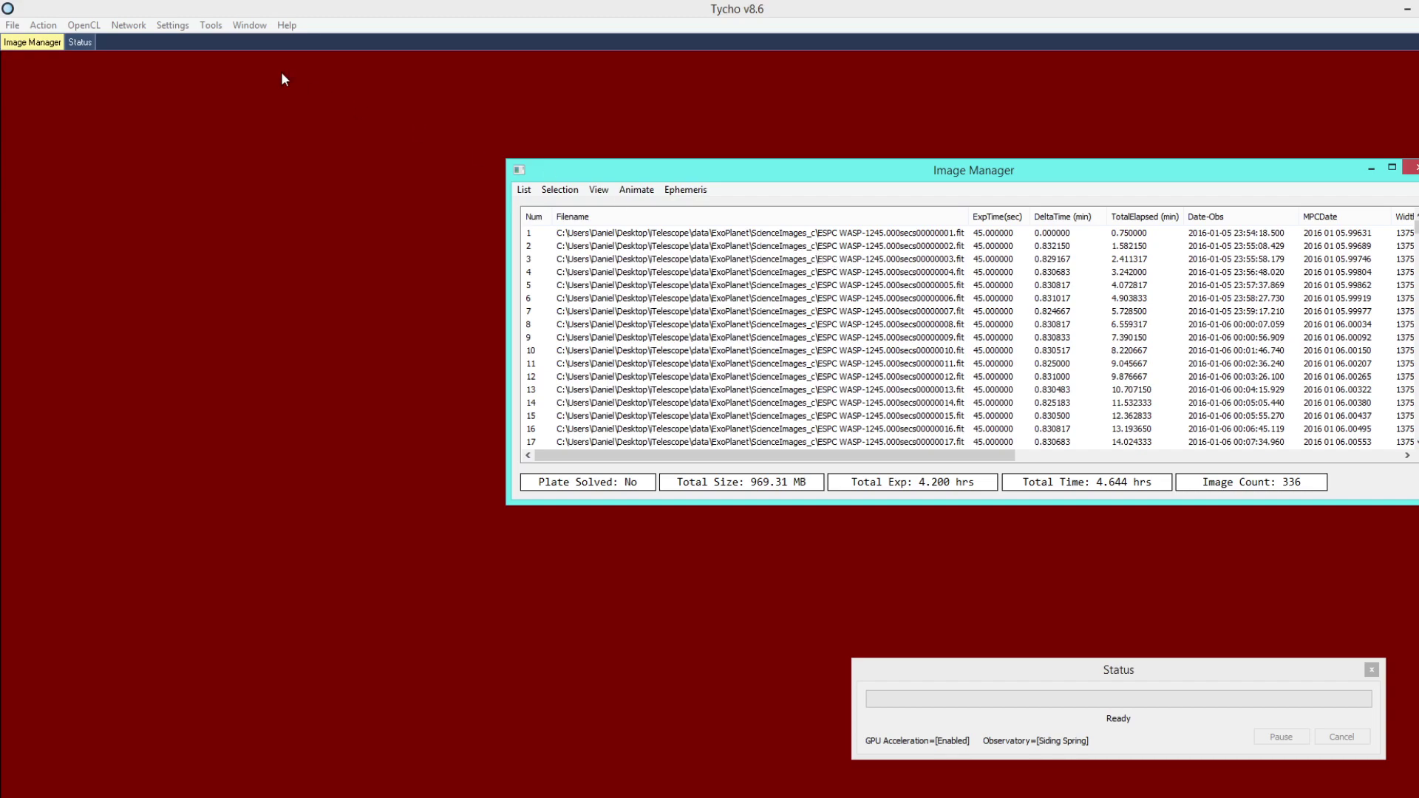
Align all 336 calibrated frames, producing the ScienceImages_c_a copies.
{"action": "left_click", "coordinate": [58, 27]}
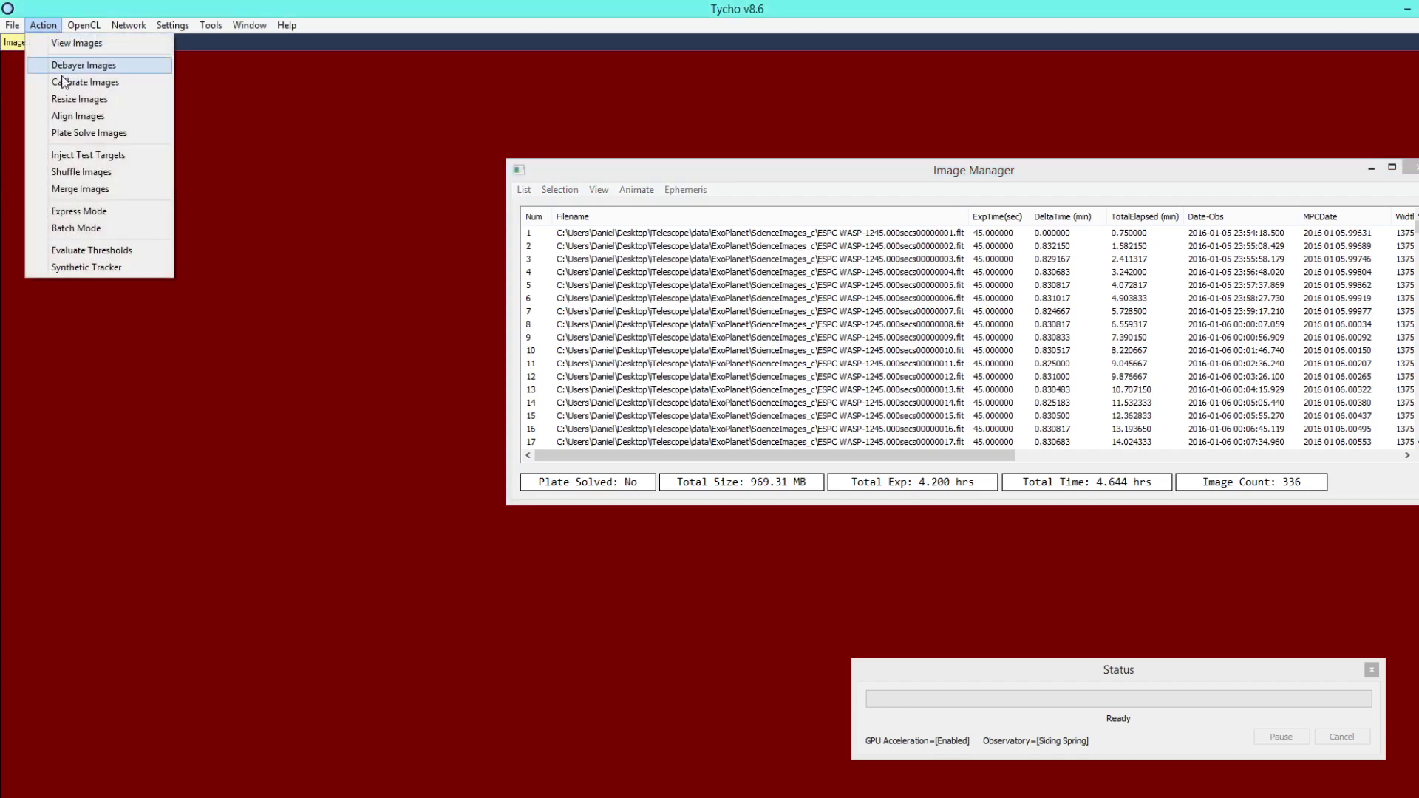
{"action": "left_click", "coordinate": [74, 118]}
{"action": "left_click", "coordinate": [839, 519]}
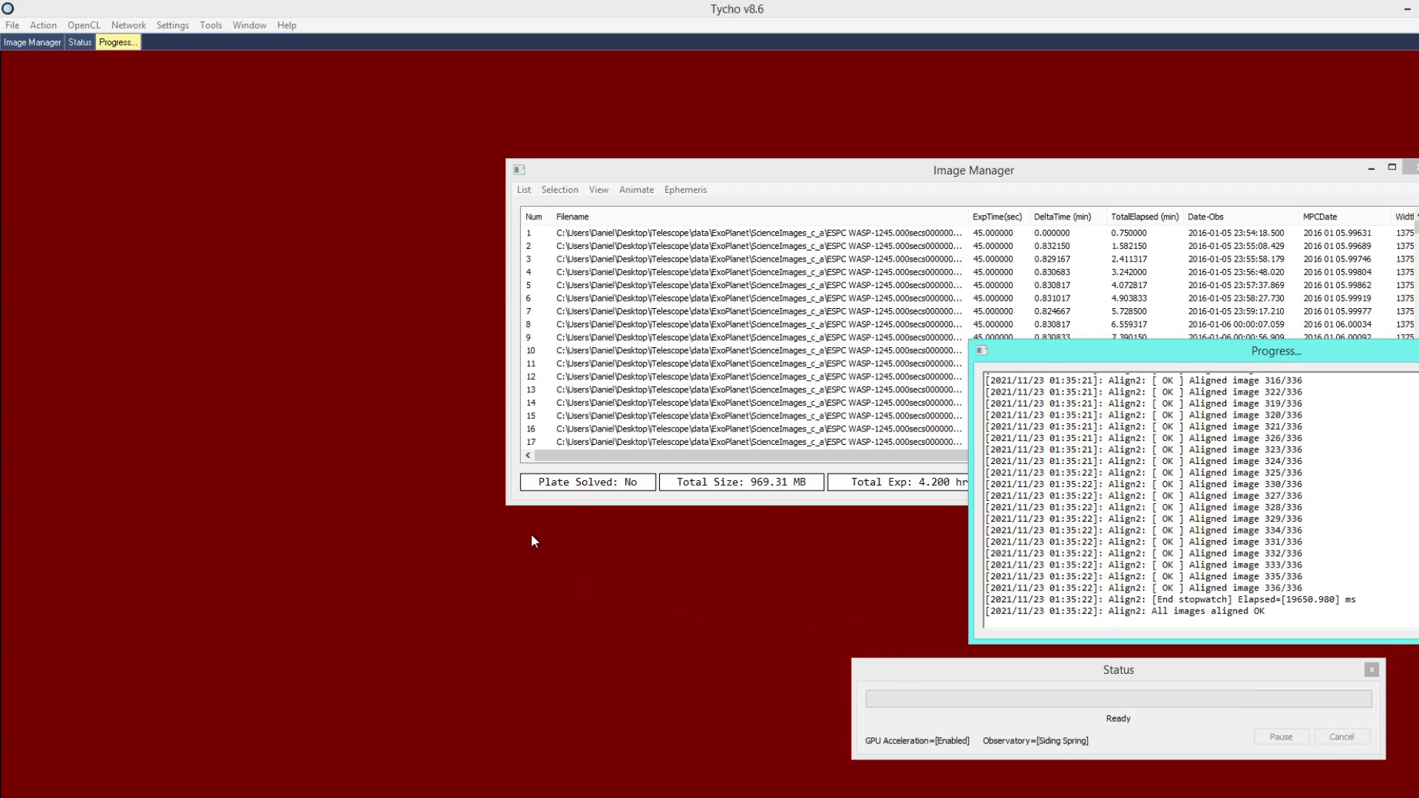
{"action": "left_click", "coordinate": [810, 232]}
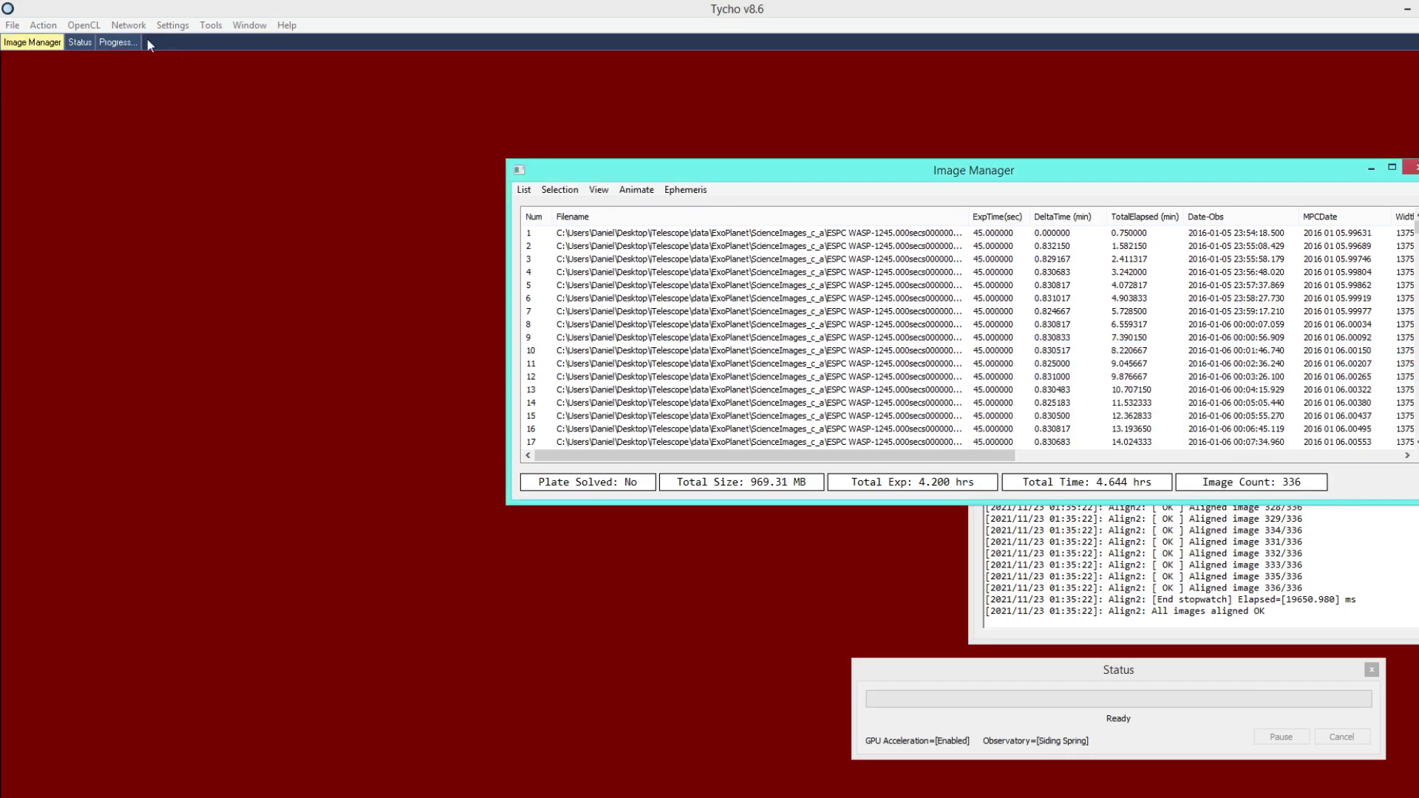
Plate-solve the aligned frames with the online solver at 0.5–3.0 arcsec/pixel.
{"action": "left_click", "coordinate": [42, 25]}
{"action": "left_click", "coordinate": [59, 130]}
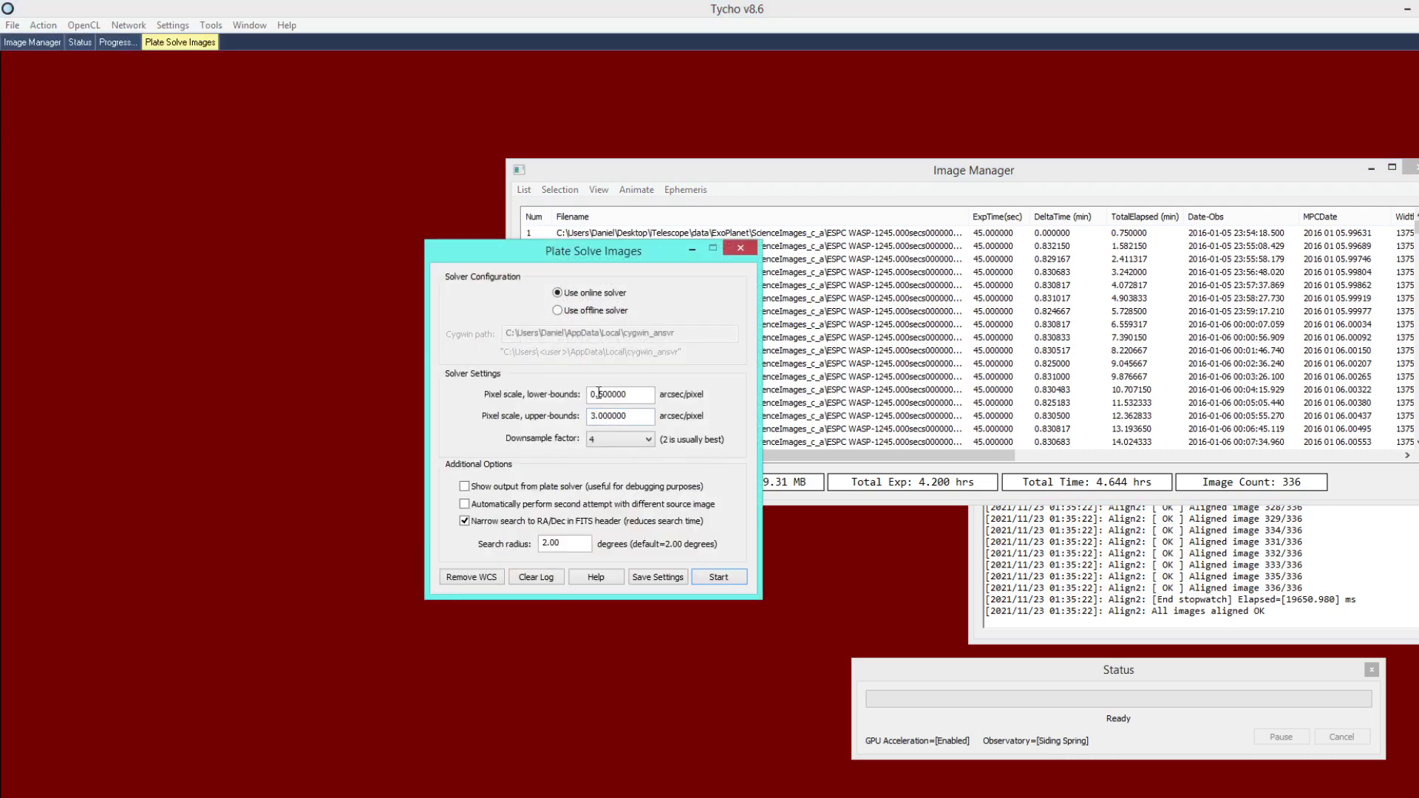
{"action": "left_click_drag", "start_coordinate": [609, 256], "coordinate": [584, 238]}
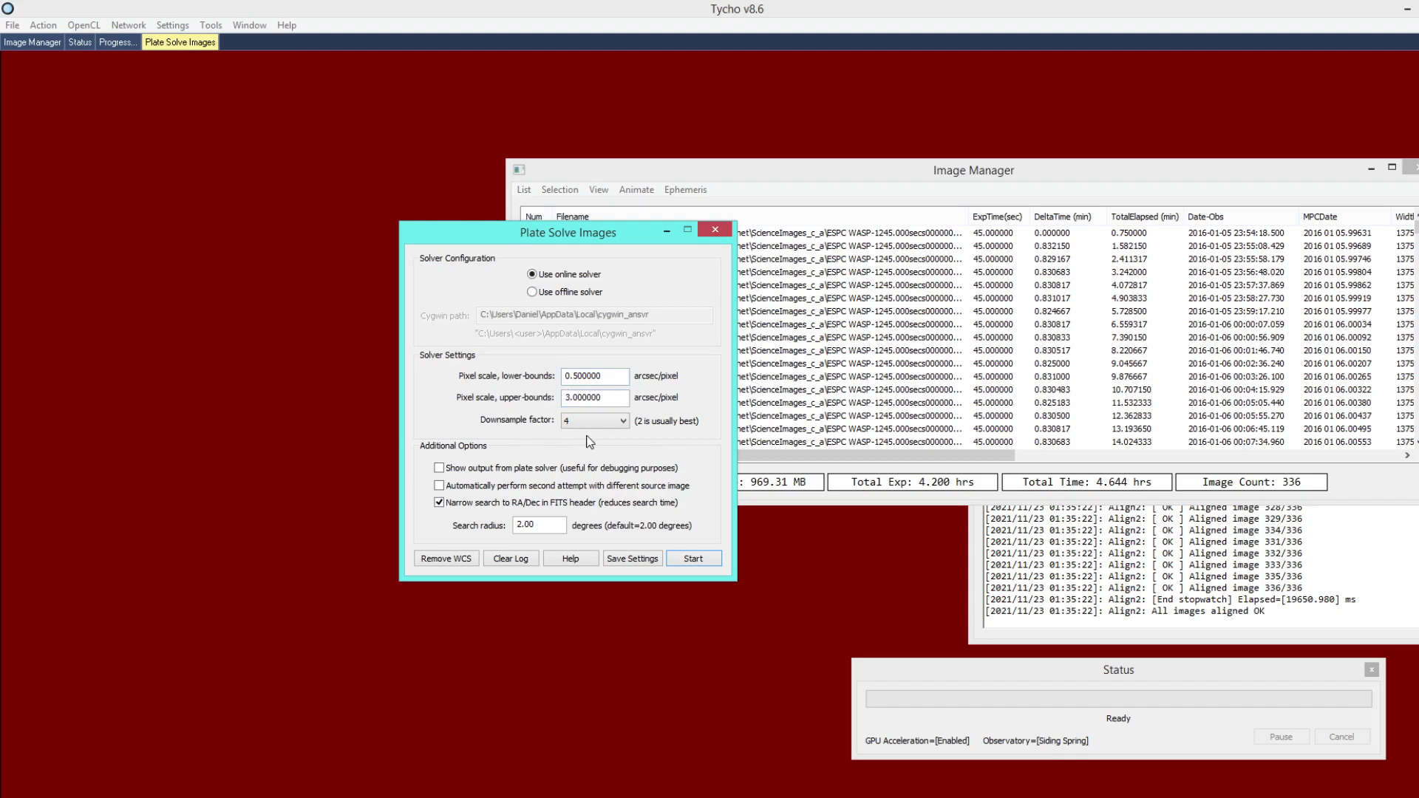
{"action": "left_click", "coordinate": [694, 561]}
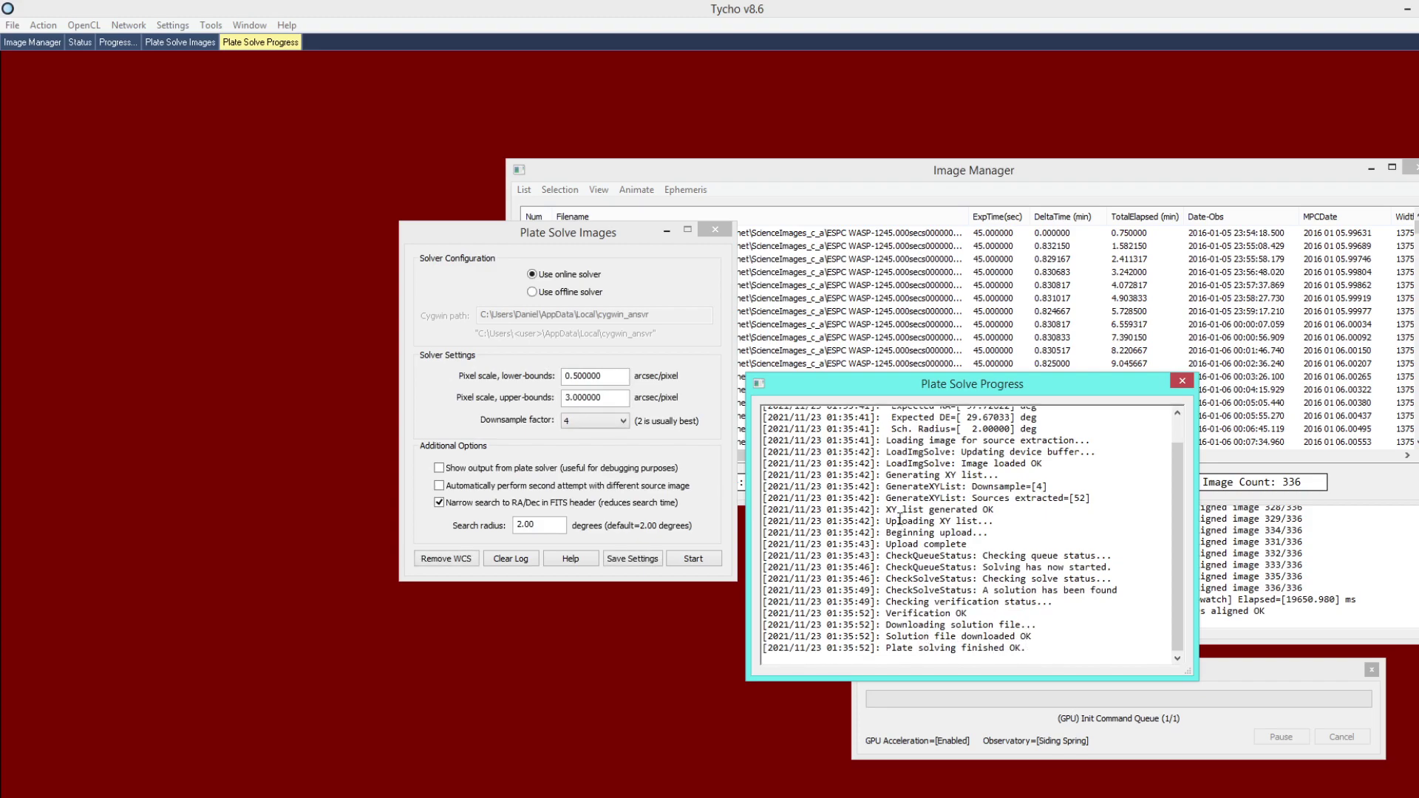
Display the plate-solved star field in Image Viewer and pan it slightly.
{"action": "left_click", "coordinate": [43, 25]}
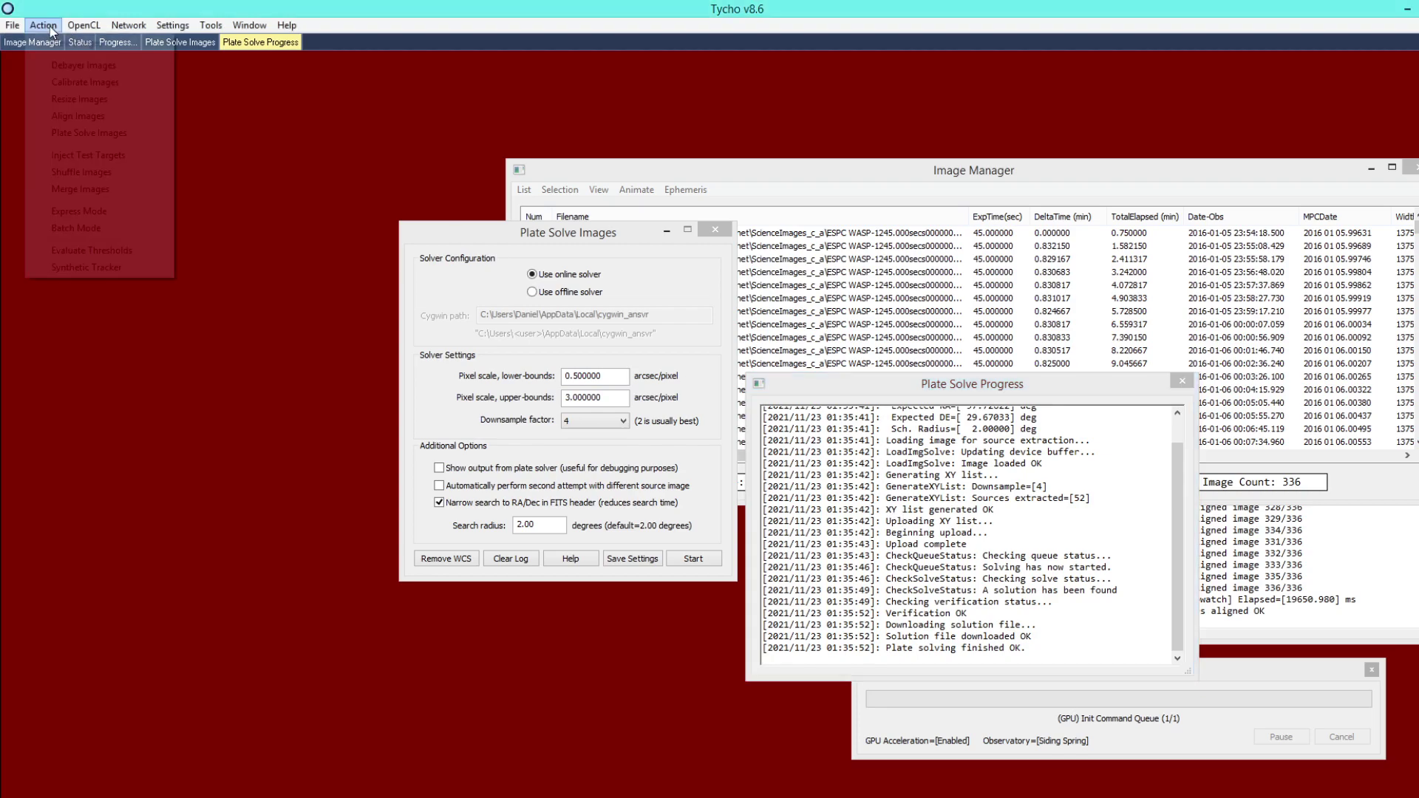
{"action": "left_click", "coordinate": [57, 41]}
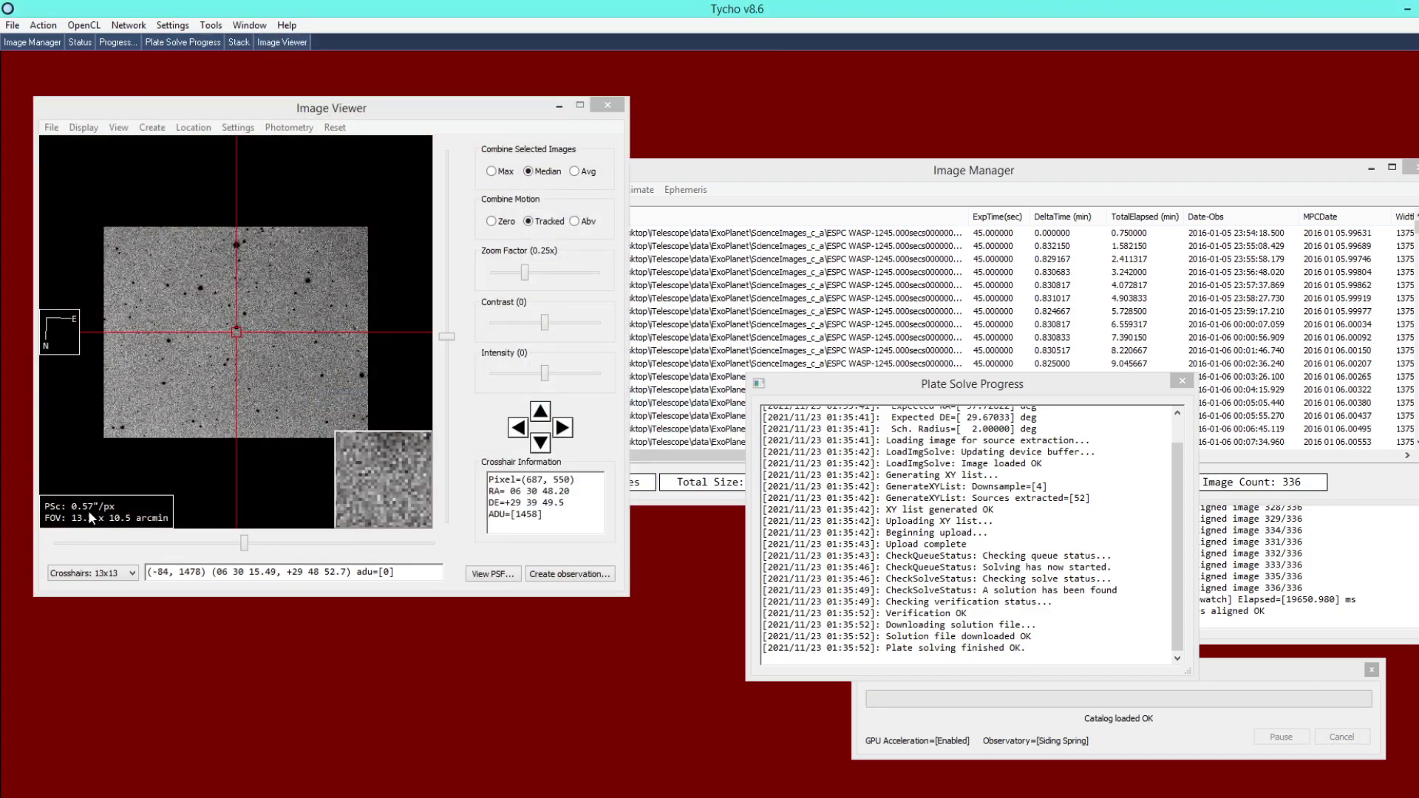
{"action": "left_click", "coordinate": [257, 338]}
{"action": "left_click_drag", "start_coordinate": [256, 336], "coordinate": [255, 337]}
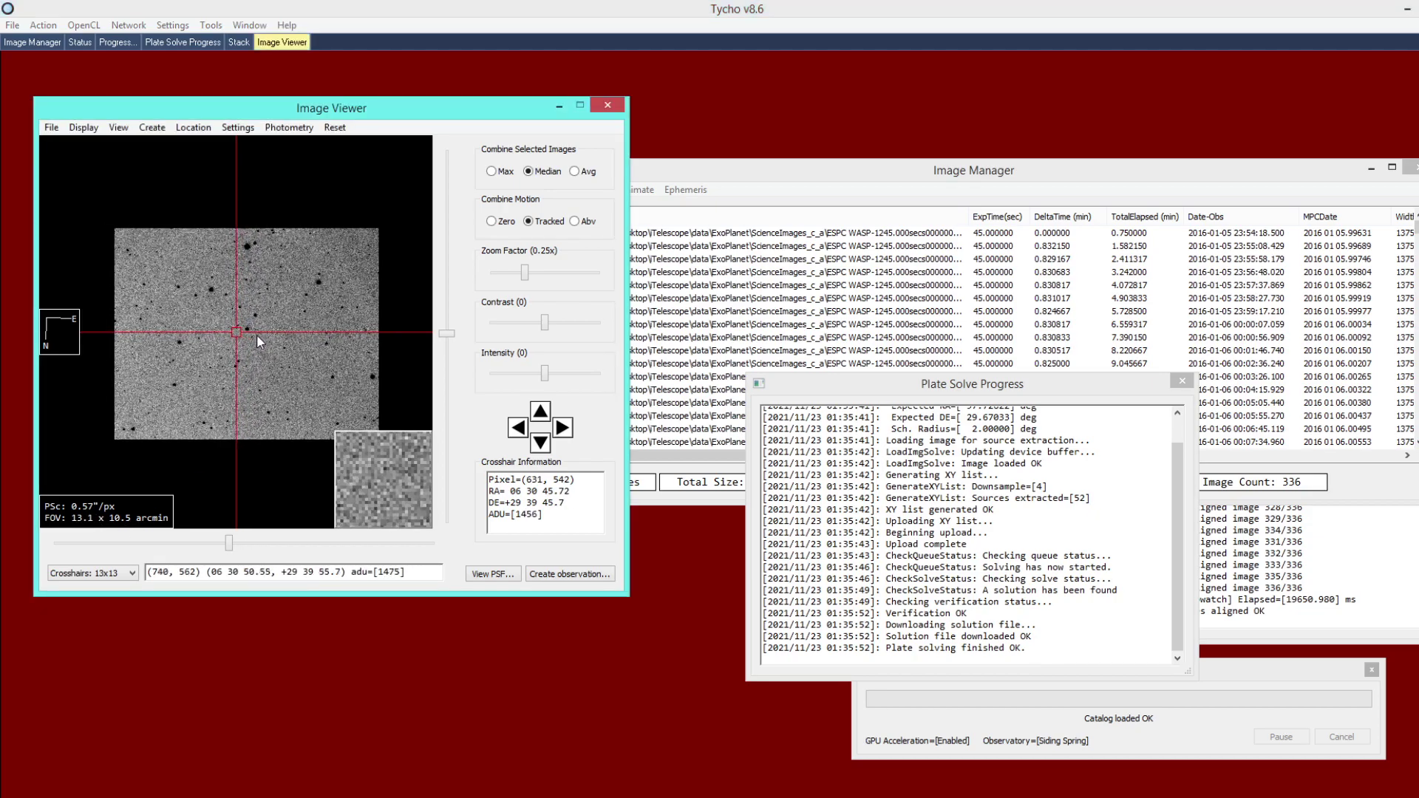
Set the star catalog to APASS, (V) Visual band, (C) Clear/None filter, magnitudes 9–20.
{"action": "left_click", "coordinate": [172, 26]}
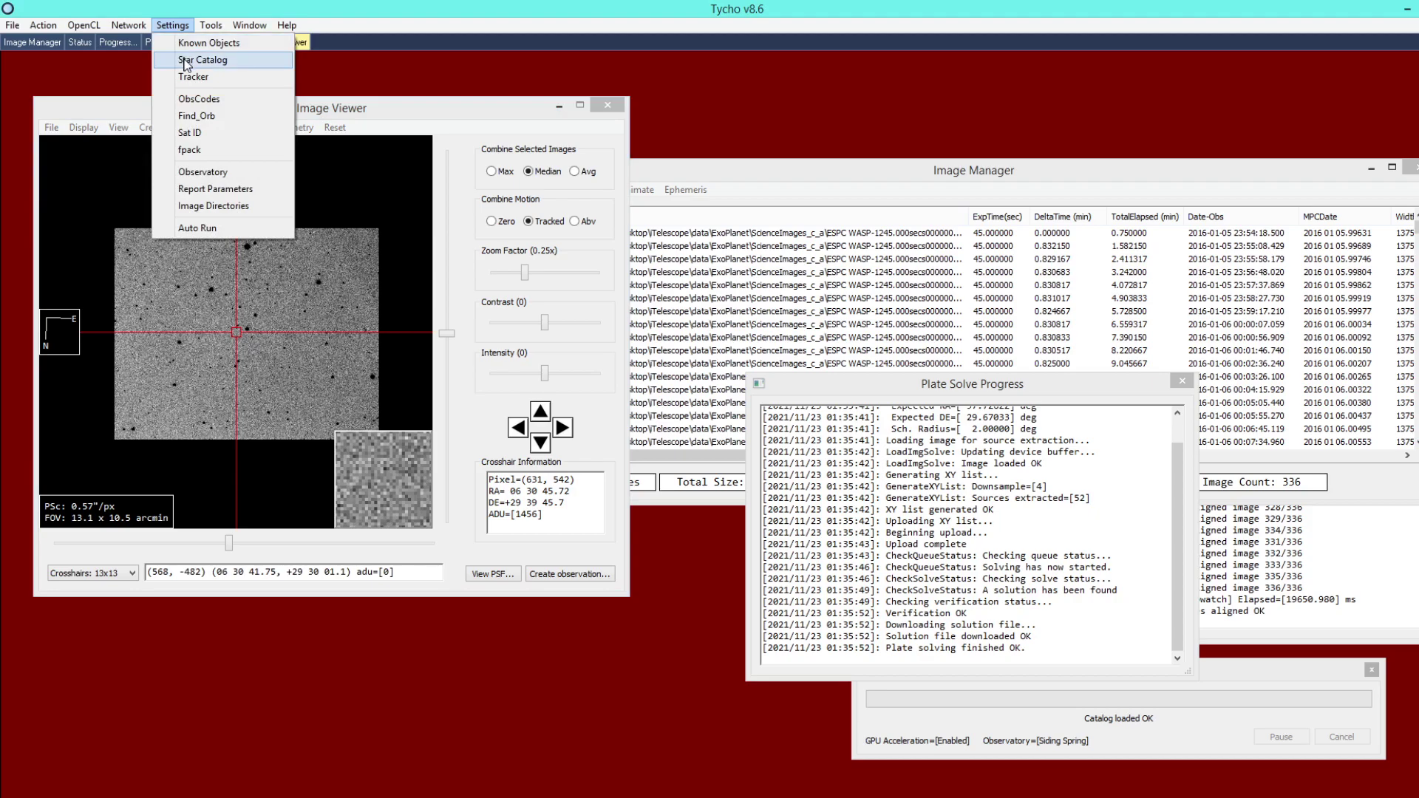
{"action": "left_click", "coordinate": [189, 59]}
{"action": "left_click_drag", "start_coordinate": [557, 275], "coordinate": [532, 257]}
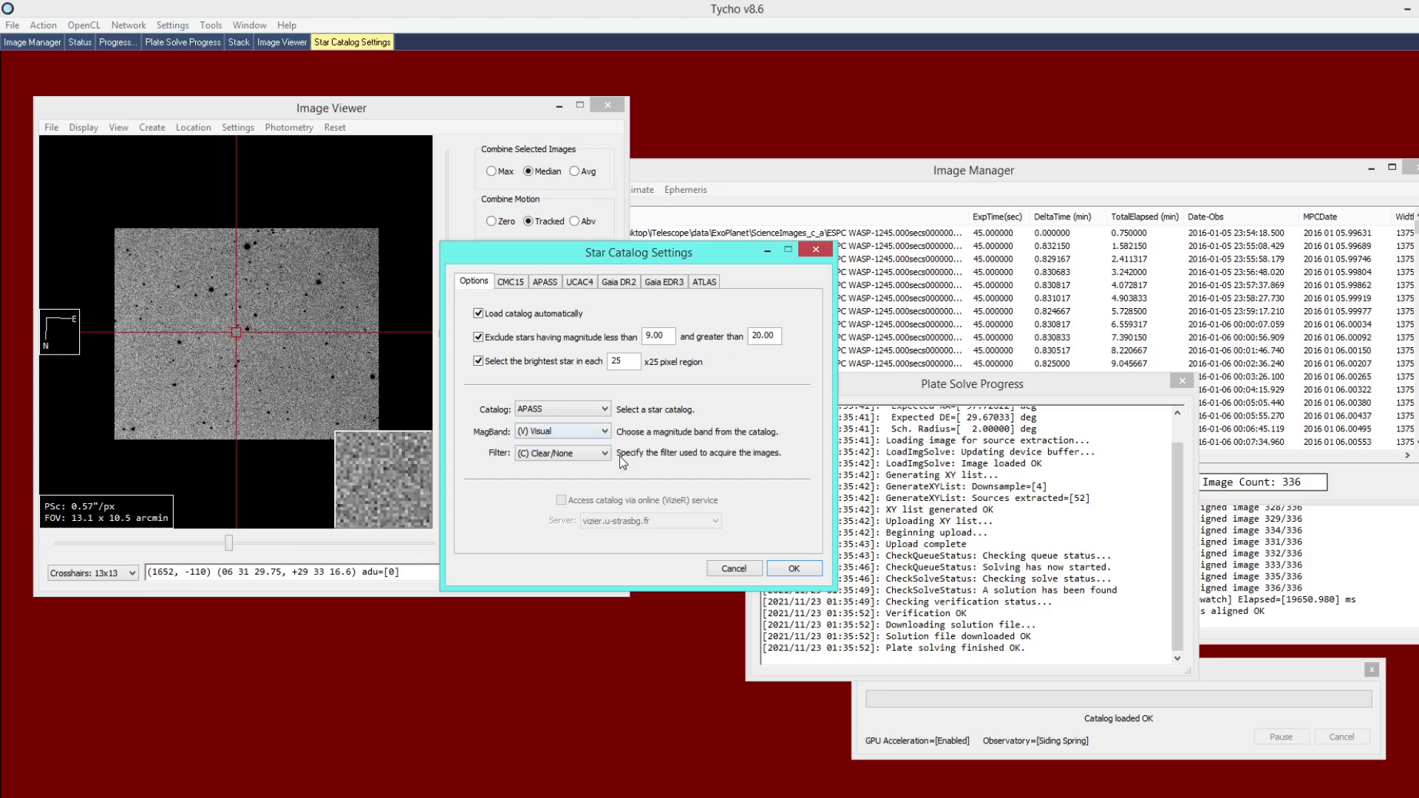
{"action": "left_click", "coordinate": [794, 569]}
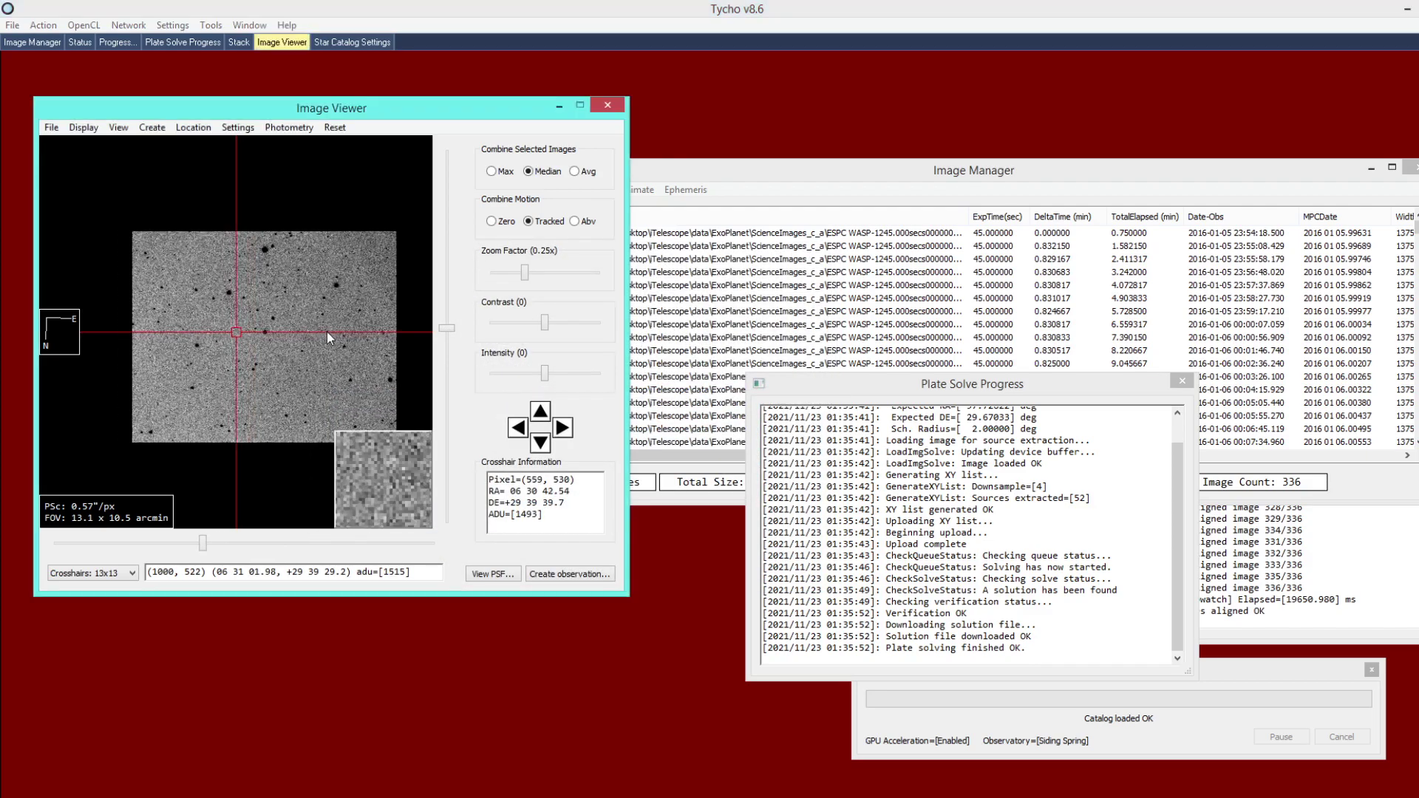
{"action": "left_click", "coordinate": [289, 129]}
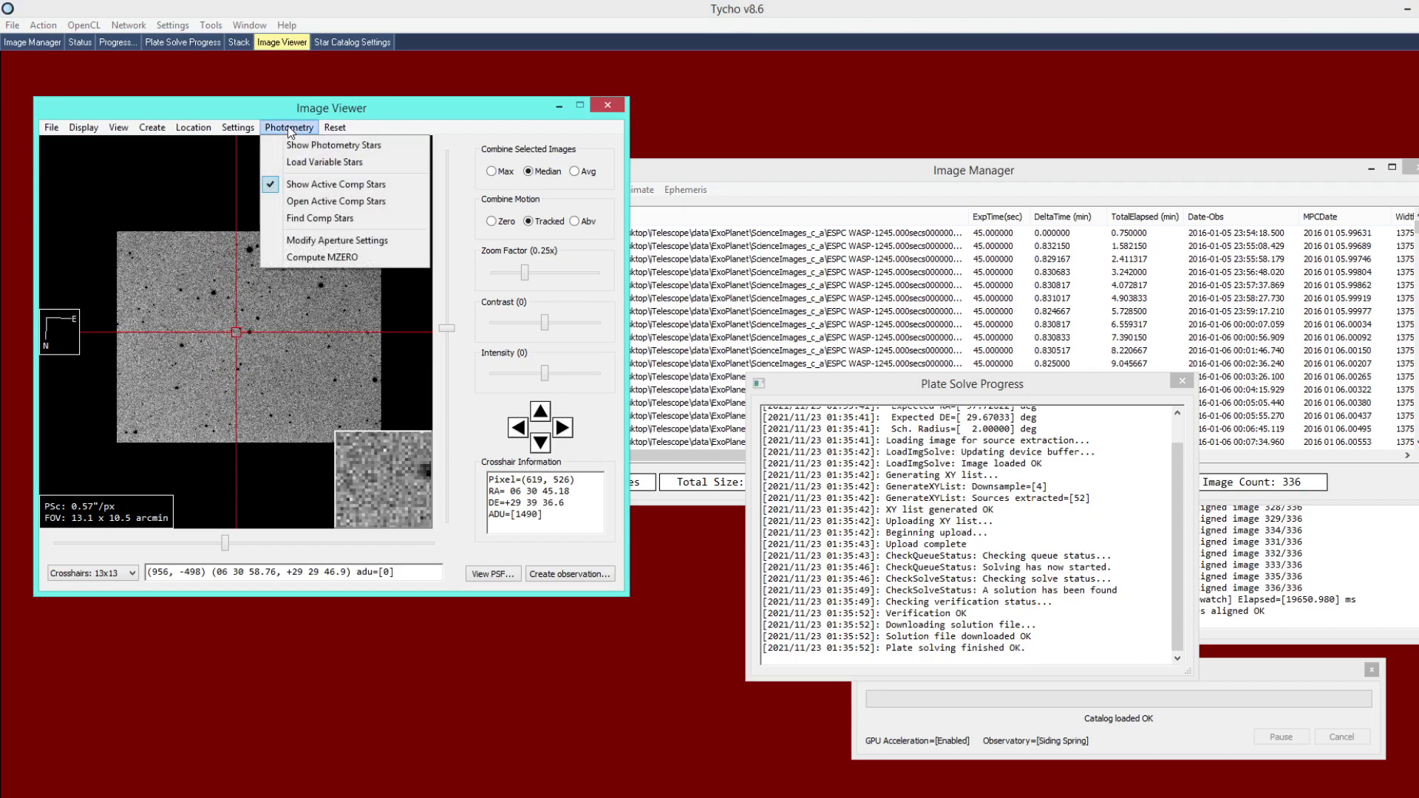
In Comp Star Finder, refresh the star list with Max ADU 45000 off, then back on.
{"action": "left_click", "coordinate": [340, 221]}
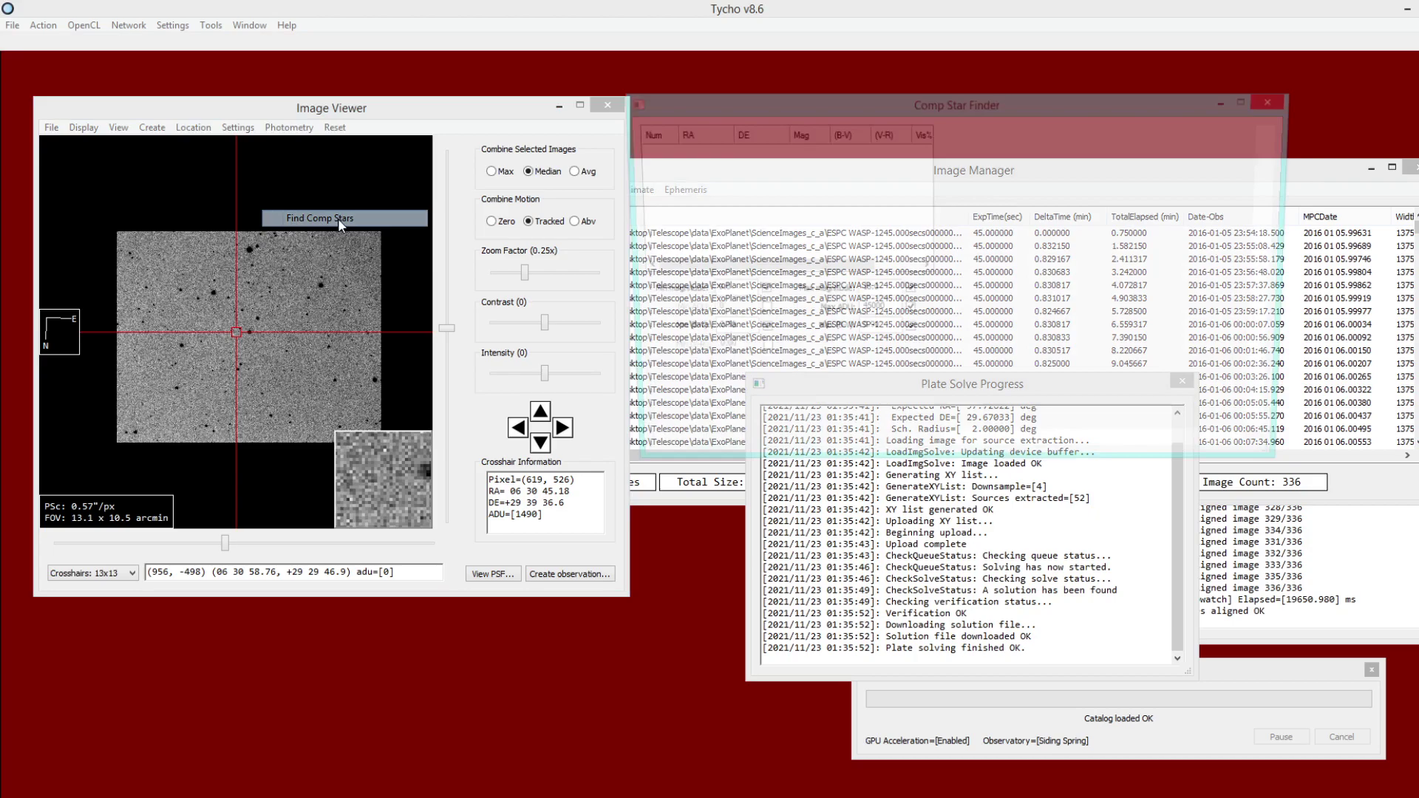
{"action": "left_click_drag", "start_coordinate": [811, 103], "coordinate": [683, 169]}
{"action": "double_click", "coordinate": [735, 376]}
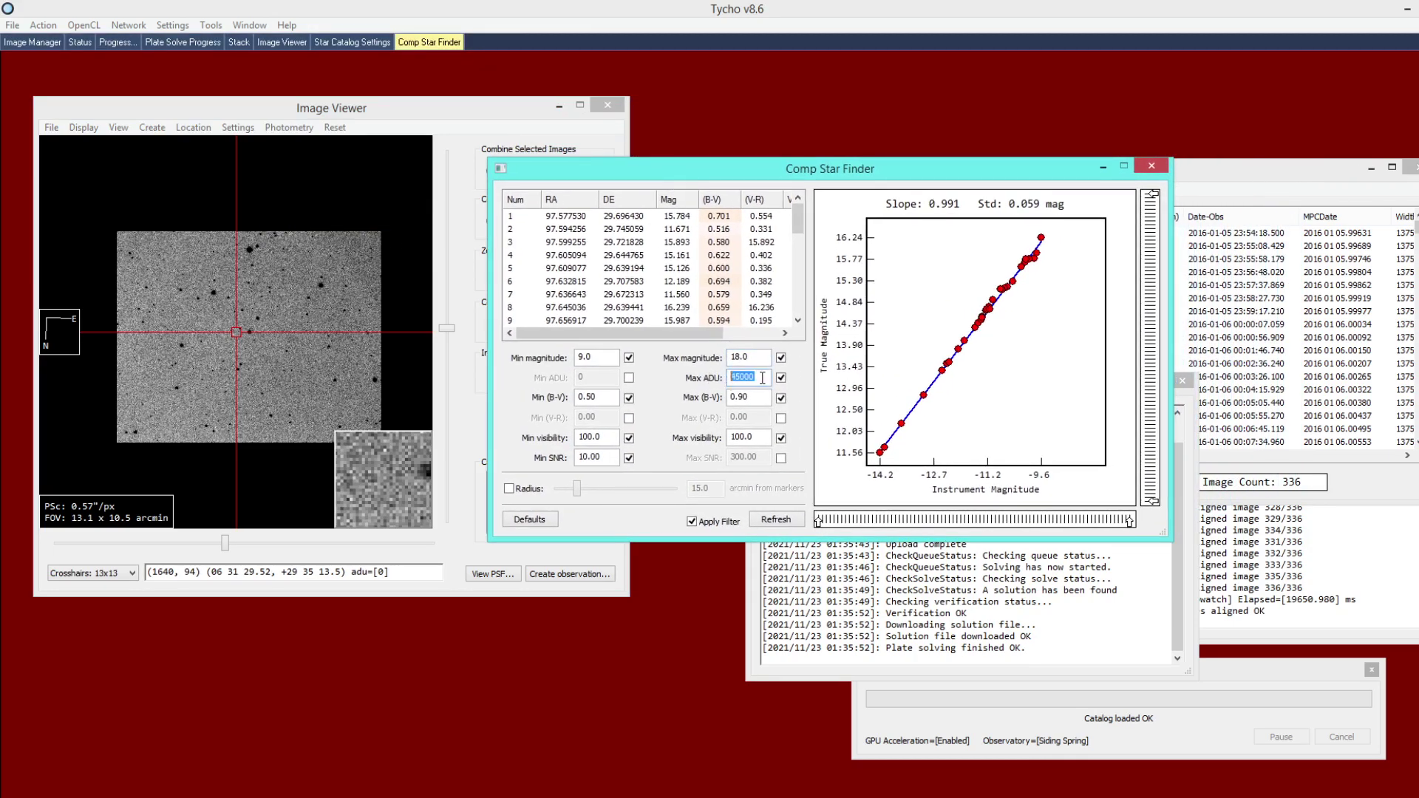
{"action": "left_click", "coordinate": [763, 378]}
{"action": "left_click_drag", "start_coordinate": [768, 379], "coordinate": [717, 378]}
{"action": "left_click", "coordinate": [782, 380]}
{"action": "left_click", "coordinate": [777, 520]}
{"action": "left_click", "coordinate": [781, 379]}
{"action": "left_click", "coordinate": [773, 520]}
Re-centre the image and inspect the brightest plotted star, row 7, without adding it.
{"action": "left_click_drag", "start_coordinate": [709, 170], "coordinate": [779, 169]}
{"action": "left_click", "coordinate": [329, 291]}
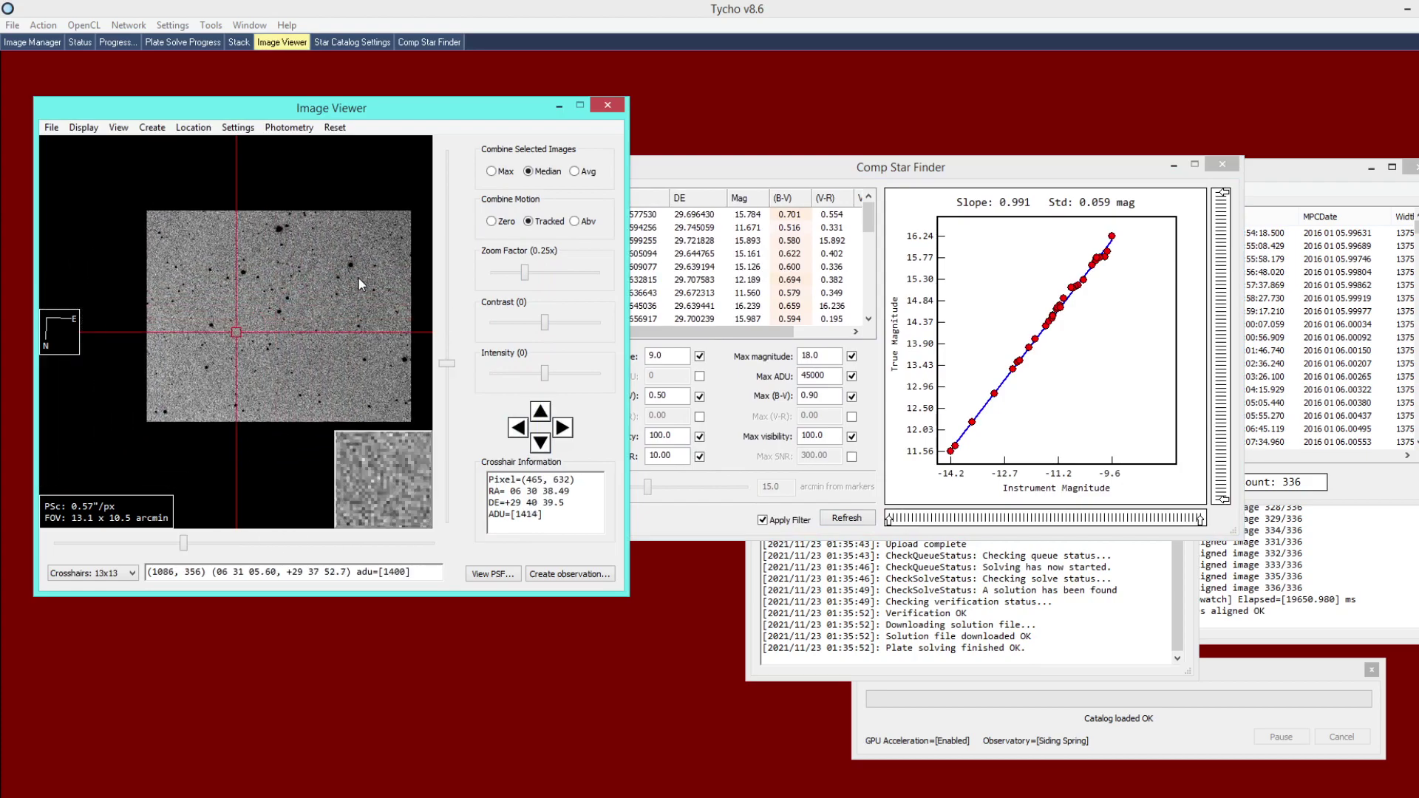
{"action": "left_click_drag", "start_coordinate": [724, 170], "coordinate": [686, 177]}
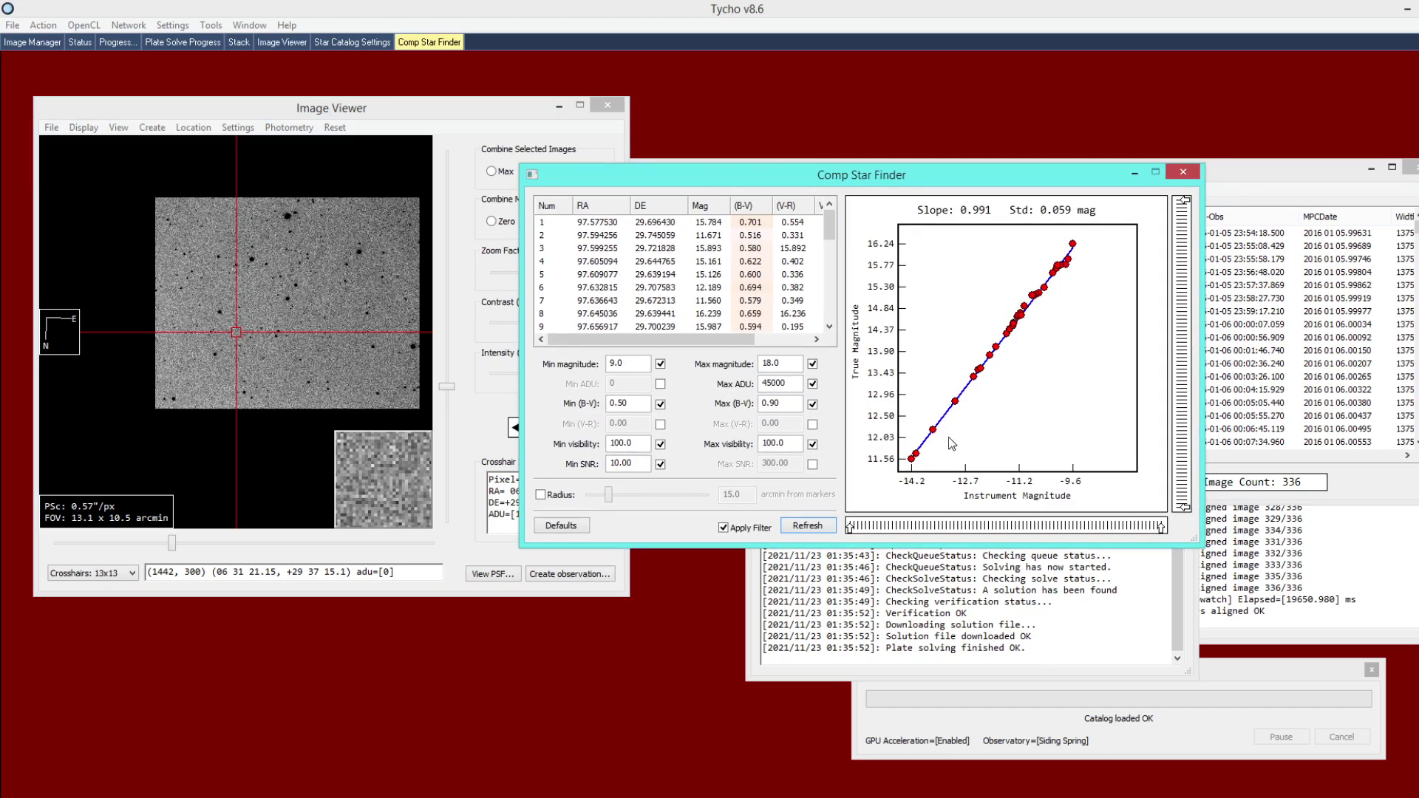
{"action": "right_click", "coordinate": [913, 460]}
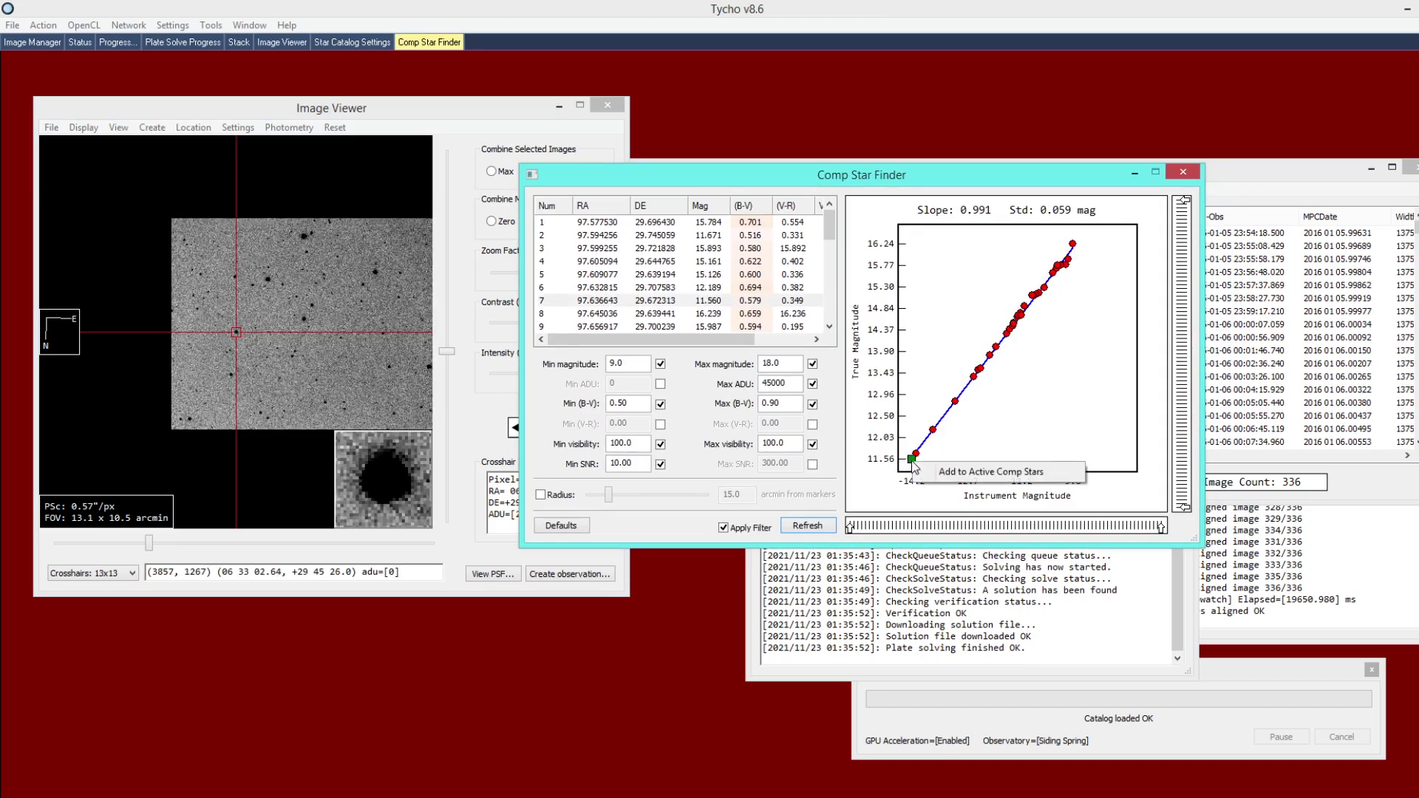
{"action": "left_click", "coordinate": [942, 471]}
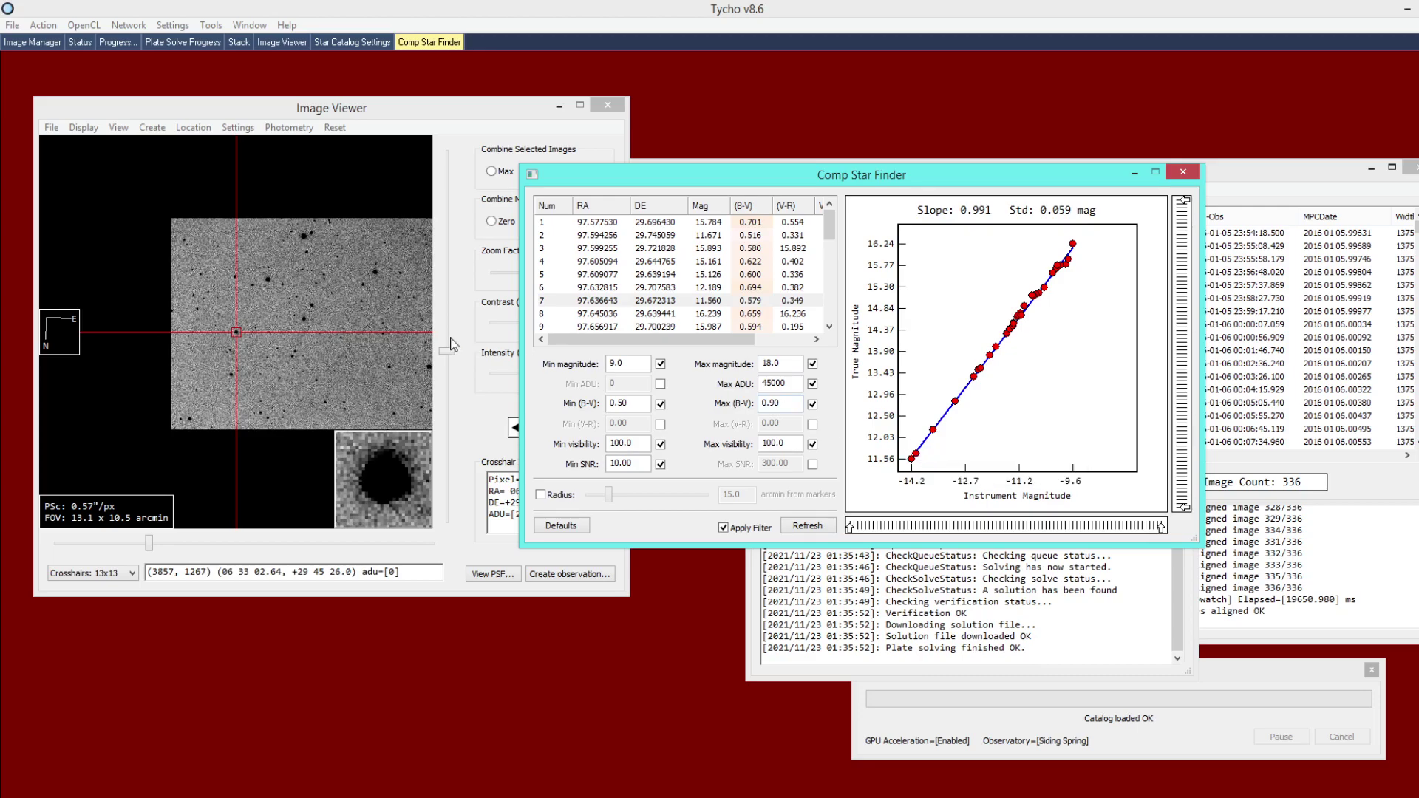
{"action": "left_click", "coordinate": [395, 342]}
{"action": "scroll", "coordinate": [392, 341], "scroll_direction": "up", "scroll_amount": 2}
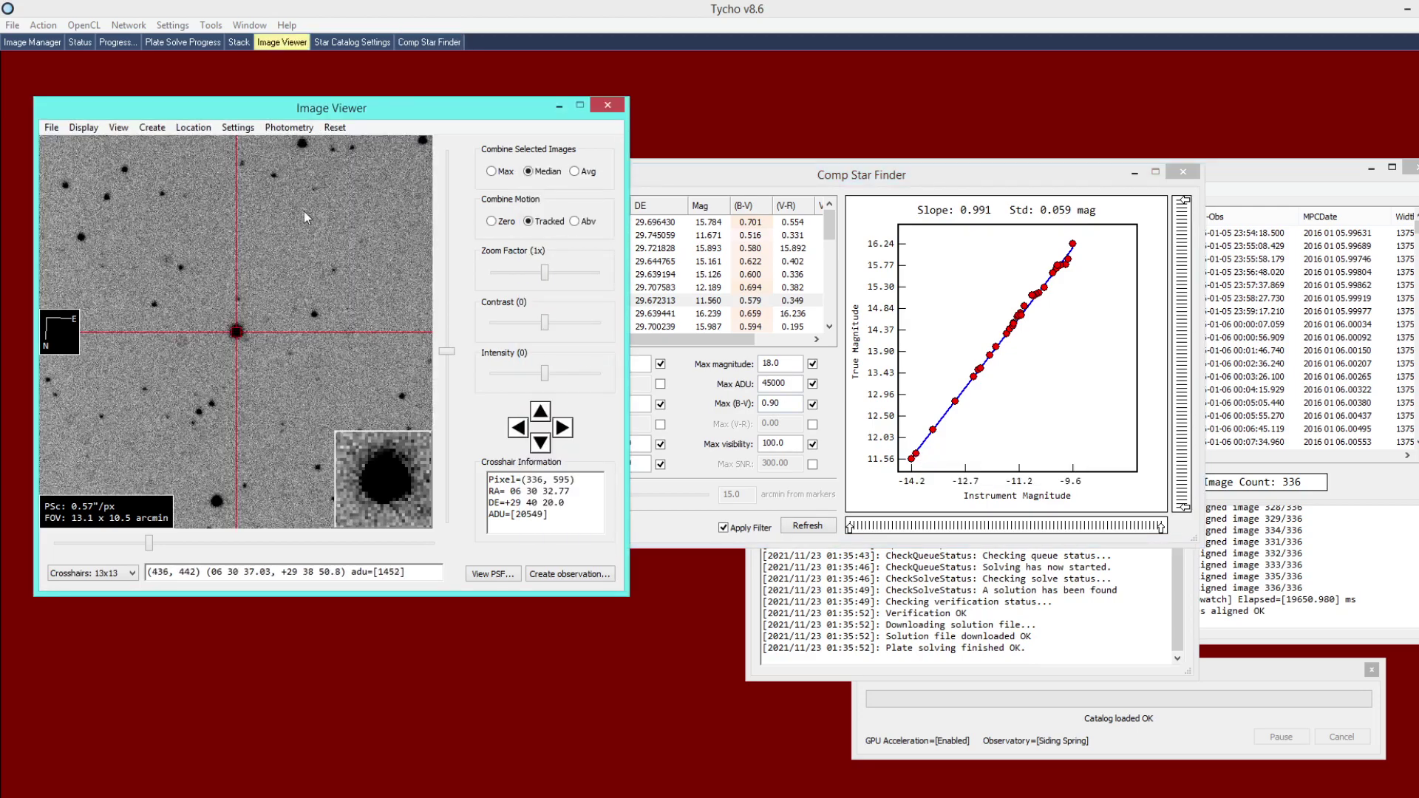
Centre the Image Viewer on RA 6h 30m 32.78s, Dec +29° 40′ 19.9″.
{"action": "left_click", "coordinate": [193, 127]}
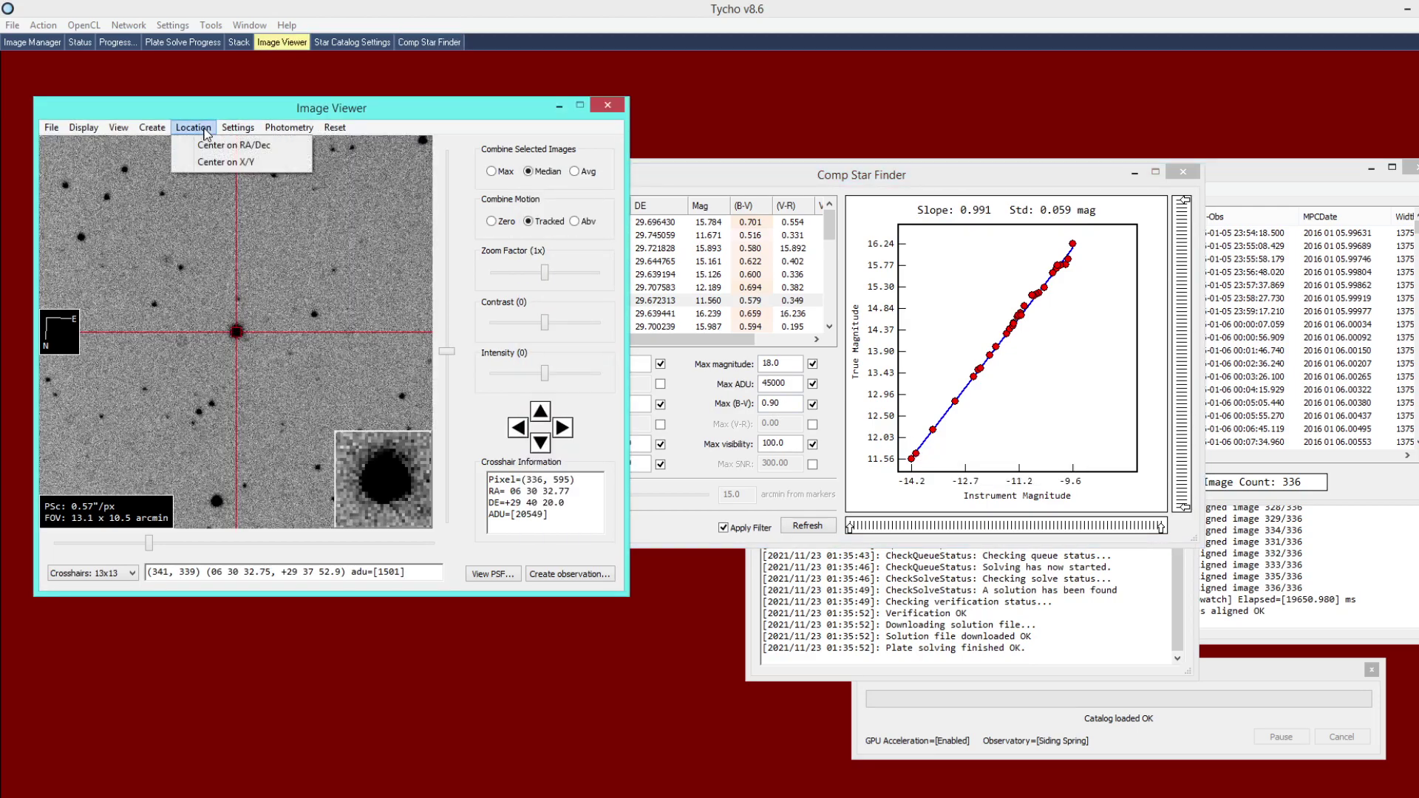
{"action": "left_click", "coordinate": [252, 145]}
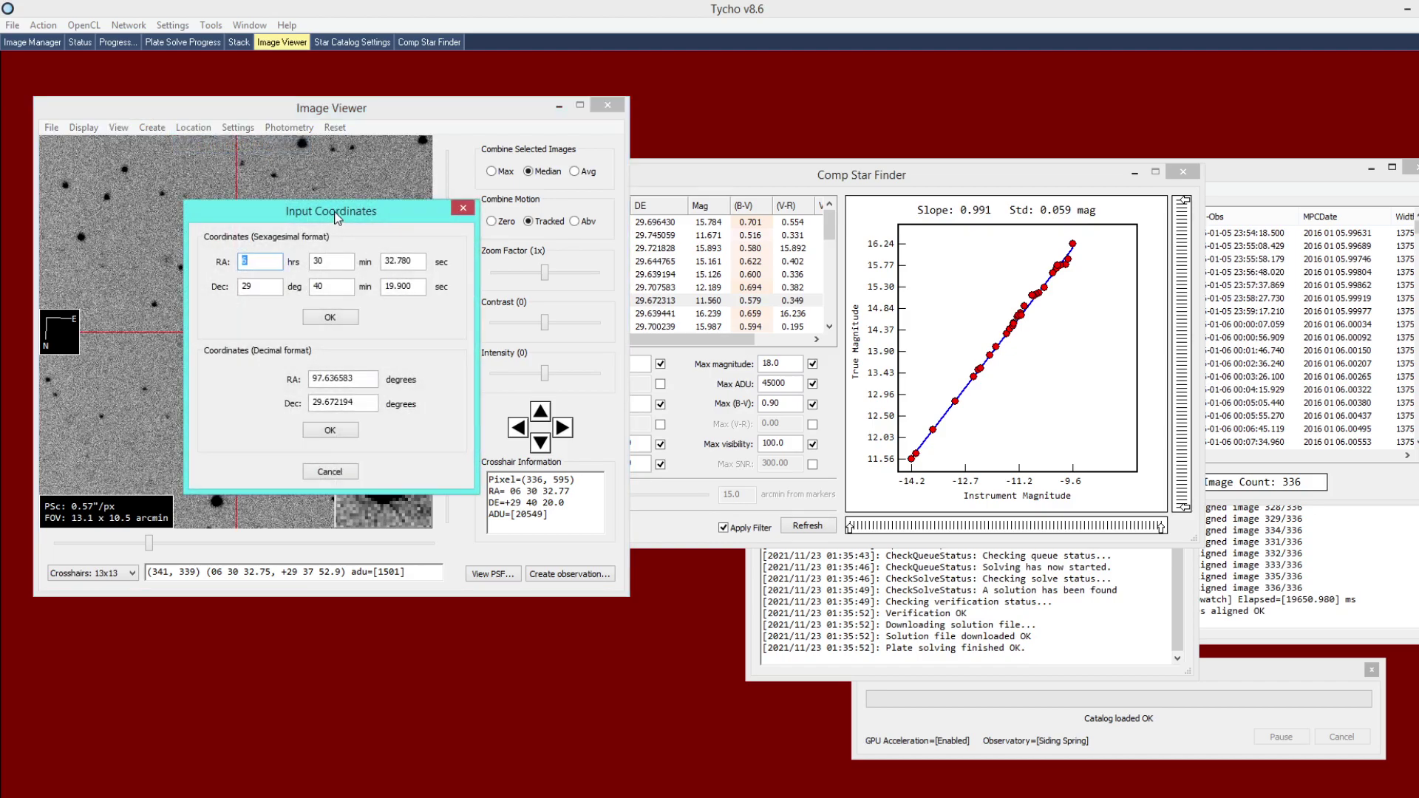
{"action": "left_click_drag", "start_coordinate": [361, 209], "coordinate": [482, 390]}
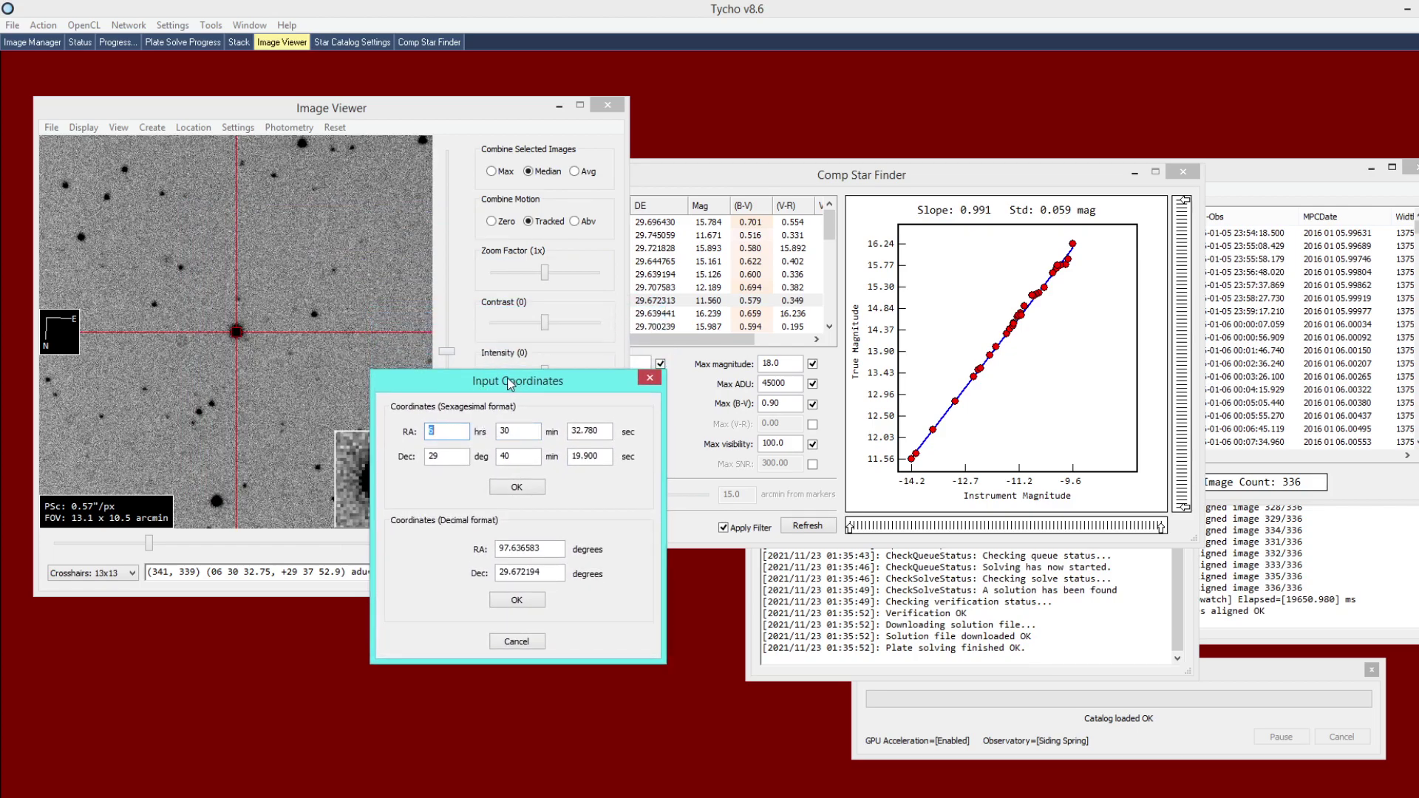
{"action": "left_click_drag", "start_coordinate": [510, 380], "coordinate": [592, 432]}
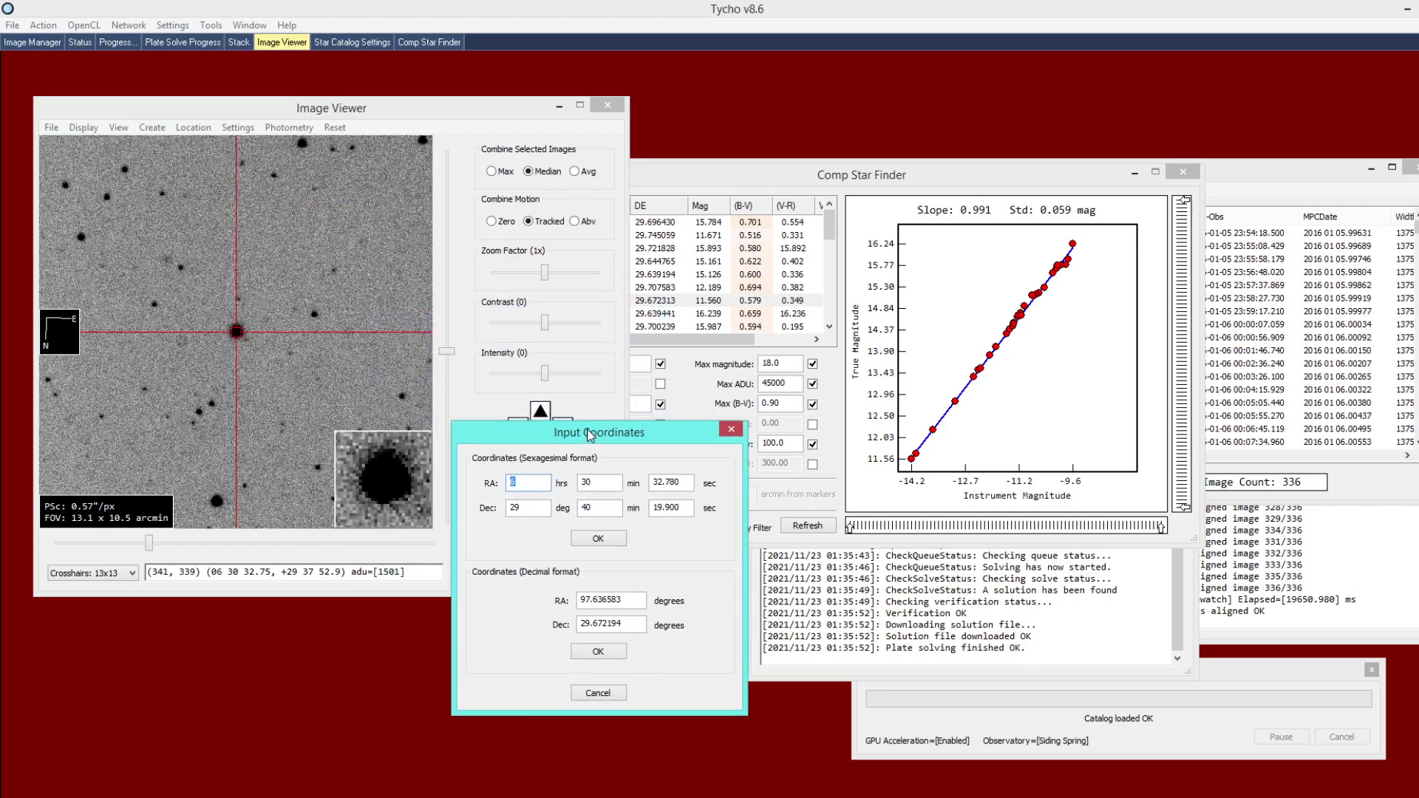
{"action": "left_click", "coordinate": [595, 539]}
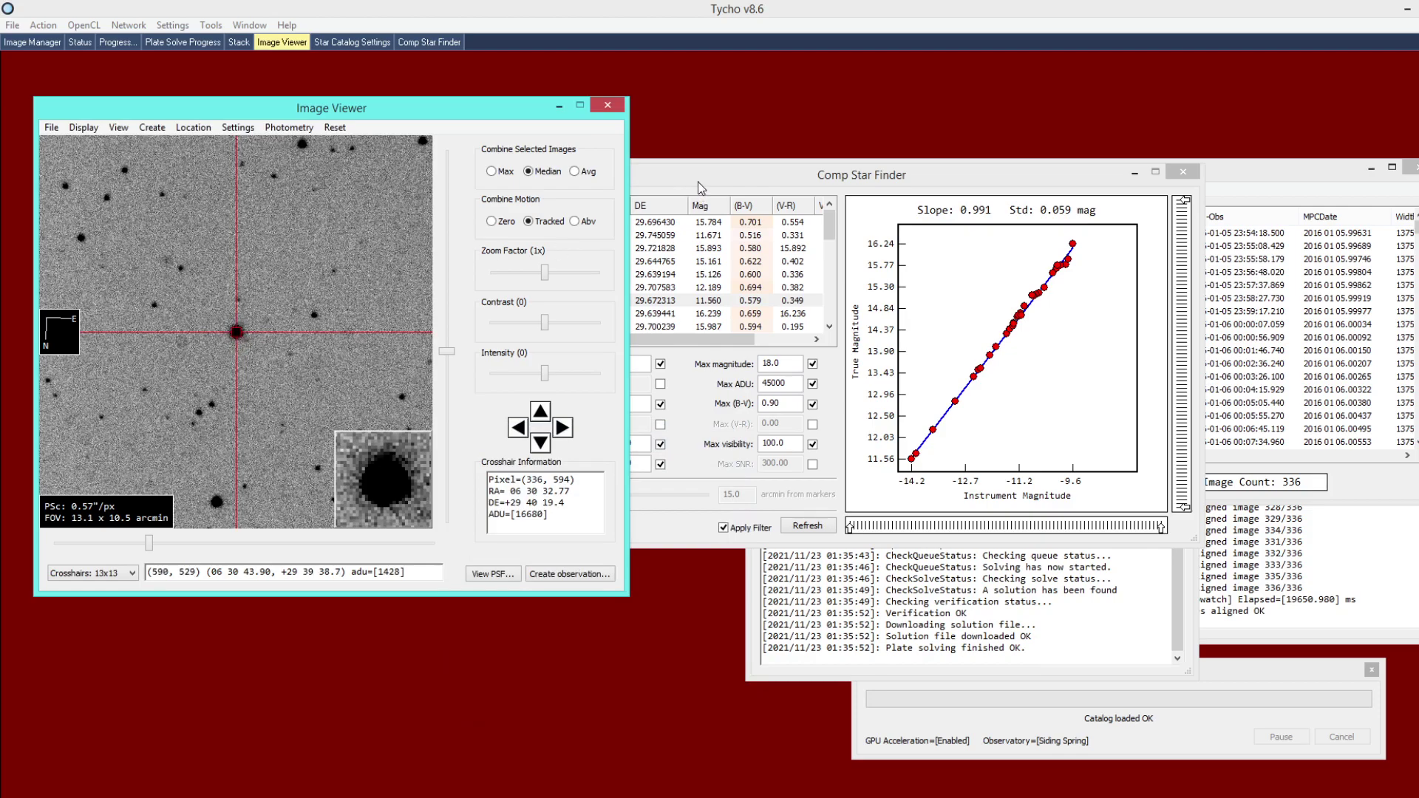
Add the first two magnitude-fit plot points to the Active Comp Stars list.
{"action": "left_click_drag", "start_coordinate": [699, 184], "coordinate": [735, 244]}
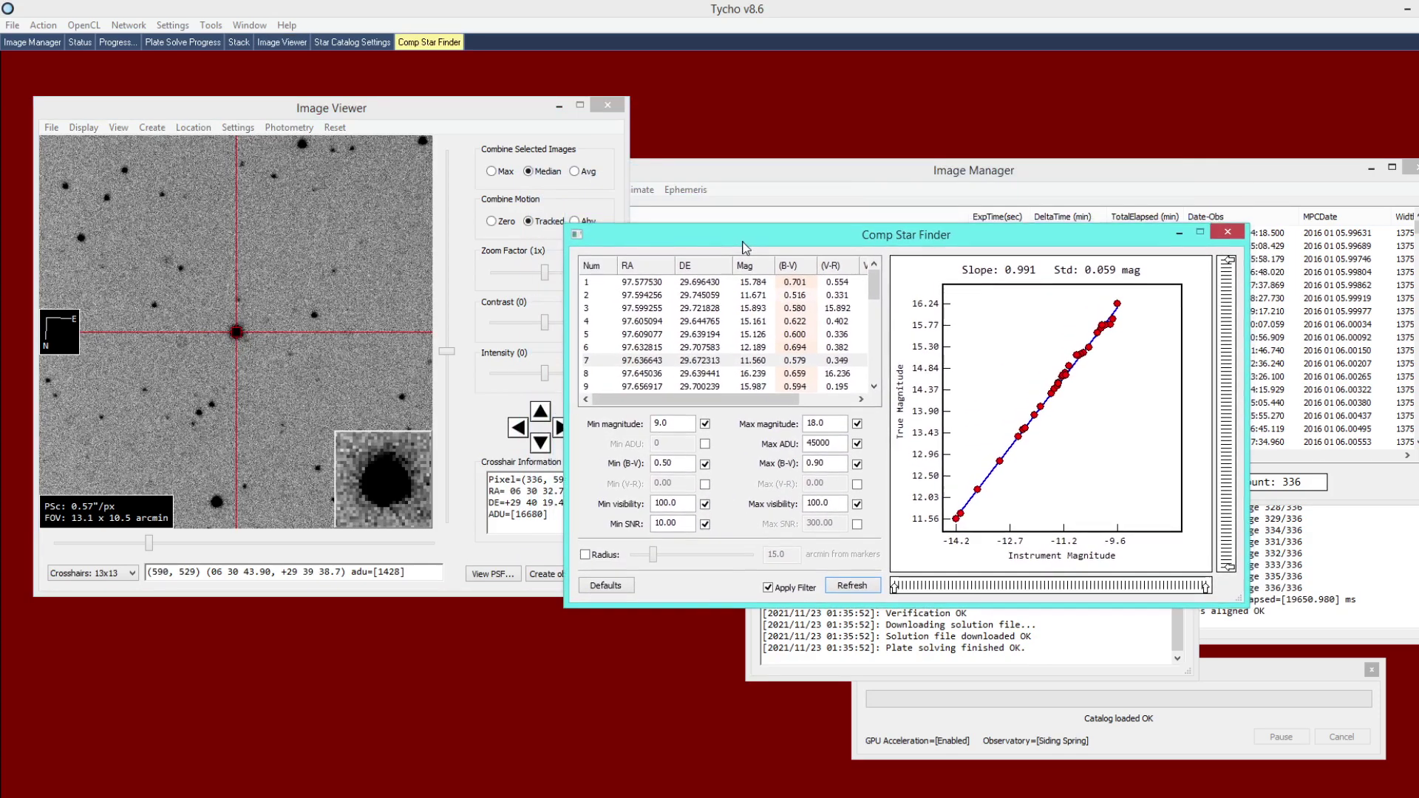
{"action": "left_click", "coordinate": [951, 518]}
{"action": "left_click", "coordinate": [953, 517]}
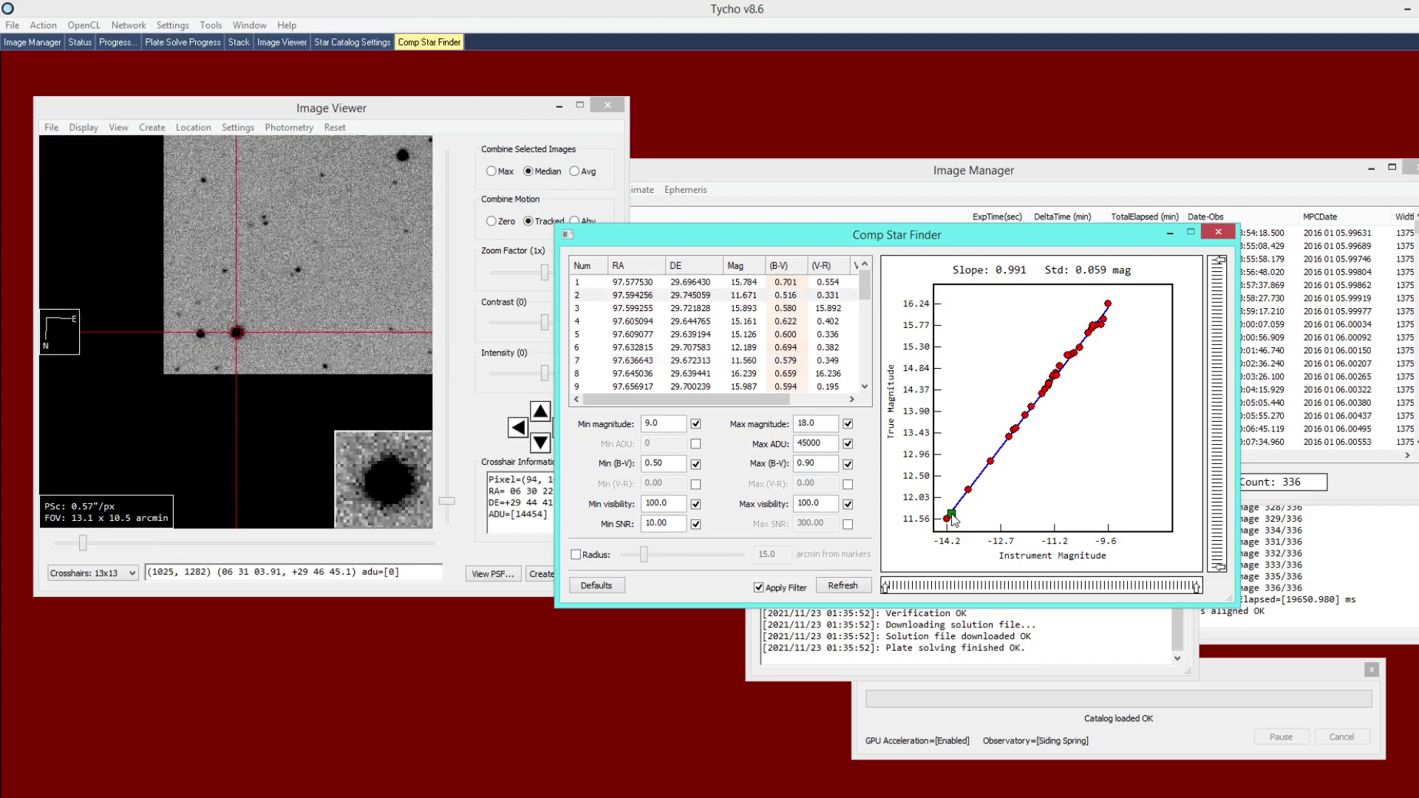
{"action": "right_click", "coordinate": [952, 517]}
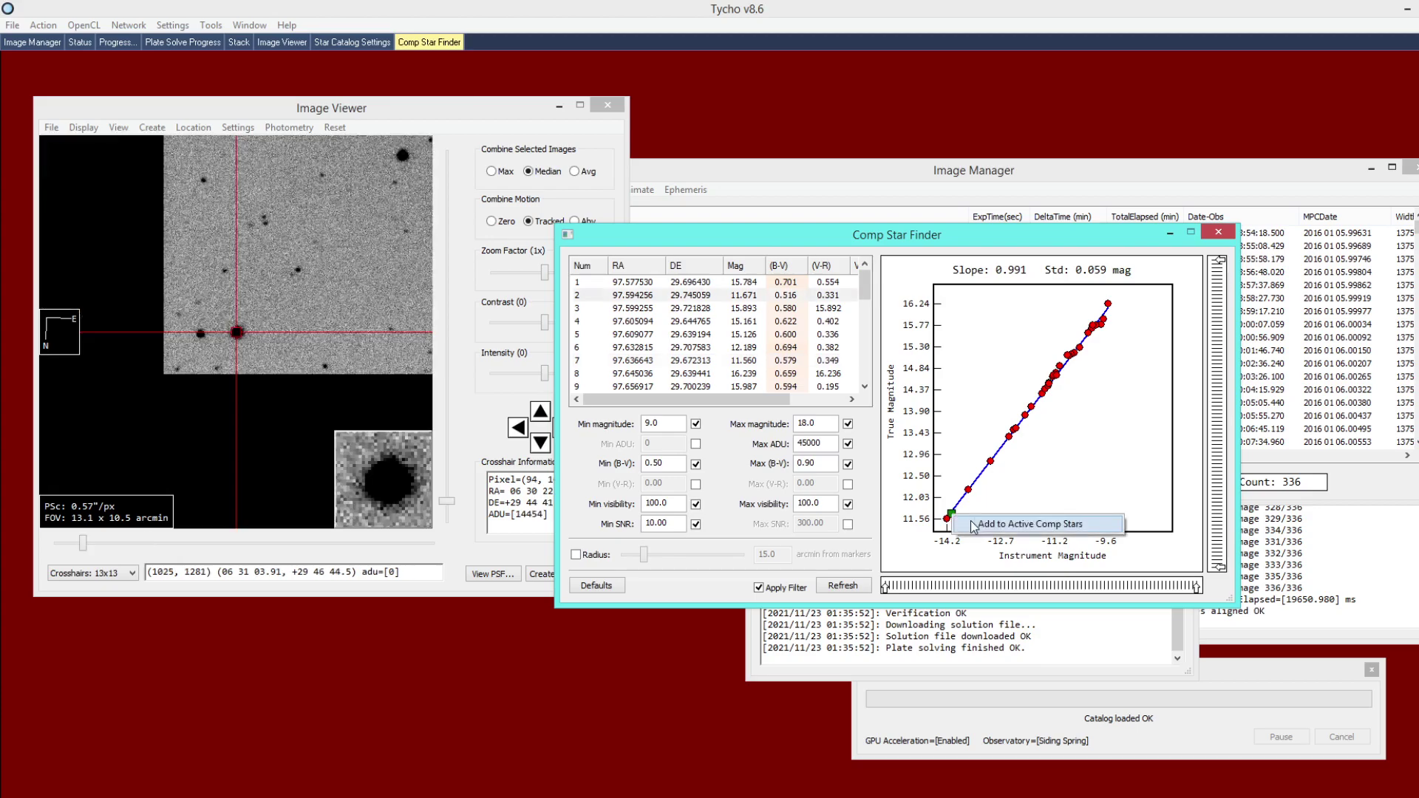
{"action": "left_click", "coordinate": [973, 524]}
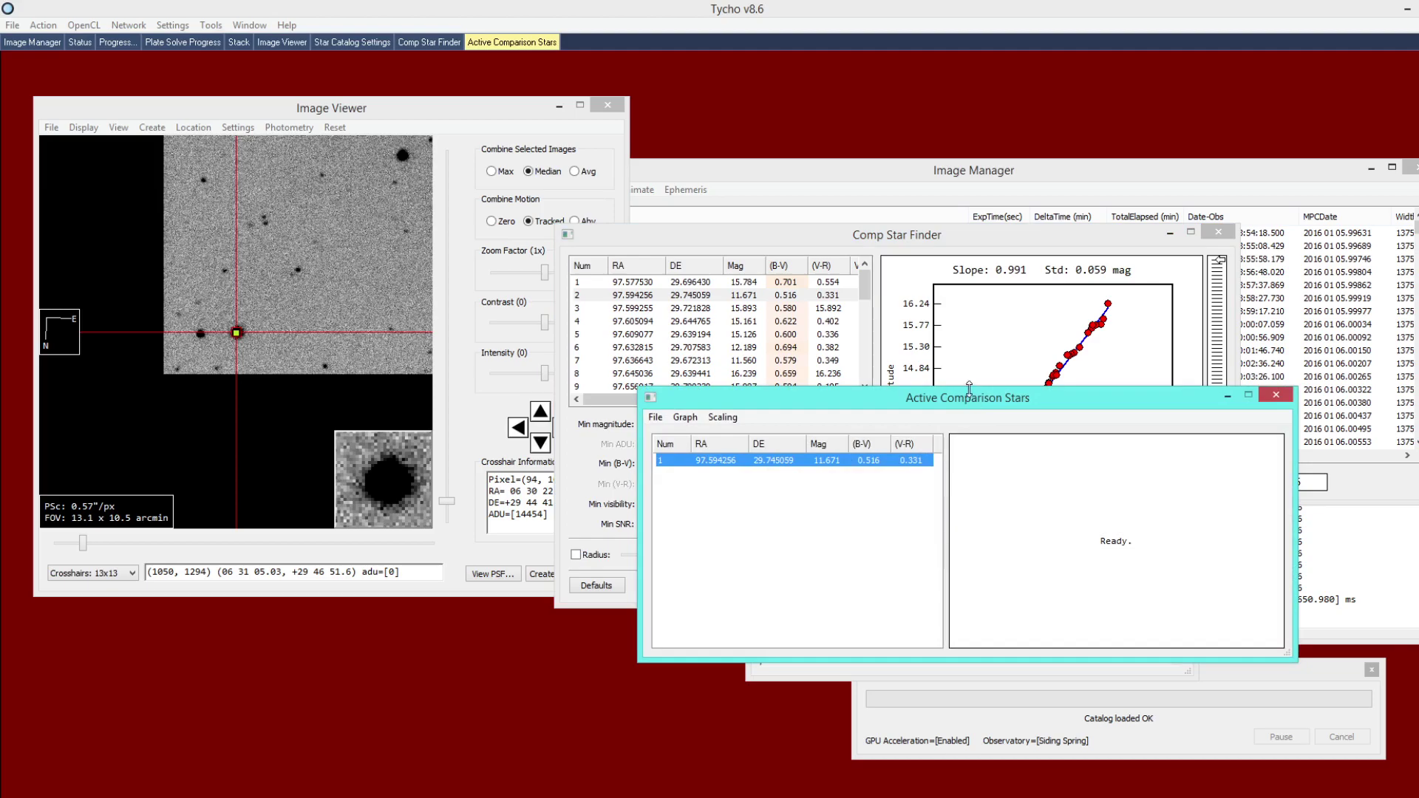
{"action": "left_click", "coordinate": [956, 244]}
{"action": "left_click_drag", "start_coordinate": [956, 245], "coordinate": [993, 117]}
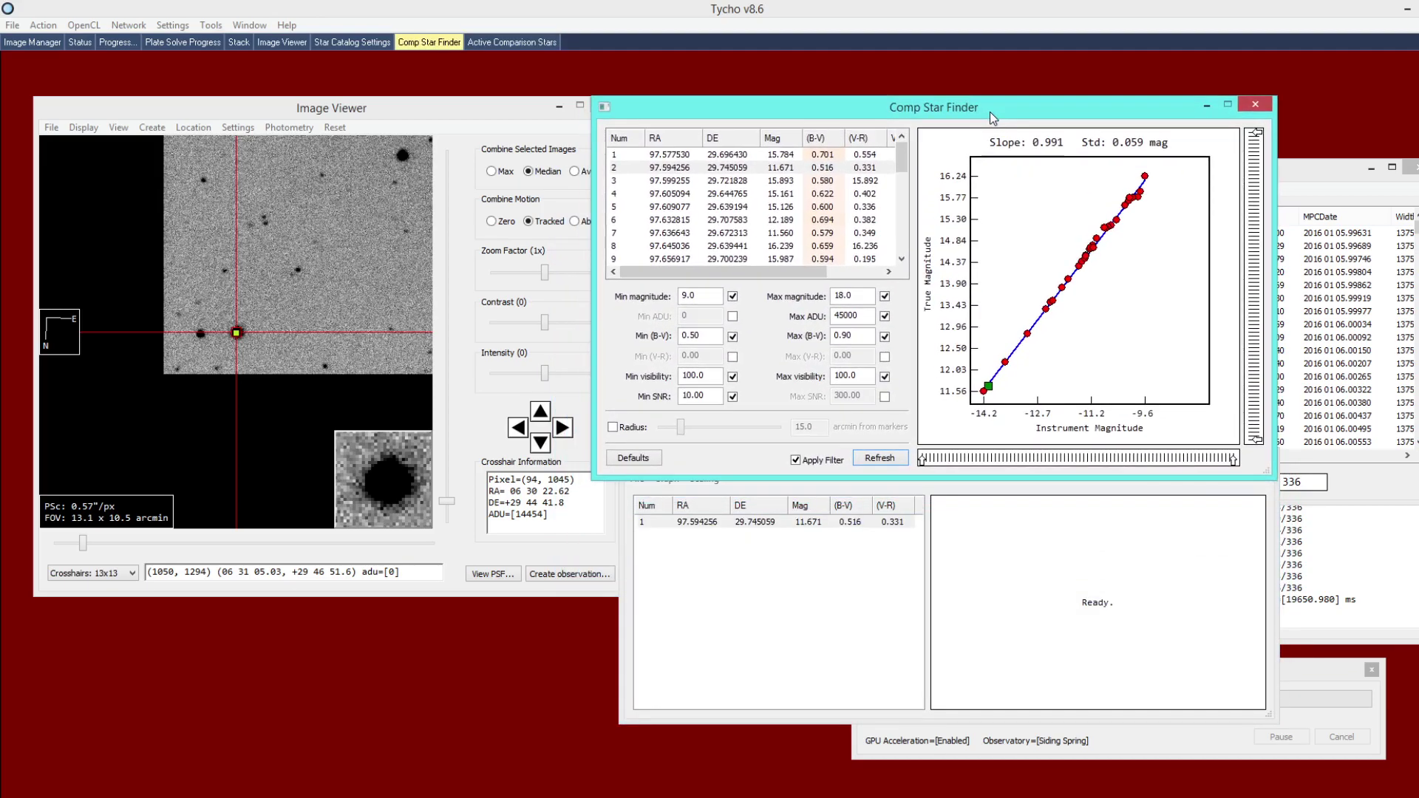
{"action": "left_click", "coordinate": [1005, 363]}
{"action": "right_click", "coordinate": [1007, 363]}
{"action": "left_click", "coordinate": [1031, 376]}
Add the third, fourth and fifth plotted stars to the Active Comp Stars list.
{"action": "left_click", "coordinate": [1028, 333]}
{"action": "right_click", "coordinate": [1028, 334]}
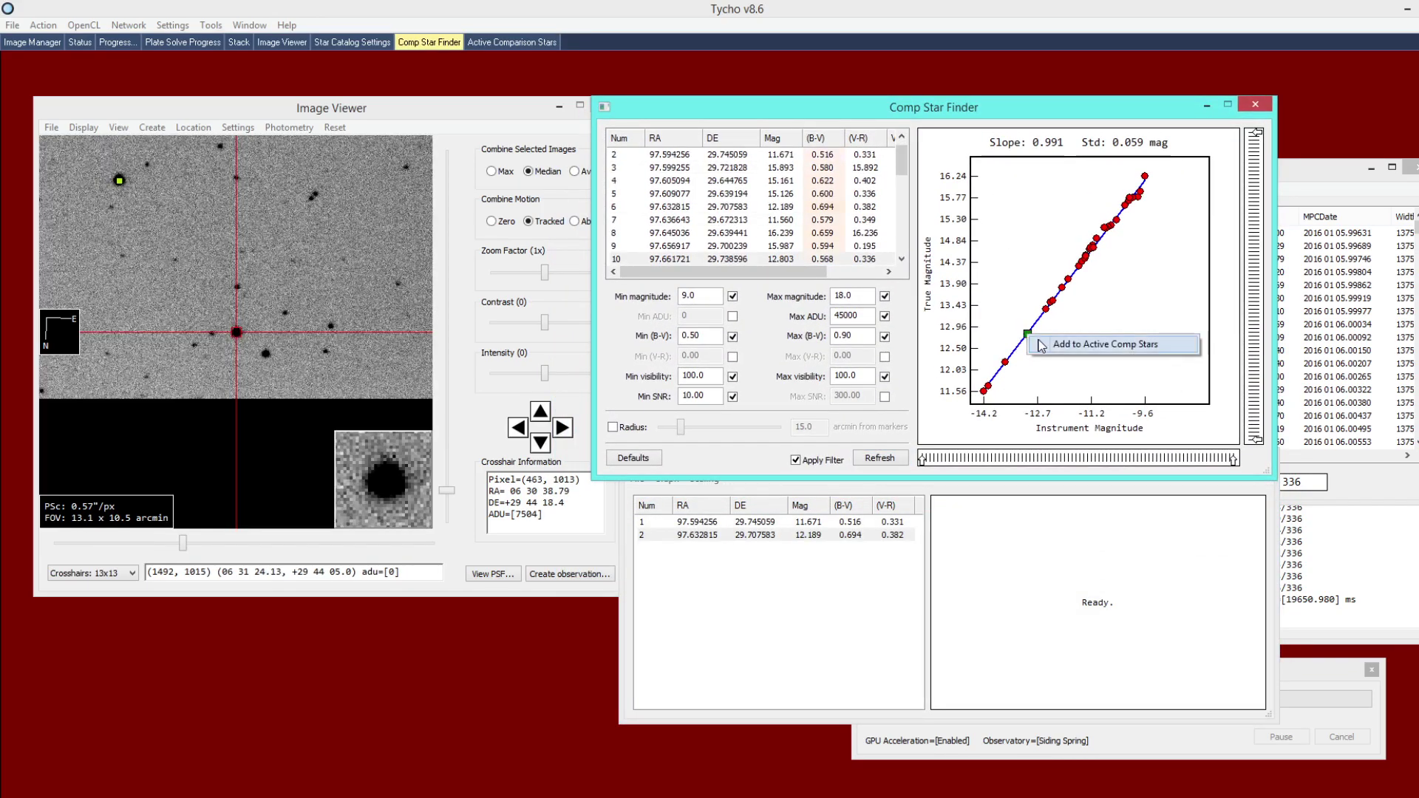
{"action": "left_click", "coordinate": [1050, 345]}
{"action": "left_click", "coordinate": [1046, 310]}
{"action": "right_click", "coordinate": [1049, 314]}
{"action": "left_click", "coordinate": [1123, 319]}
{"action": "left_click", "coordinate": [1051, 302]}
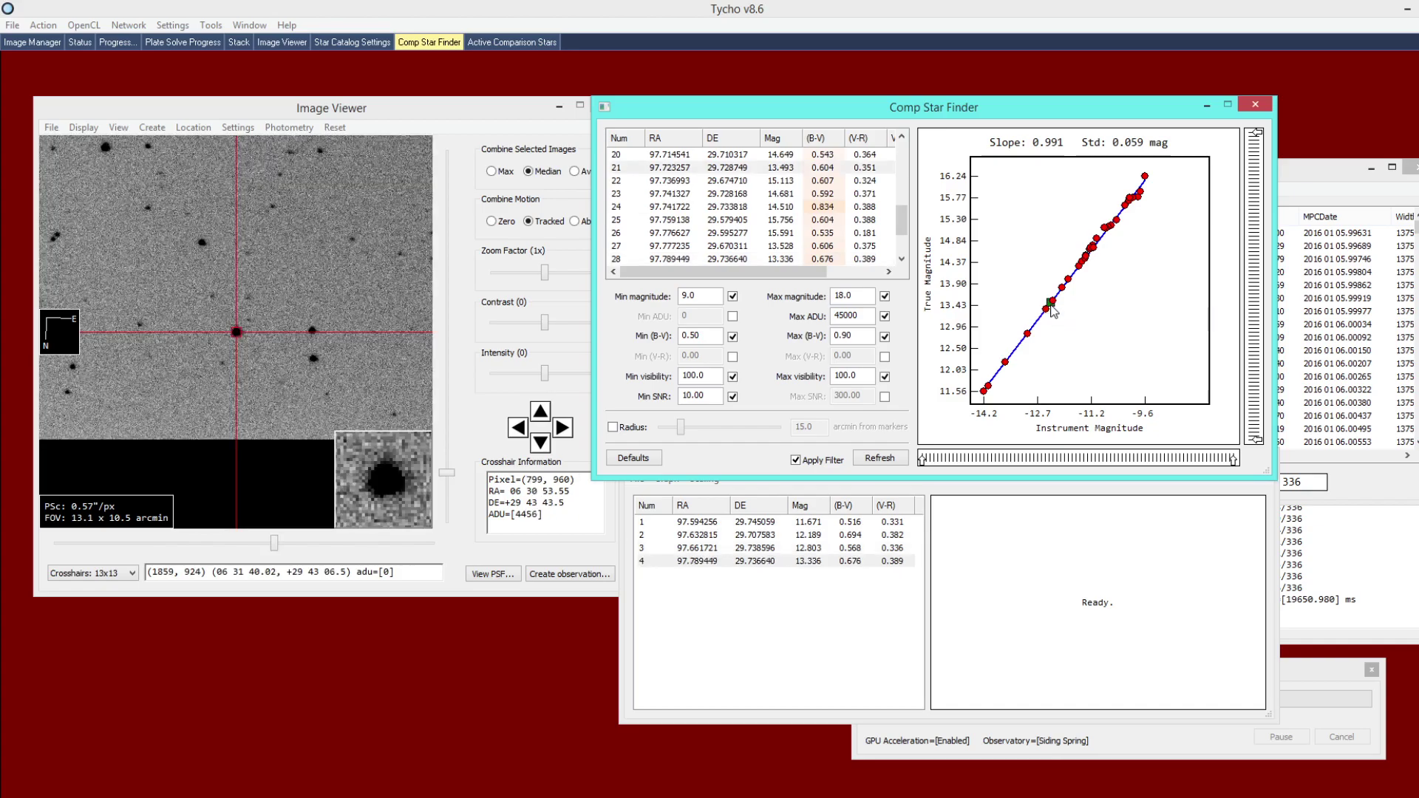
{"action": "right_click", "coordinate": [1051, 303]}
{"action": "left_click", "coordinate": [1124, 316]}
Add the row 27 star as the sixth comparison and raise the Active Comparison Stars window.
{"action": "left_click", "coordinate": [1057, 309]}
{"action": "right_click", "coordinate": [1056, 304]}
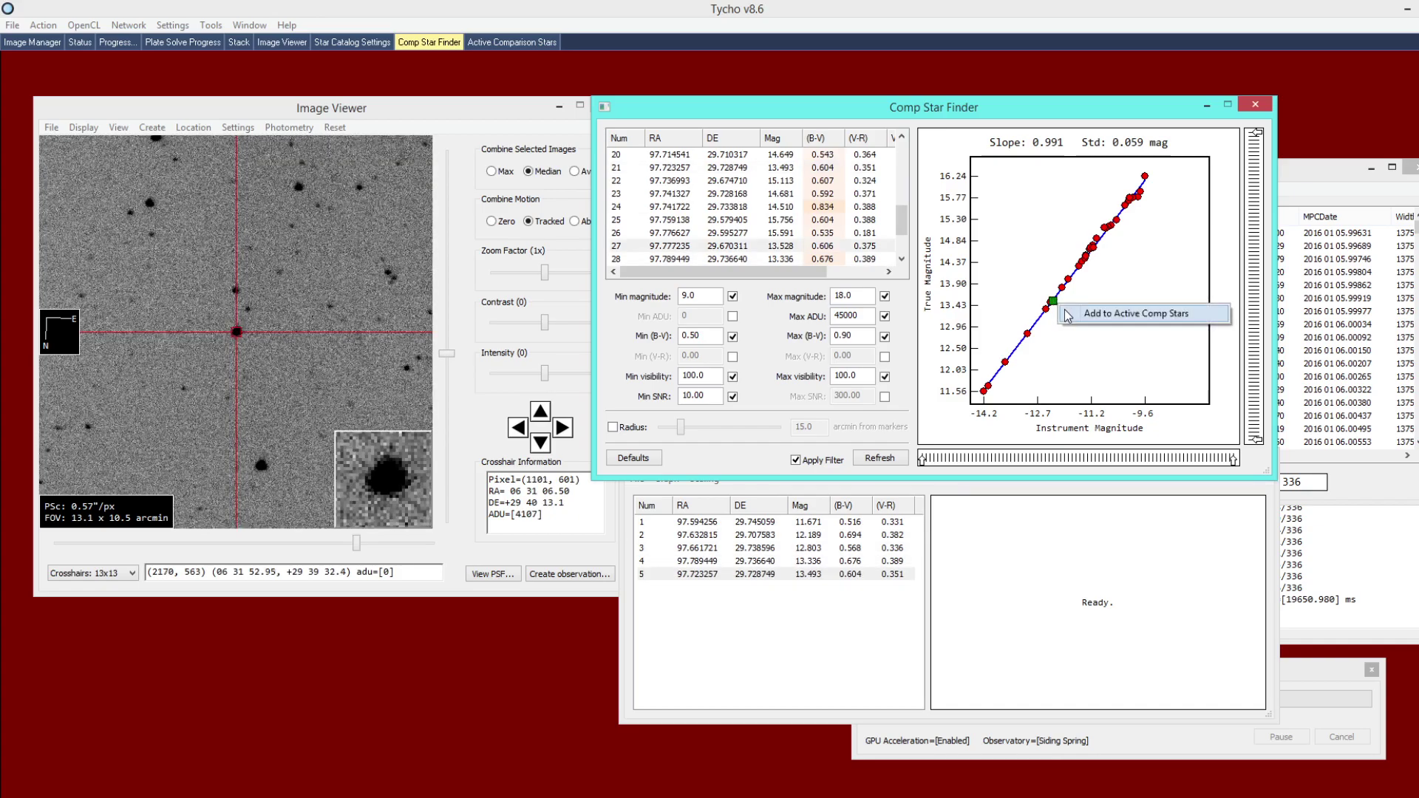
{"action": "left_click", "coordinate": [1124, 315]}
{"action": "left_click", "coordinate": [828, 610]}
{"action": "left_click_drag", "start_coordinate": [721, 462], "coordinate": [714, 402]}
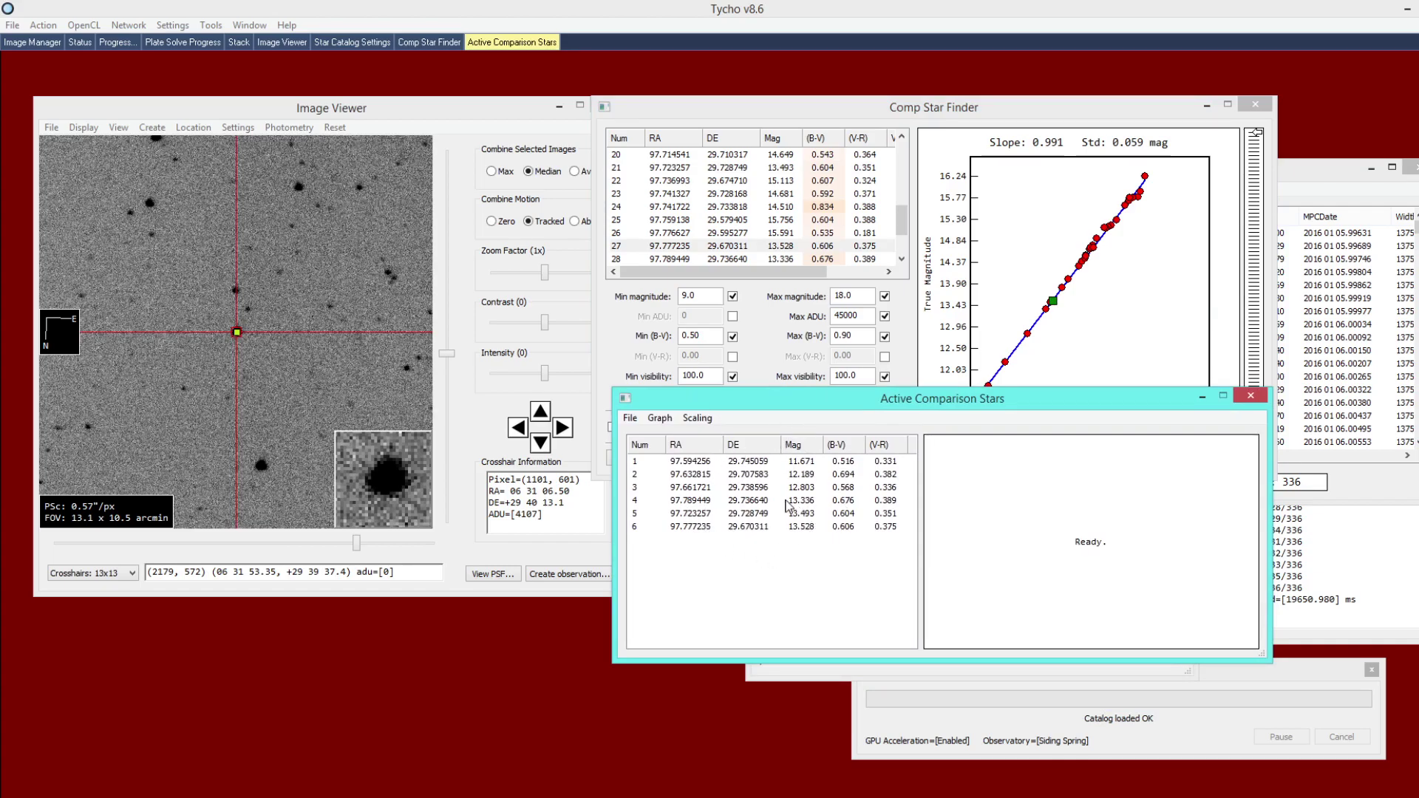
Plot Computed Mag vs Time and step through the upper comparison stars' curves.
{"action": "left_click", "coordinate": [660, 417]}
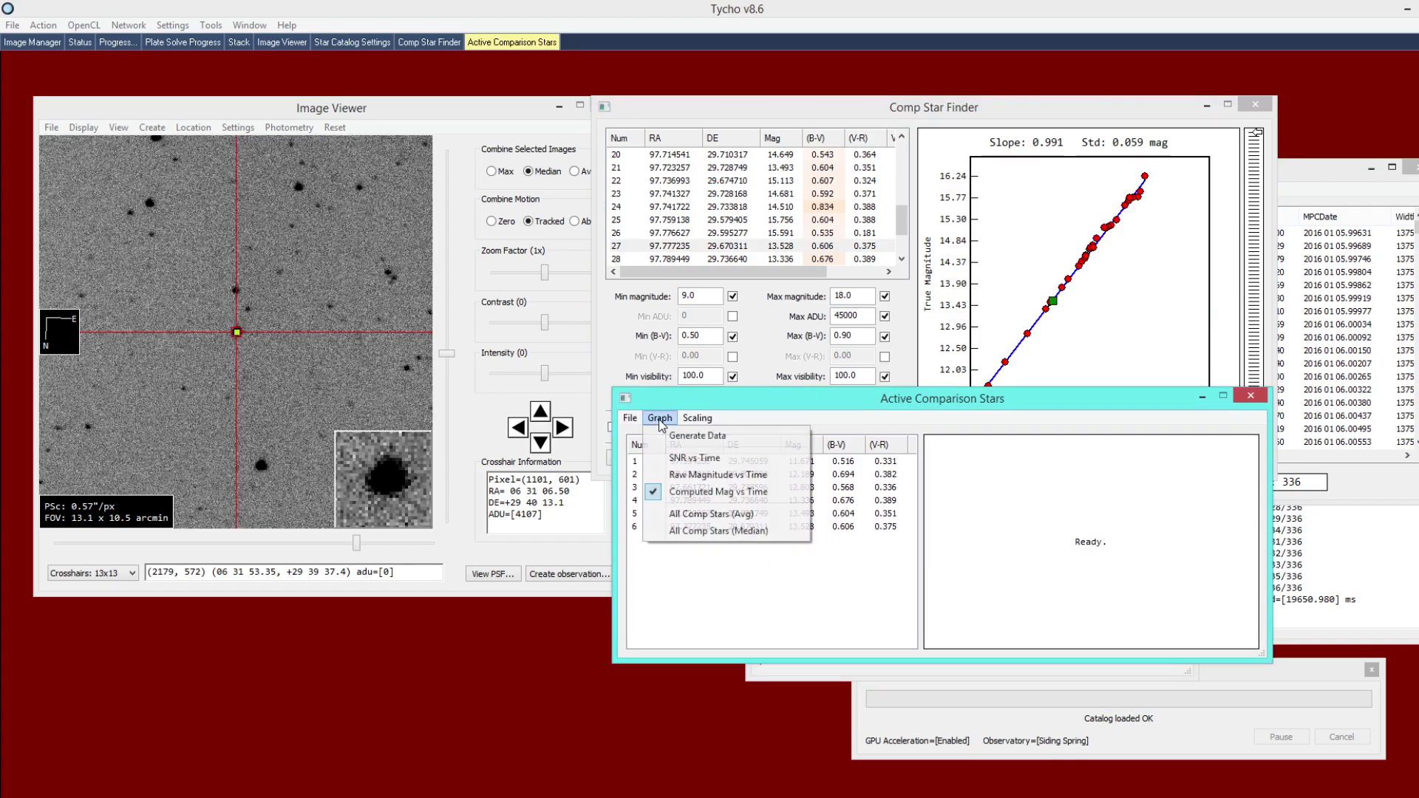
{"action": "left_click", "coordinate": [708, 443]}
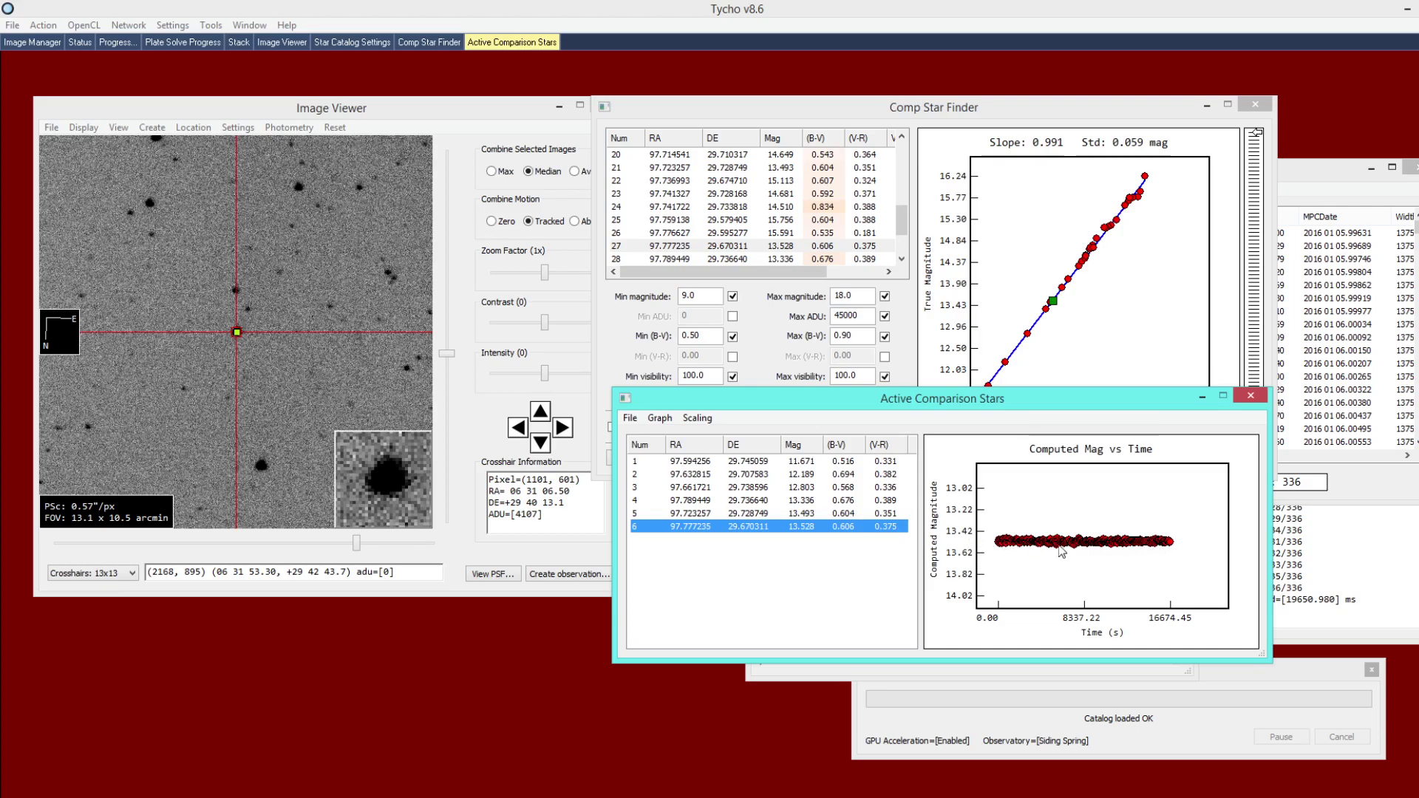
{"action": "left_click", "coordinate": [851, 514]}
{"action": "left_click", "coordinate": [854, 500]}
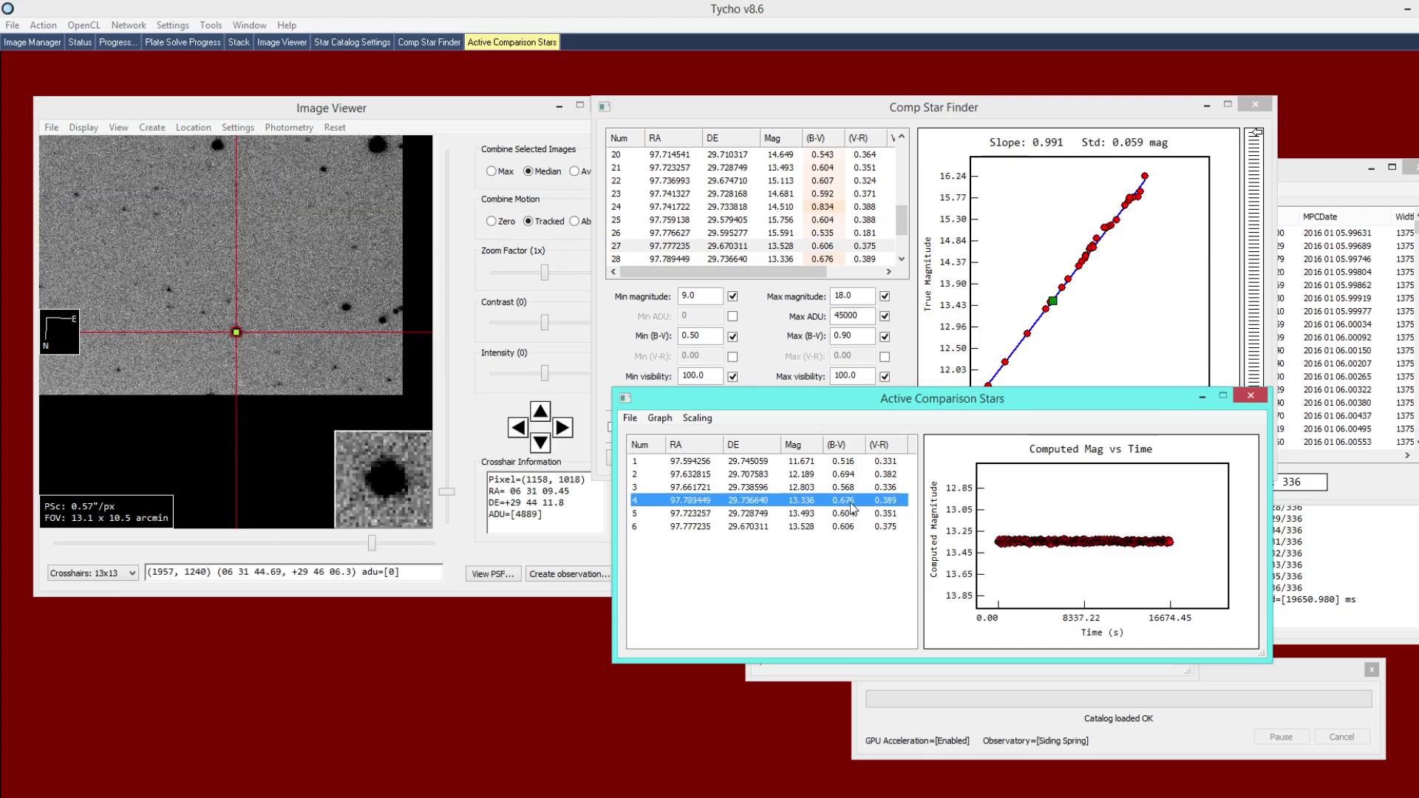
{"action": "left_click", "coordinate": [850, 487]}
{"action": "left_click", "coordinate": [851, 474]}
{"action": "left_click", "coordinate": [848, 462]}
{"action": "left_click", "coordinate": [846, 475]}
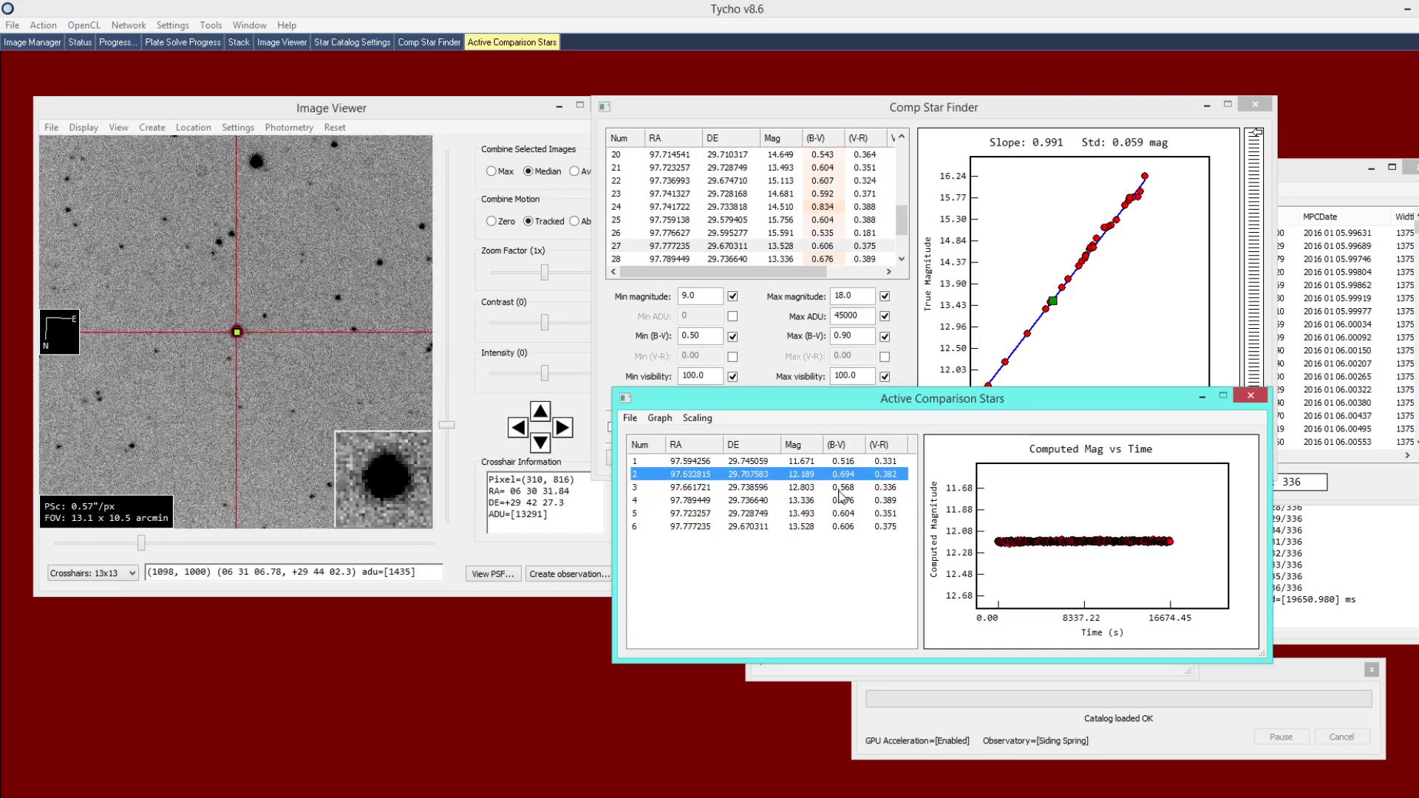
{"action": "left_click", "coordinate": [843, 488]}
View comparison stars 4 to 6, step back to star 1, then bring up the graph types.
{"action": "left_click", "coordinate": [841, 501]}
{"action": "left_click", "coordinate": [841, 514]}
{"action": "left_click", "coordinate": [841, 524]}
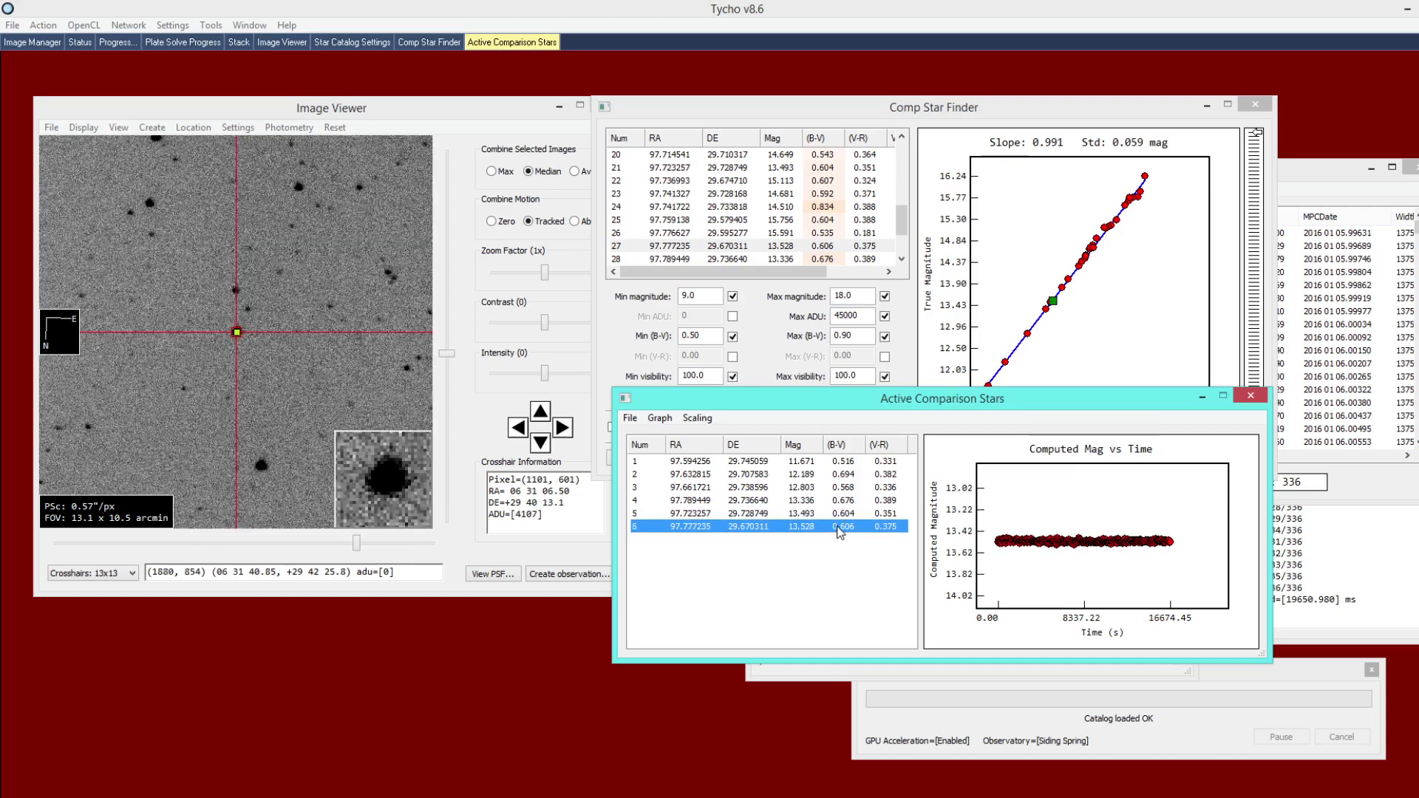
{"action": "left_click", "coordinate": [840, 516]}
{"action": "left_click", "coordinate": [842, 502]}
{"action": "left_click", "coordinate": [843, 488]}
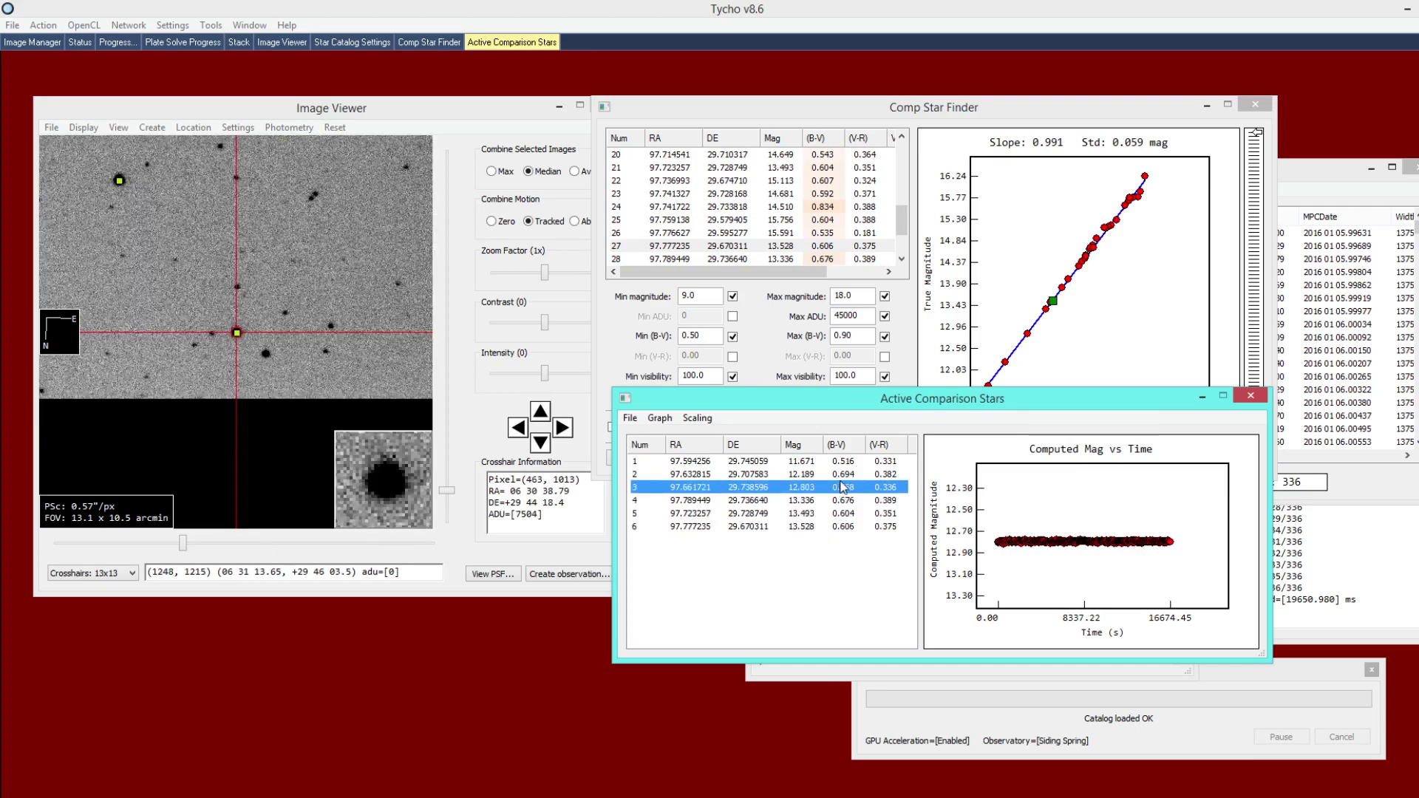
{"action": "left_click", "coordinate": [842, 475]}
{"action": "left_click", "coordinate": [841, 463]}
{"action": "left_click", "coordinate": [828, 566]}
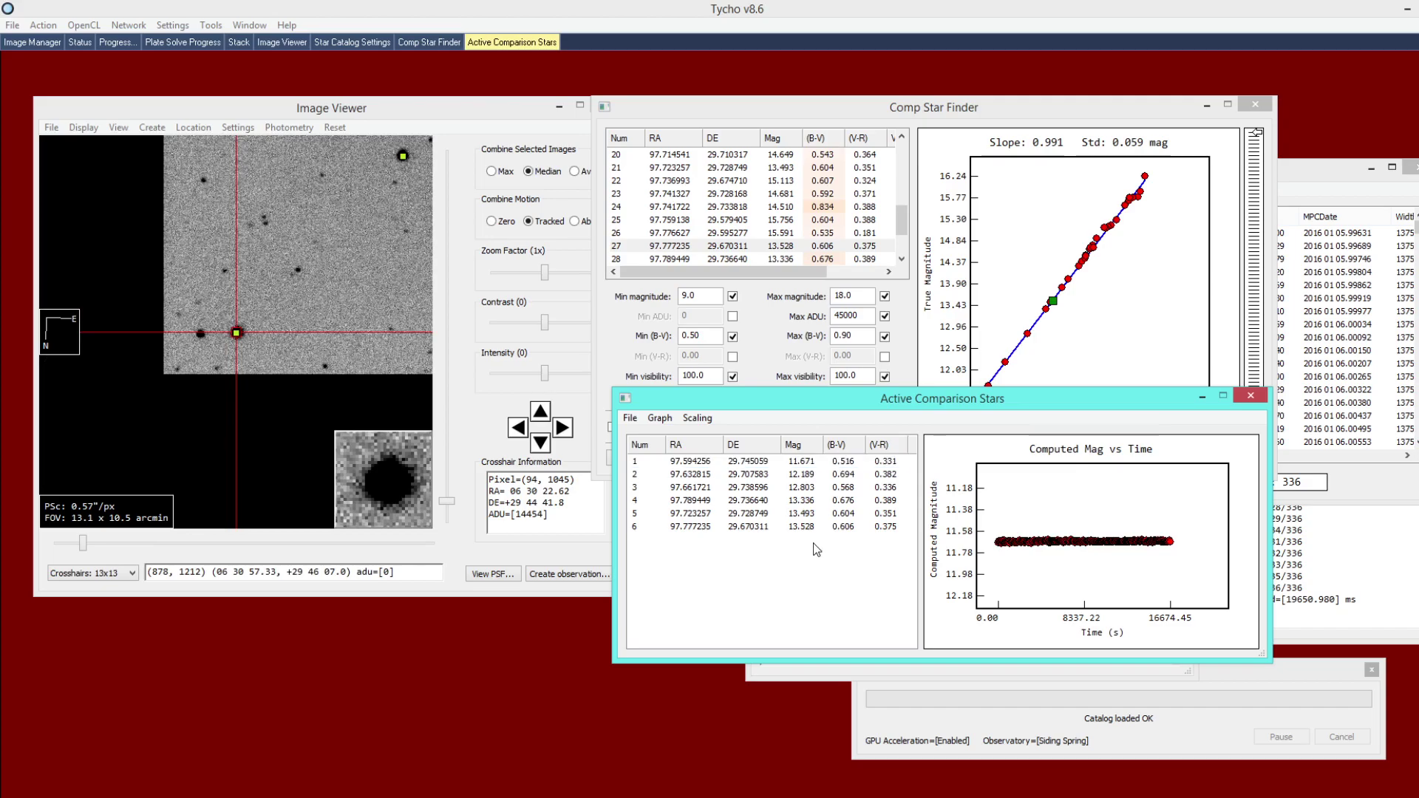
{"action": "left_click", "coordinate": [660, 419]}
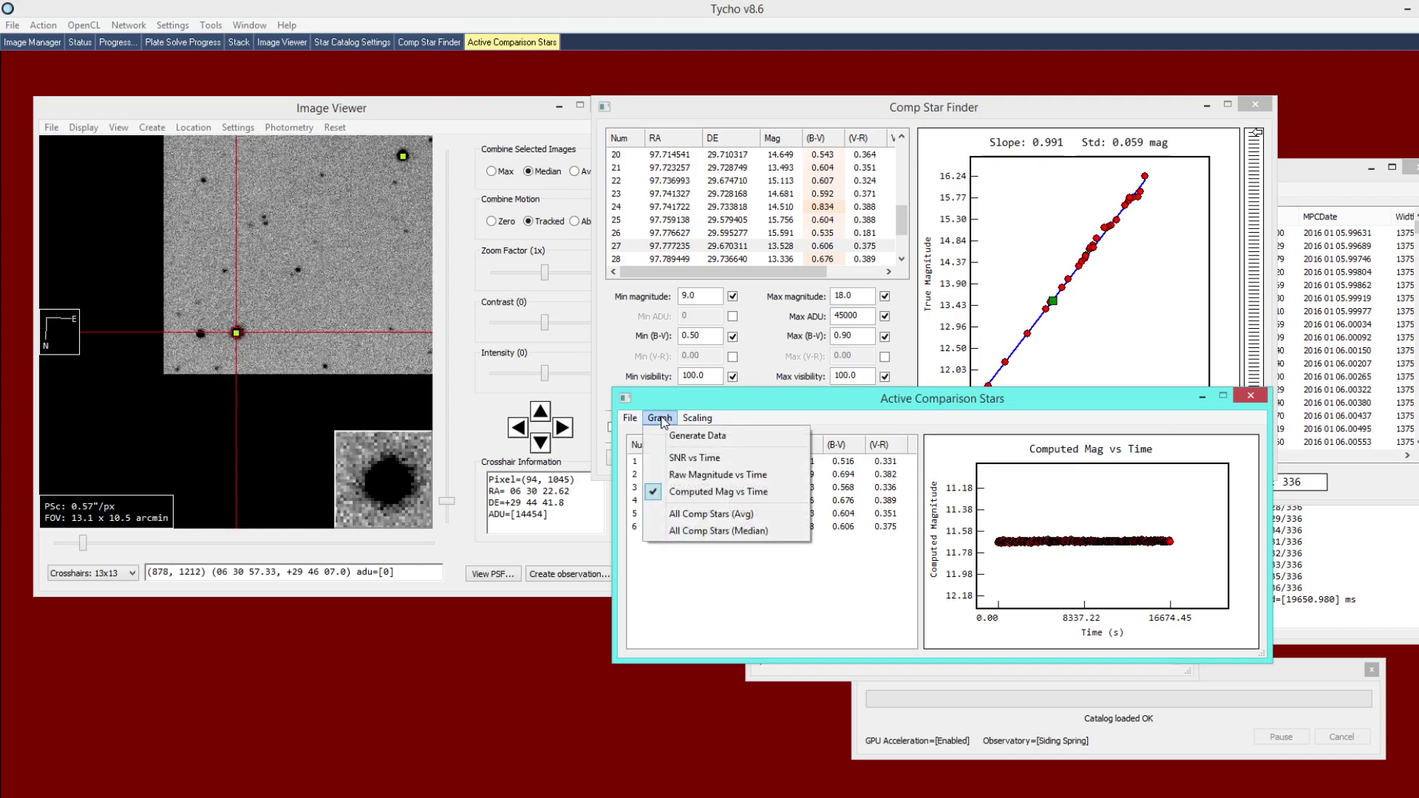
Plot SNR vs Time and view the SNR curve of each comparison star 1–6.
{"action": "left_click", "coordinate": [692, 460]}
{"action": "left_click", "coordinate": [788, 464]}
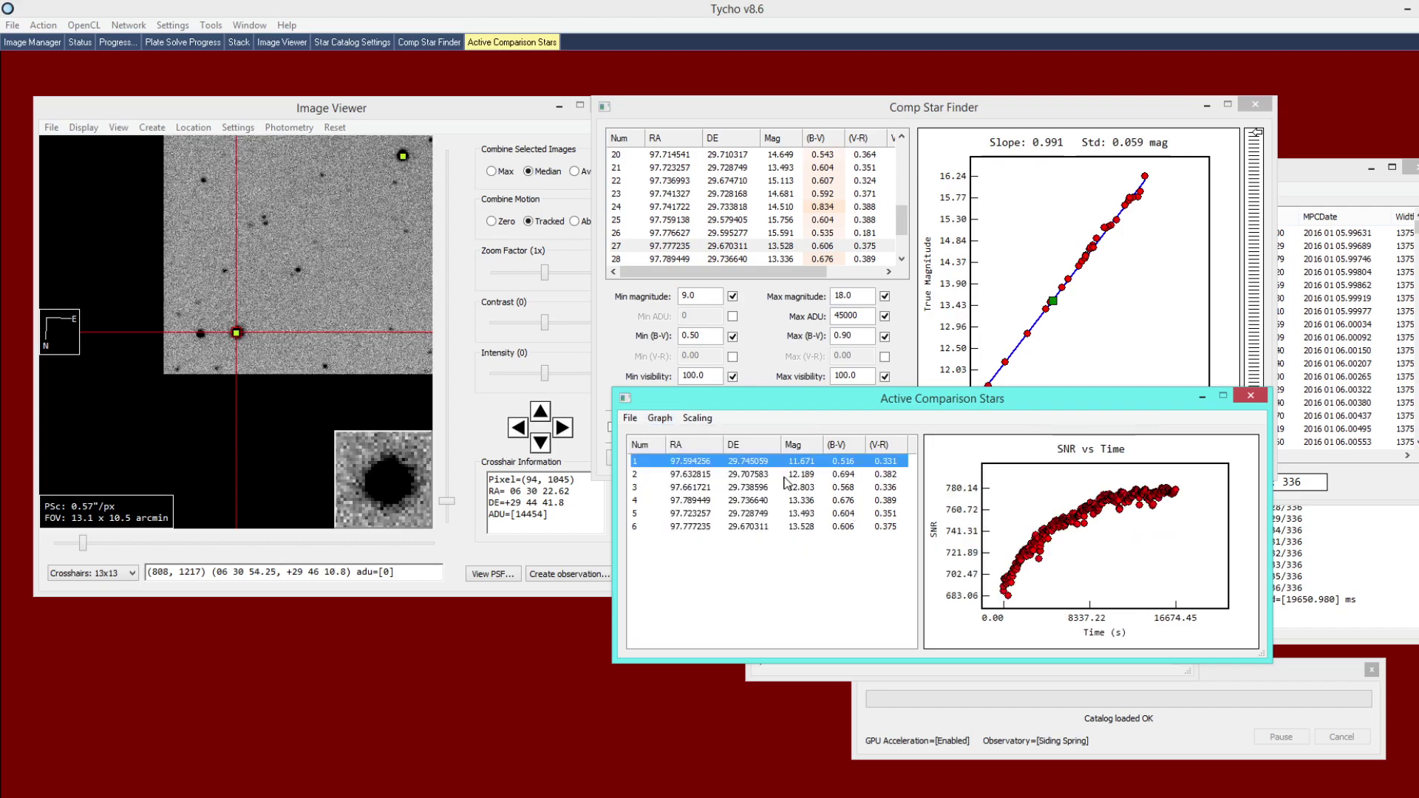
{"action": "left_click", "coordinate": [820, 478]}
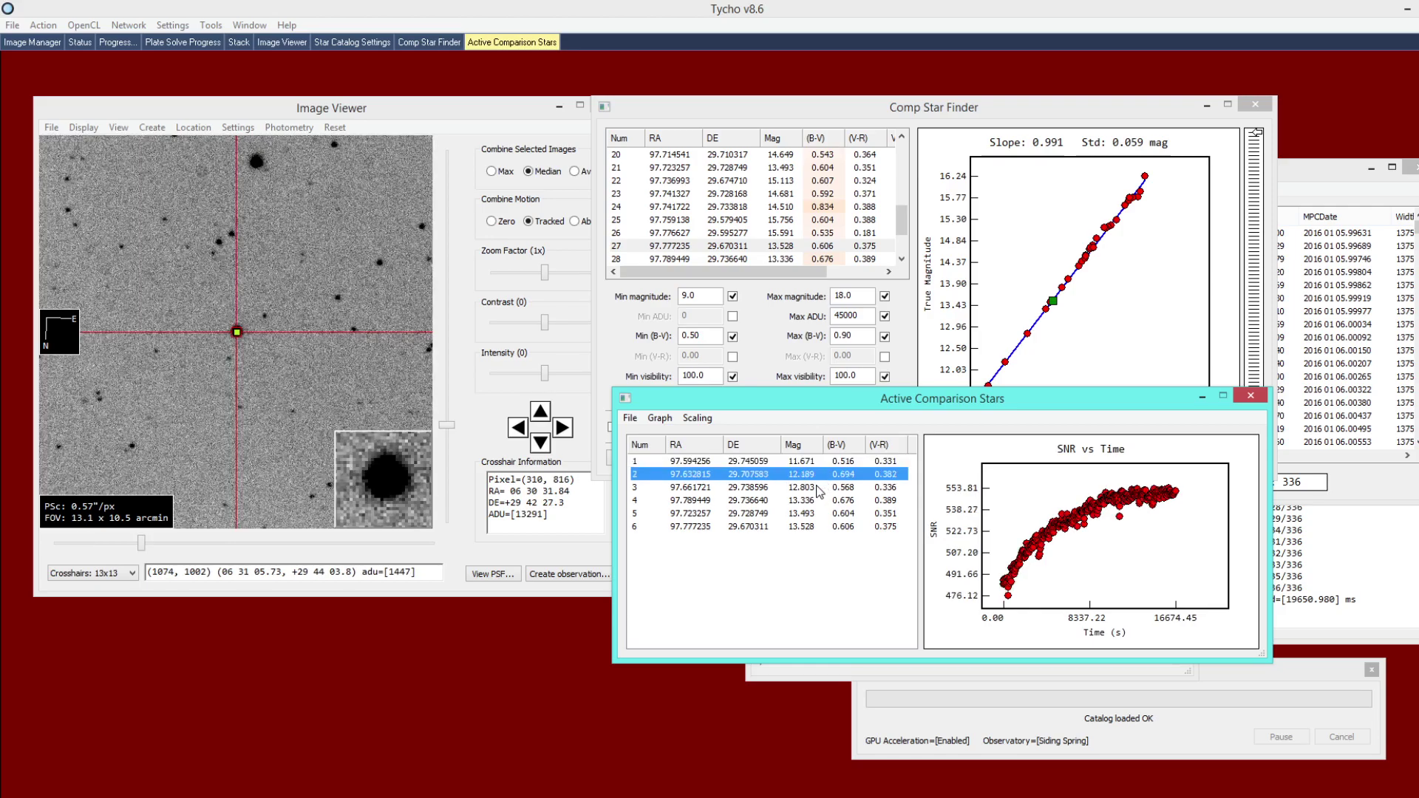
{"action": "left_click", "coordinate": [819, 488]}
{"action": "left_click", "coordinate": [816, 501]}
{"action": "left_click", "coordinate": [813, 514]}
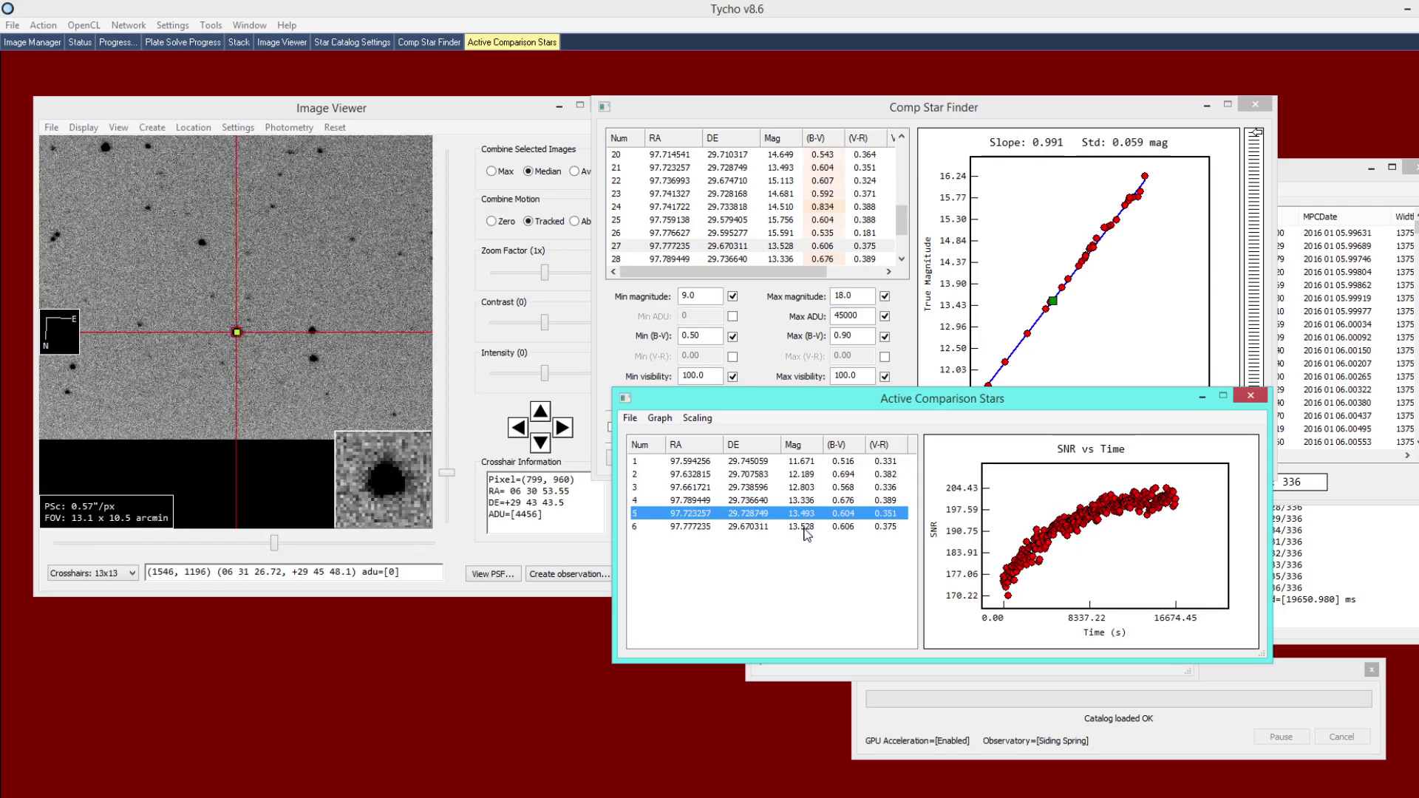
{"action": "left_click", "coordinate": [806, 528]}
Plot All Comp Stars (Avg), then move the comparison star window up-left and enlarge it.
{"action": "left_click", "coordinate": [660, 418]}
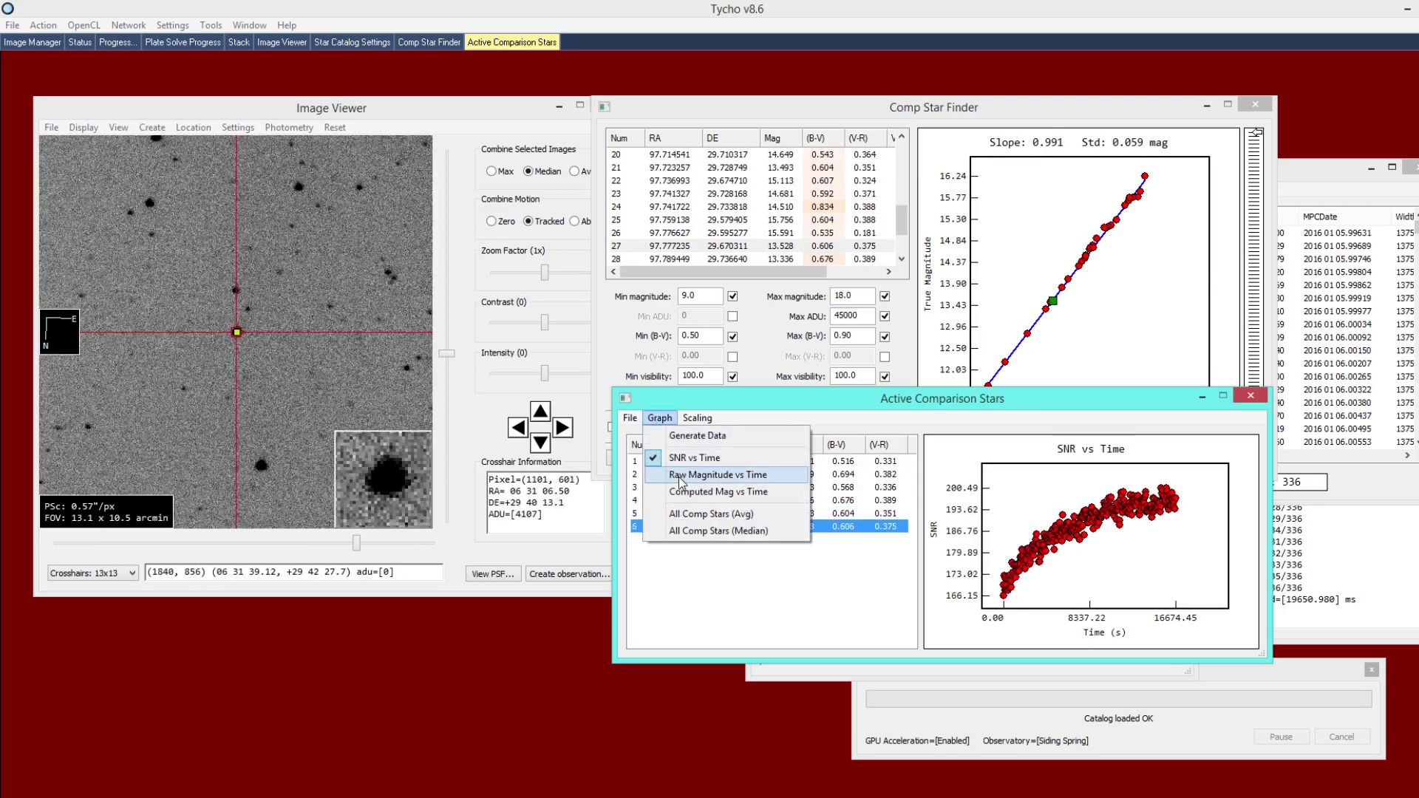
{"action": "left_click", "coordinate": [686, 515]}
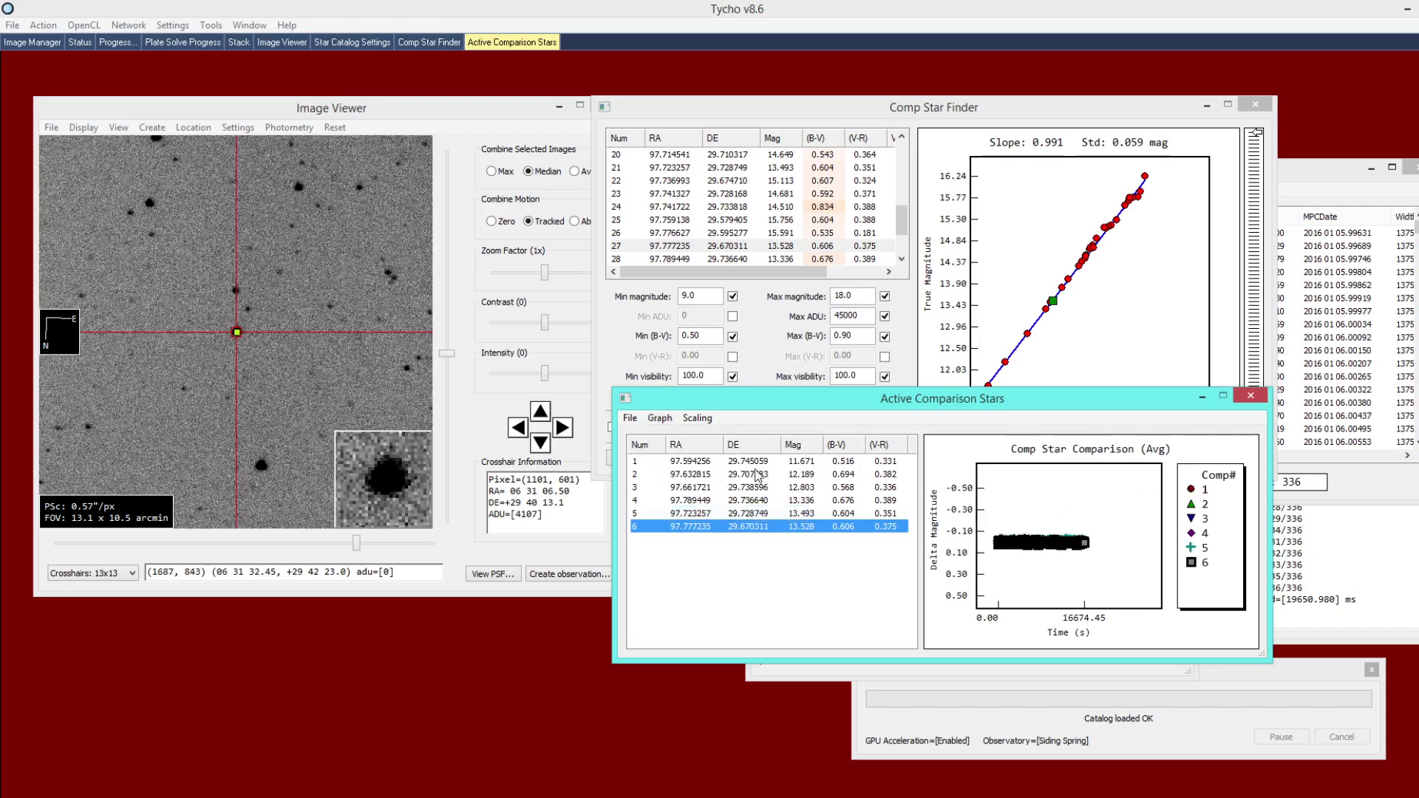
{"action": "left_click_drag", "start_coordinate": [931, 404], "coordinate": [756, 337]}
{"action": "left_click_drag", "start_coordinate": [1094, 593], "coordinate": [1290, 711]}
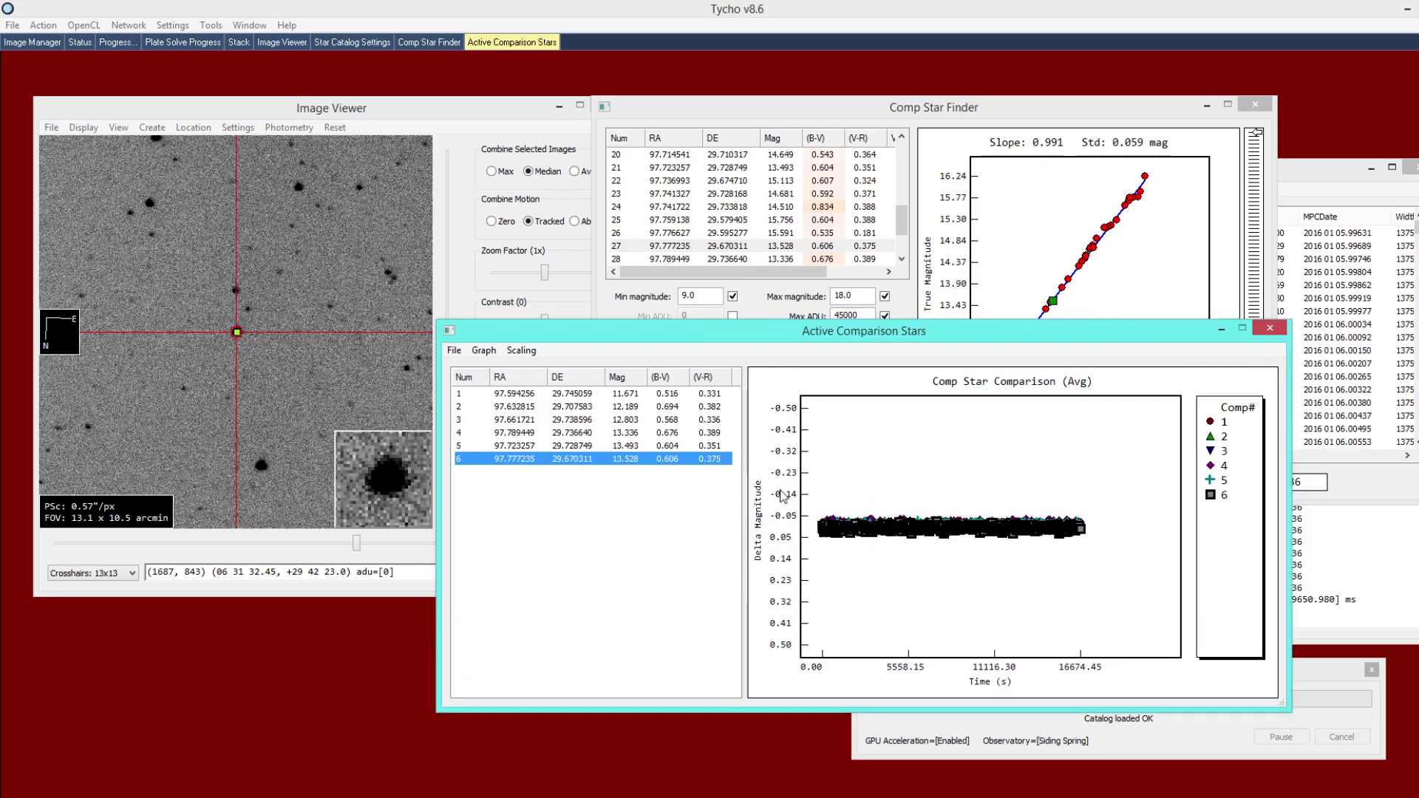
Compare the Median, Computed Mag and Raw Magnitude plots, ending on Computed Mag vs Time.
{"action": "left_click", "coordinate": [493, 355]}
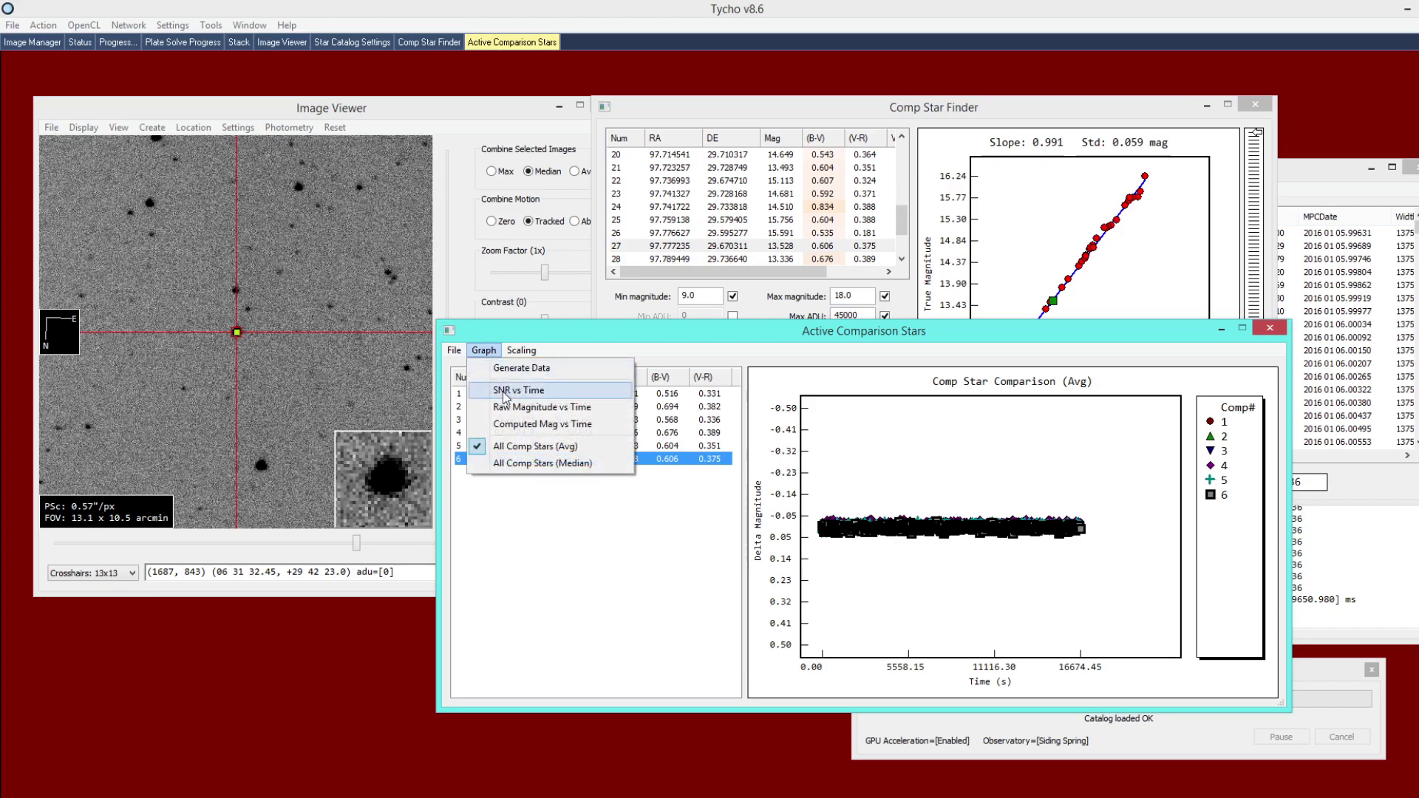
{"action": "left_click", "coordinate": [515, 463]}
{"action": "left_click", "coordinate": [484, 350]}
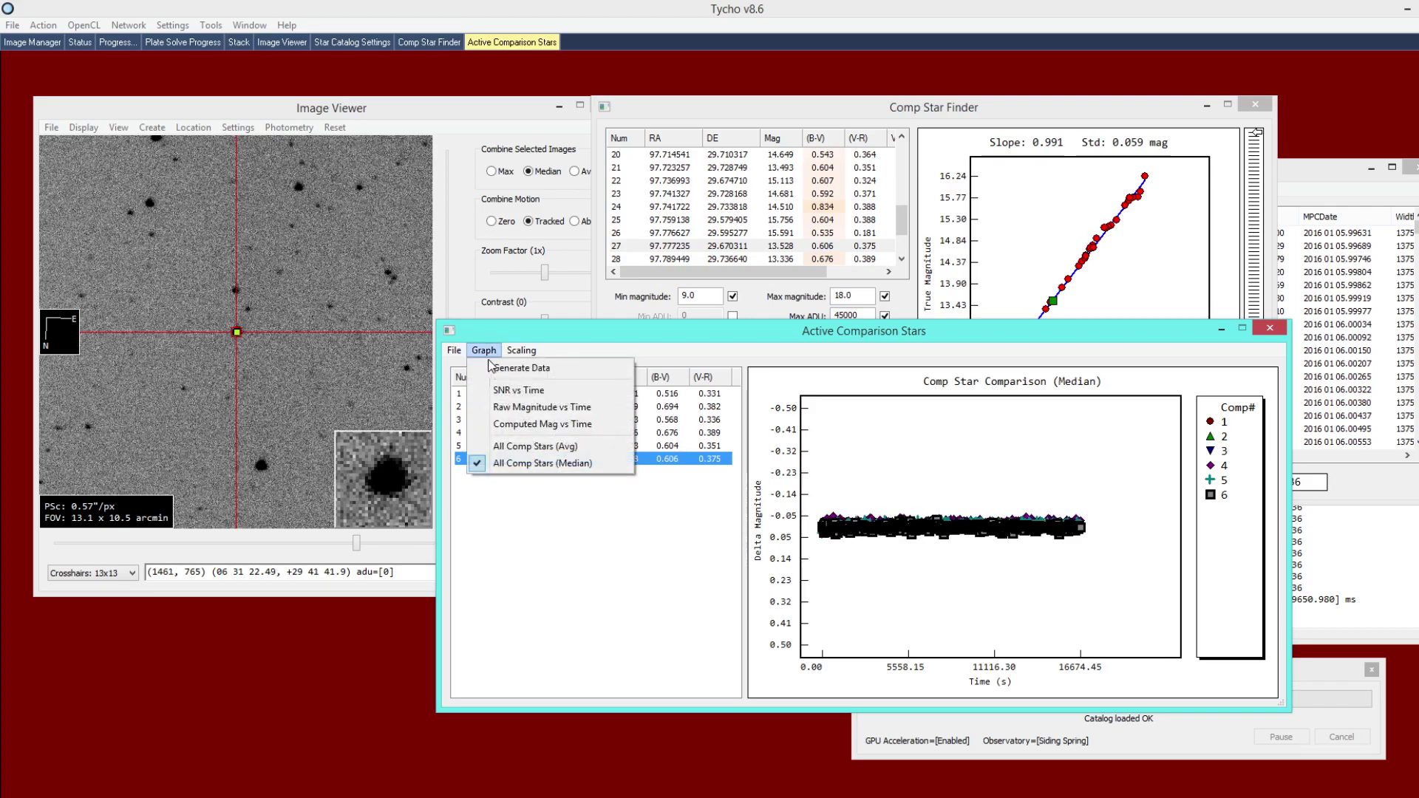
{"action": "left_click", "coordinate": [503, 428]}
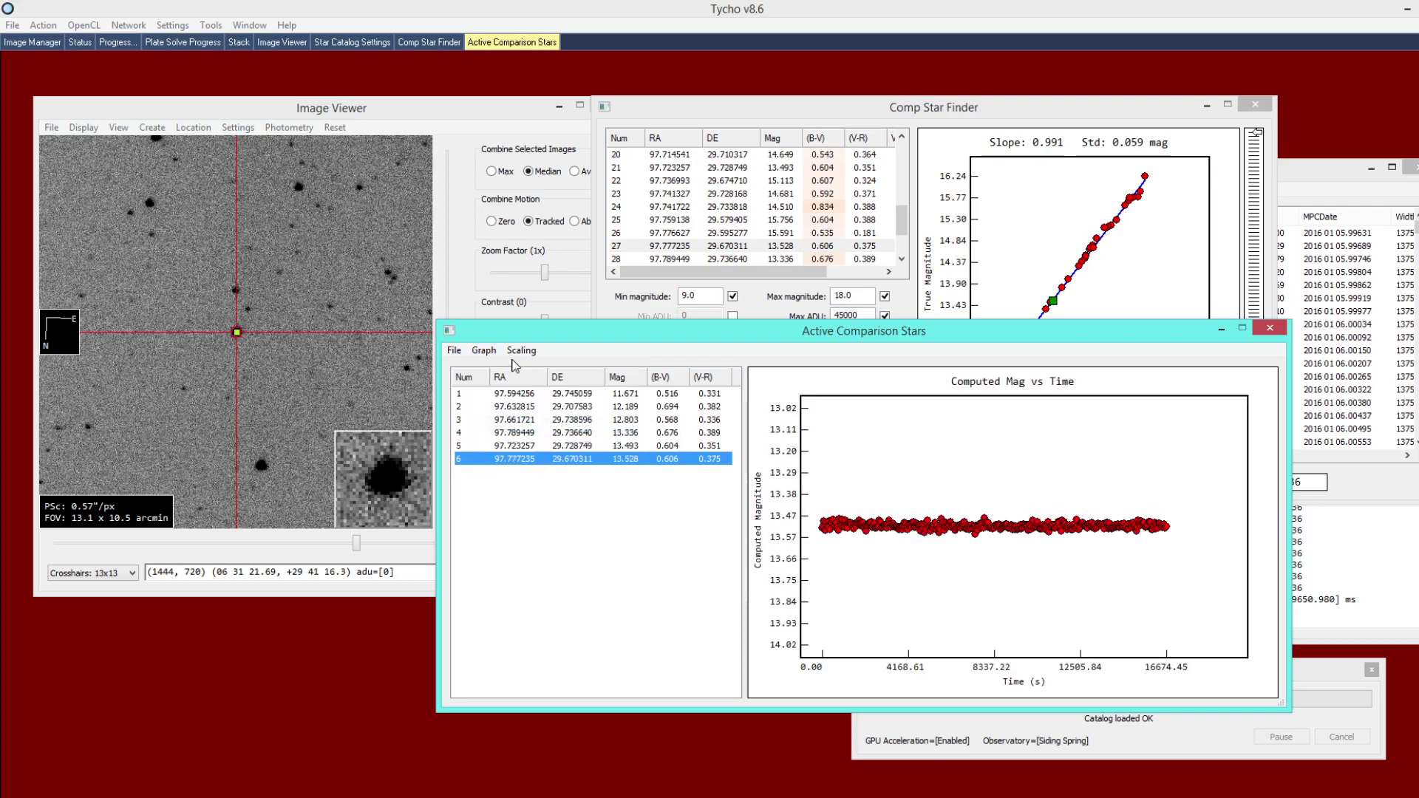
{"action": "left_click", "coordinate": [484, 350]}
{"action": "left_click", "coordinate": [518, 413]}
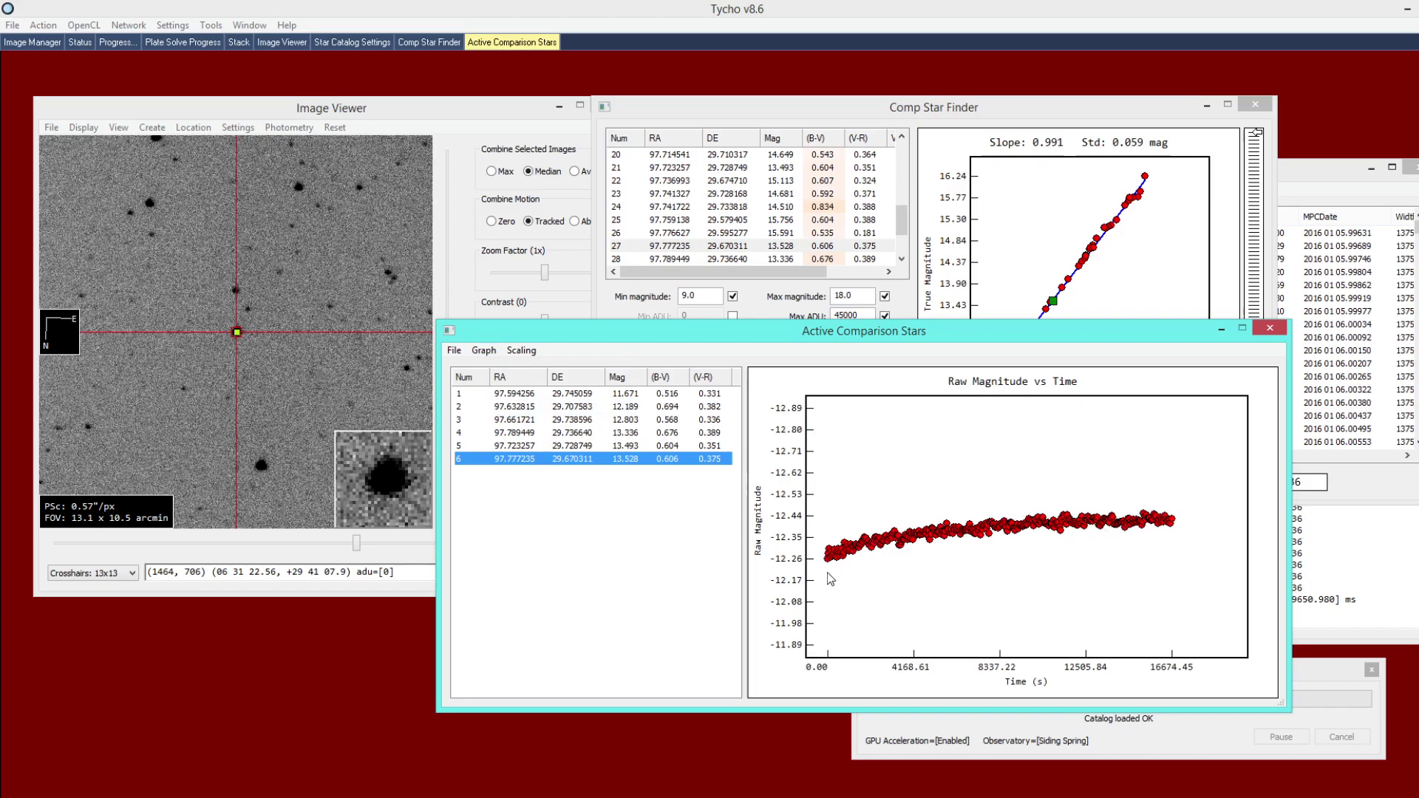
{"action": "left_click", "coordinate": [484, 352]}
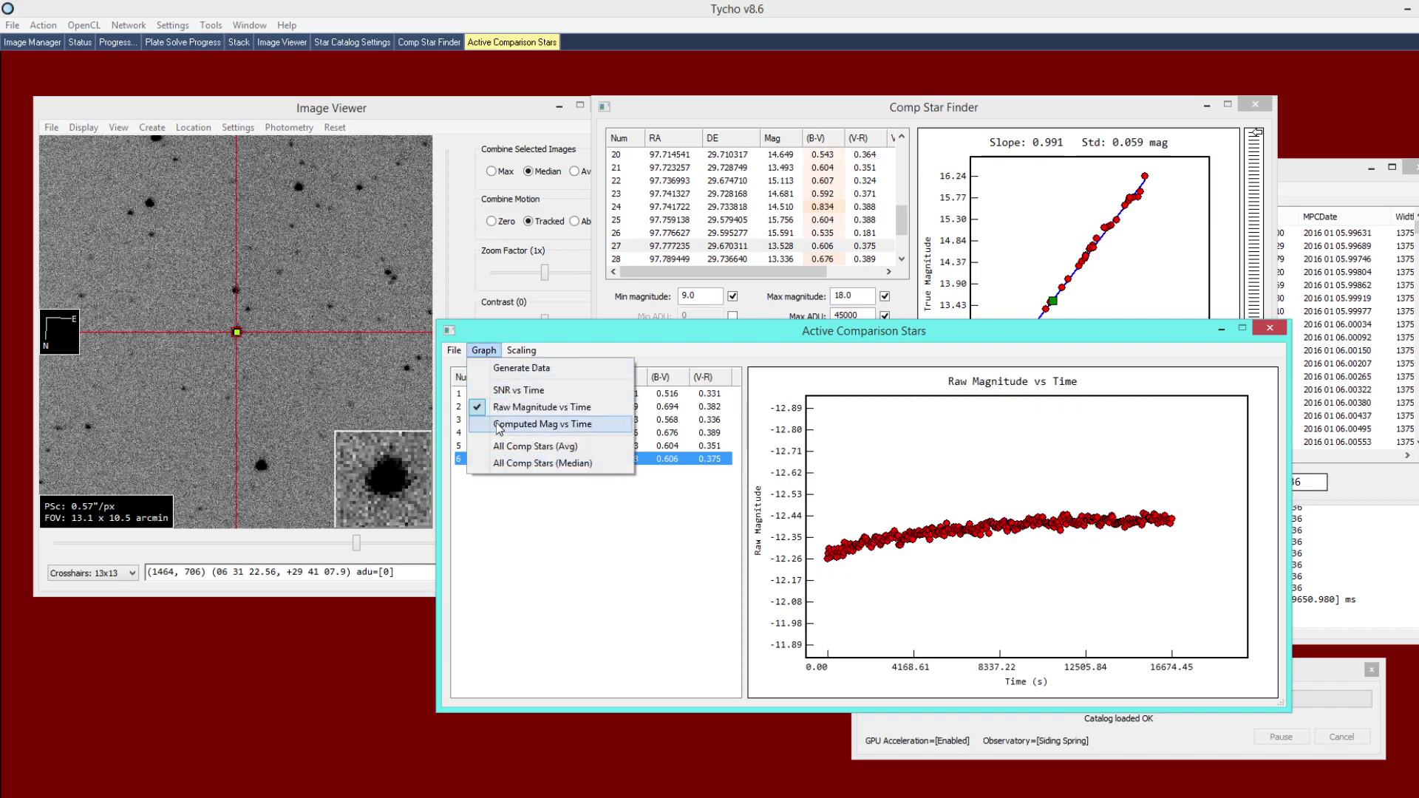
{"action": "left_click", "coordinate": [500, 426]}
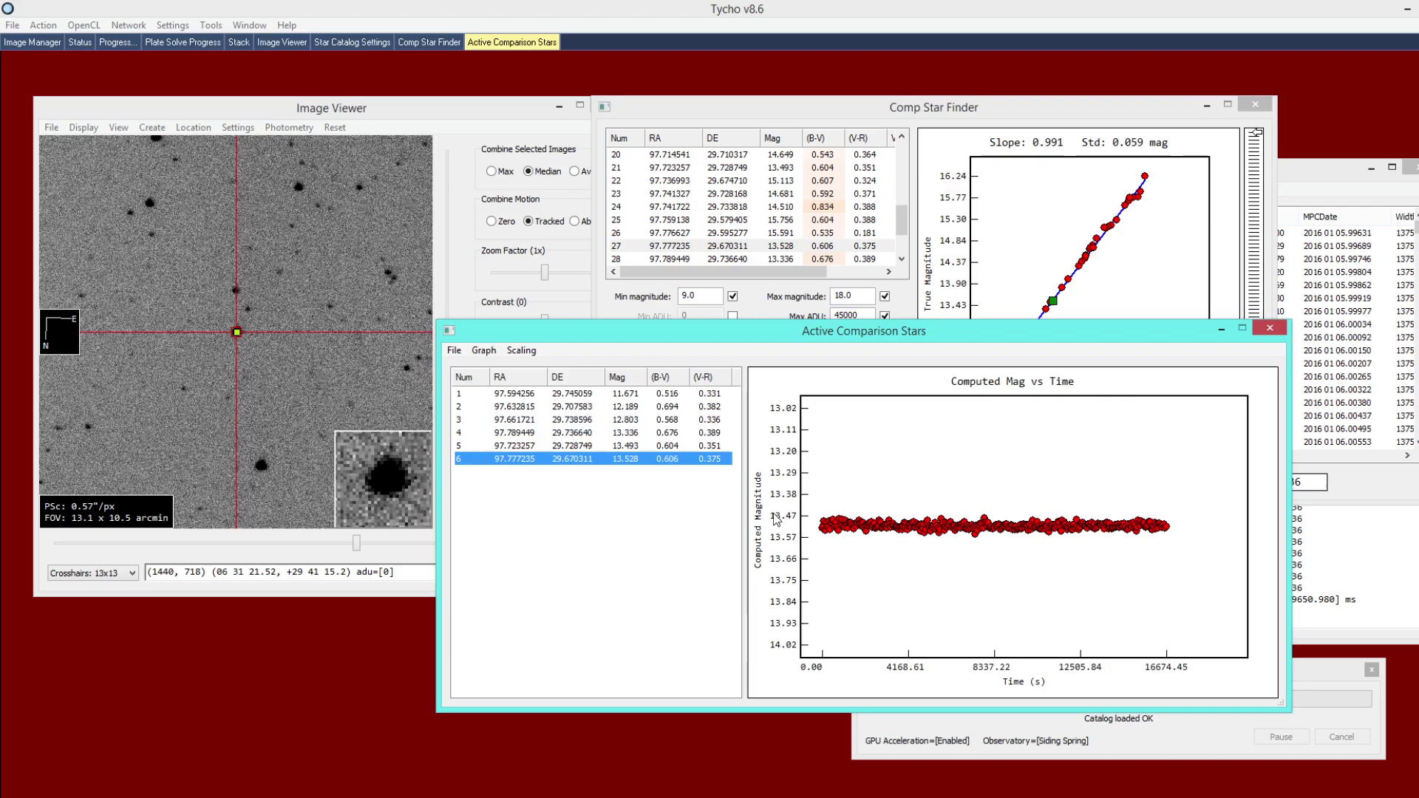
{"action": "left_click_drag", "start_coordinate": [637, 449], "coordinate": [625, 386]}
Recentre the Image Viewer on entered sky coordinates and inspect the central star.
{"action": "left_click", "coordinate": [621, 407]}
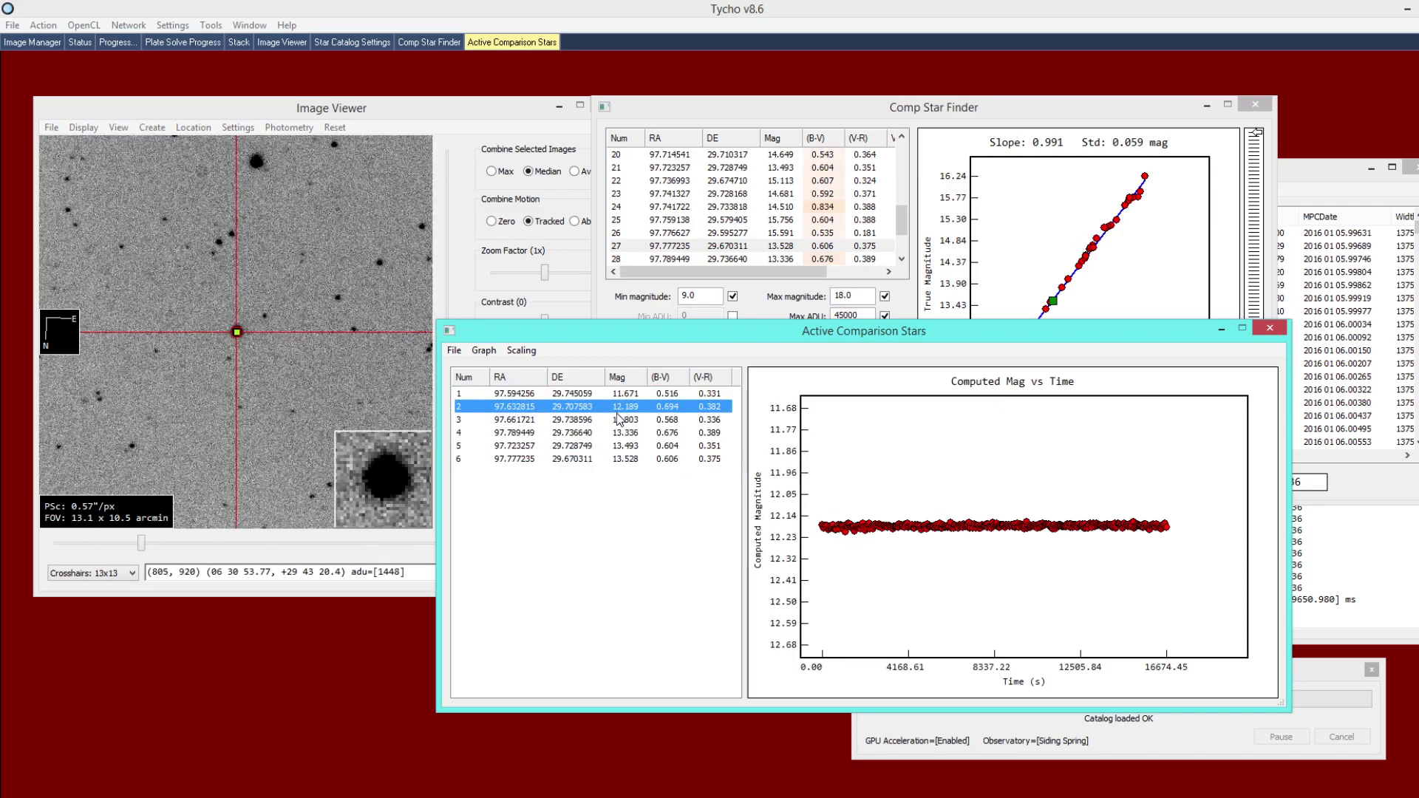
{"action": "left_click", "coordinate": [344, 338]}
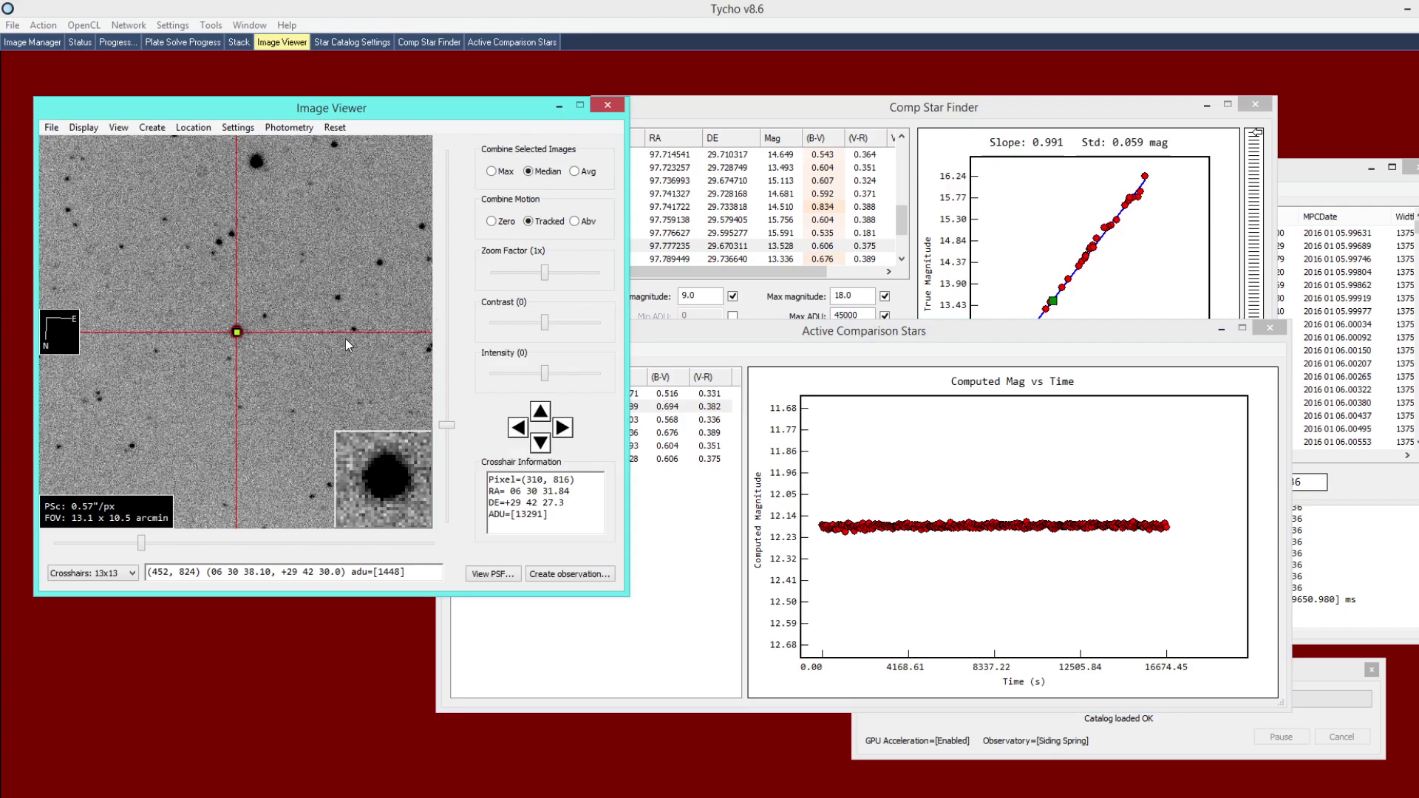
{"action": "left_click", "coordinate": [193, 128]}
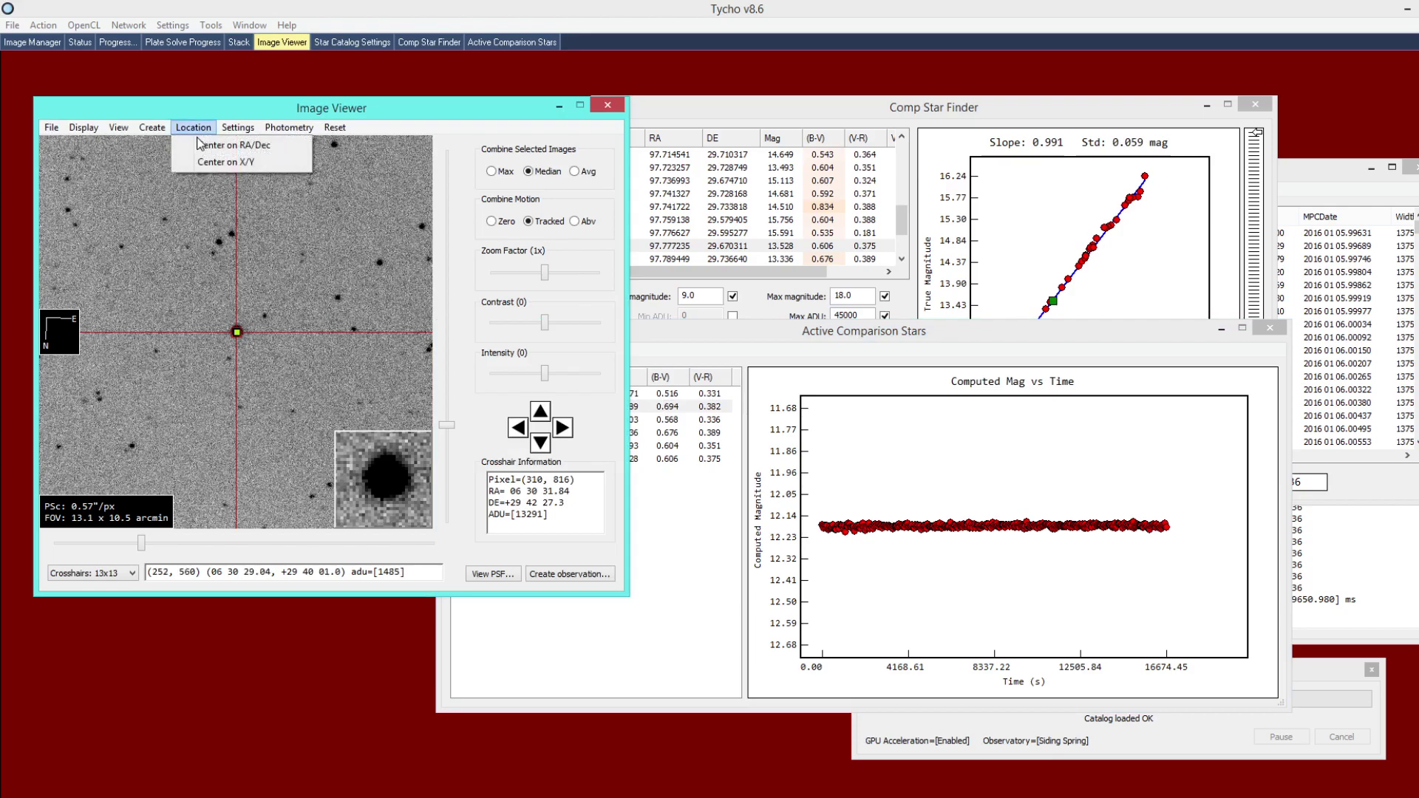
{"action": "left_click", "coordinate": [201, 145]}
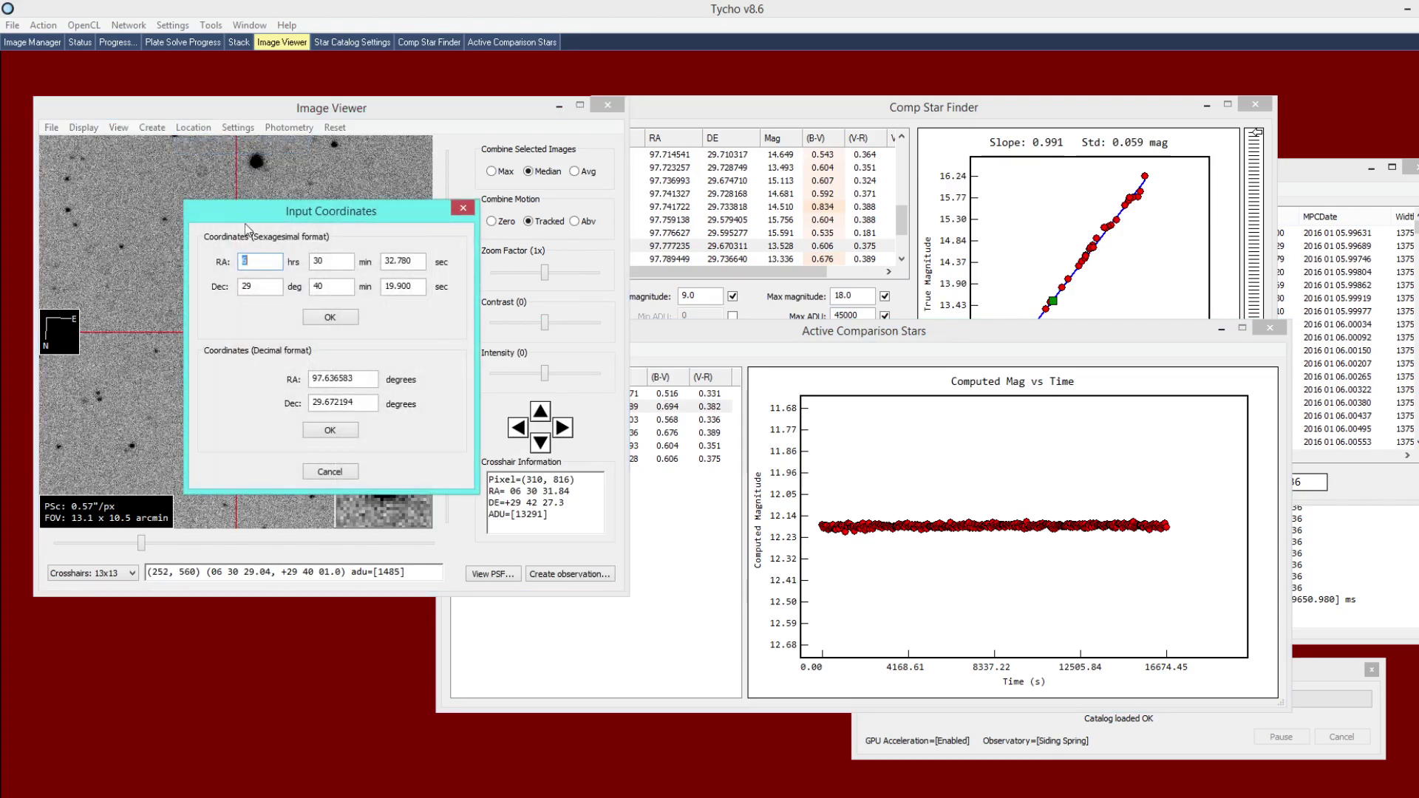
{"action": "left_click", "coordinate": [338, 317]}
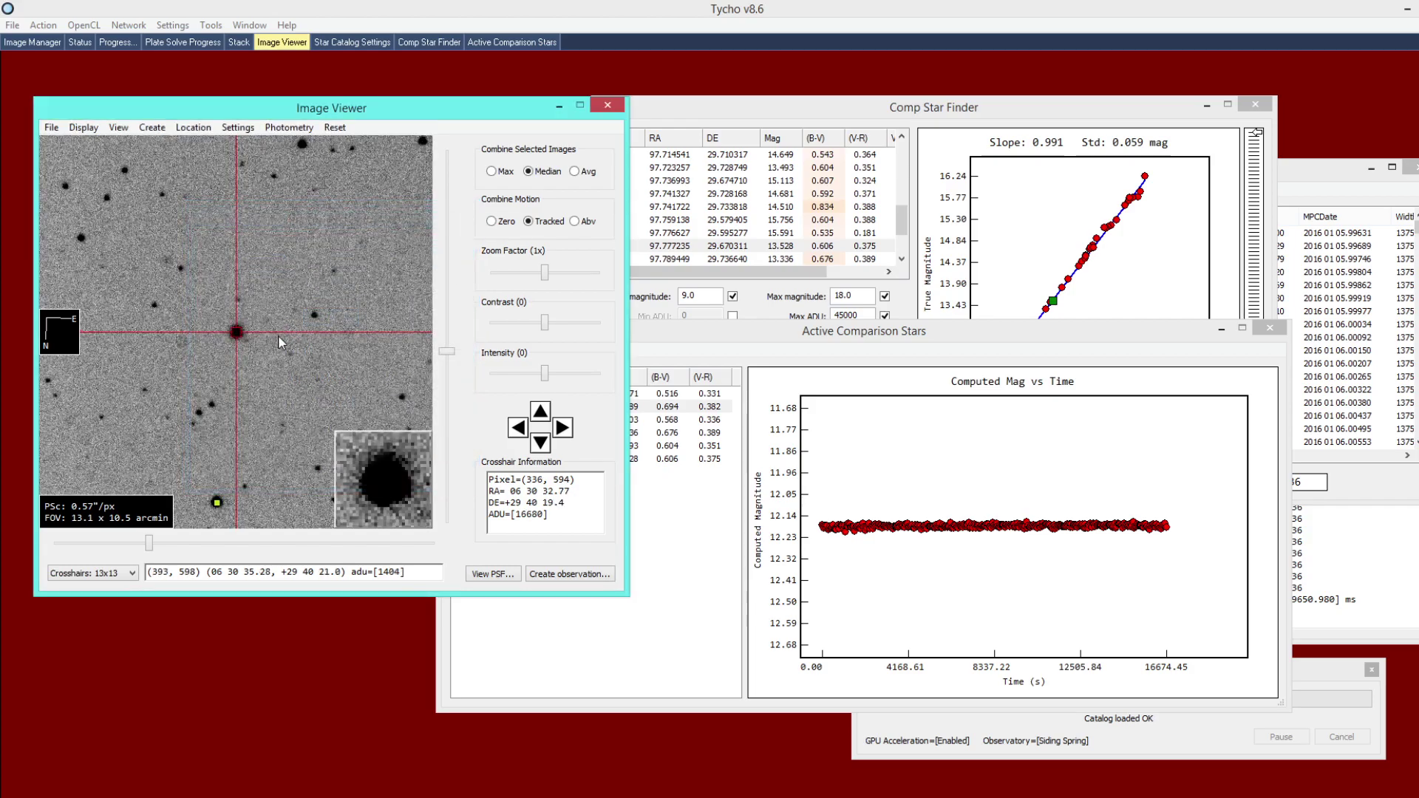
{"action": "left_click", "coordinate": [238, 333]}
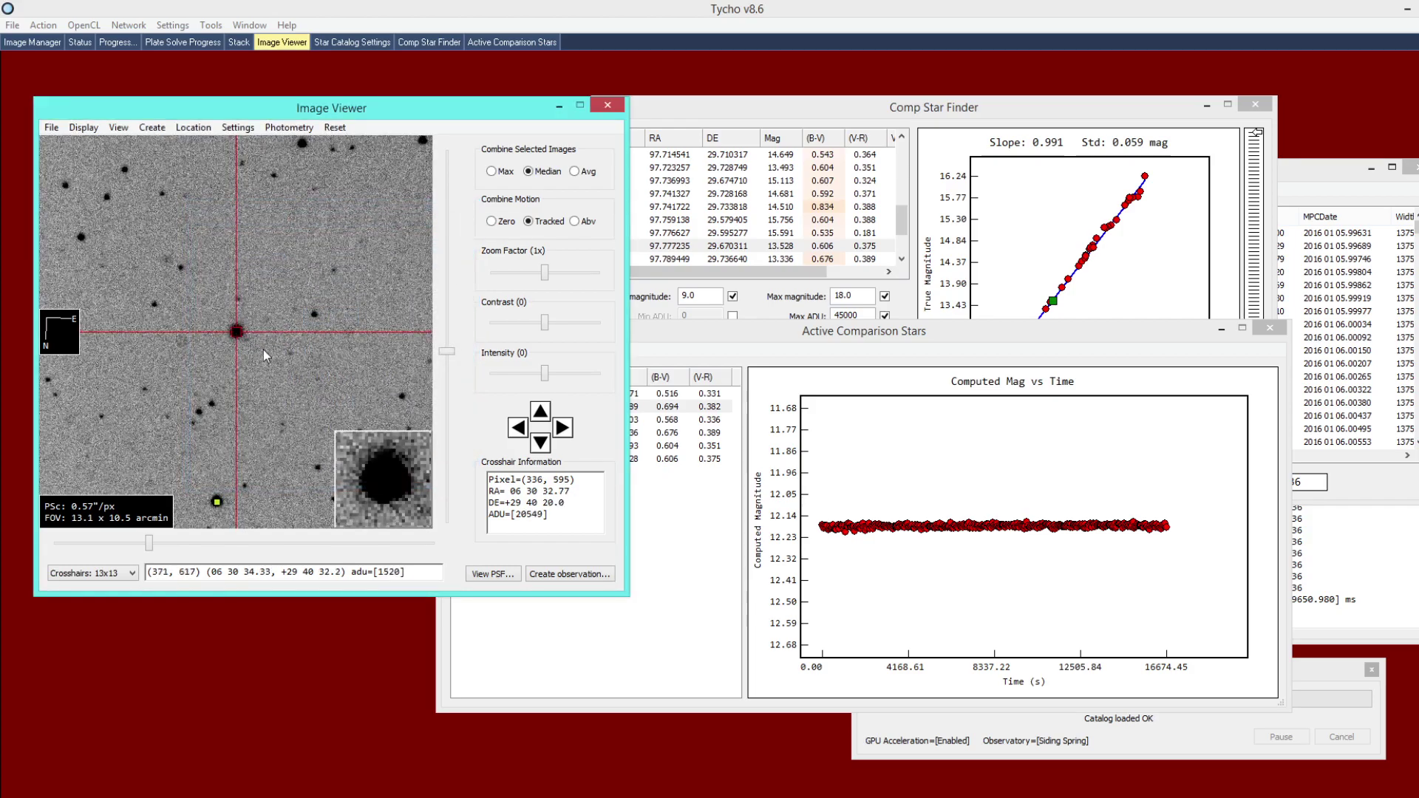
Place Marker 1 and Marker 2 on the target star at RA 06 30 32.78.
{"action": "right_click", "coordinate": [263, 349]}
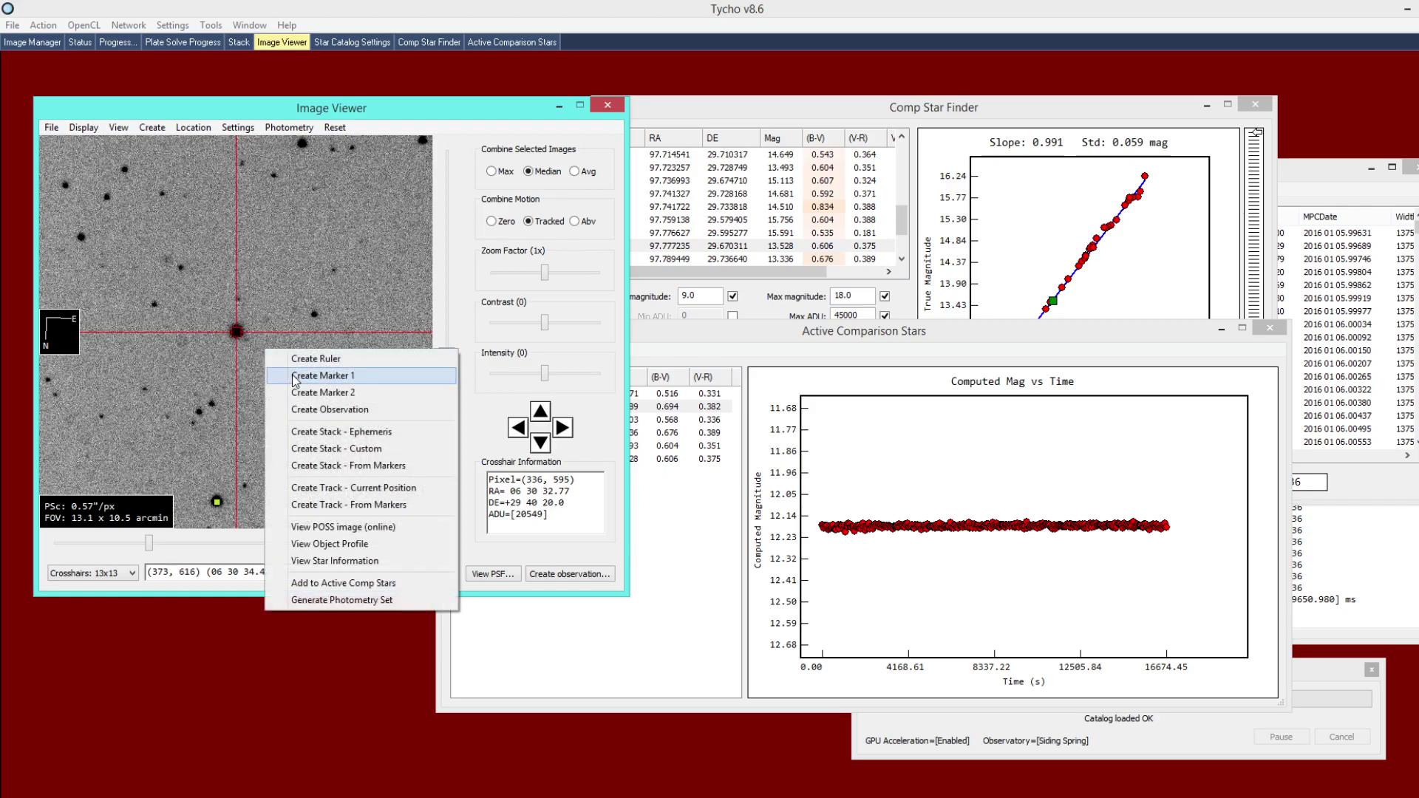
{"action": "left_click", "coordinate": [292, 371]}
{"action": "right_click", "coordinate": [277, 352]}
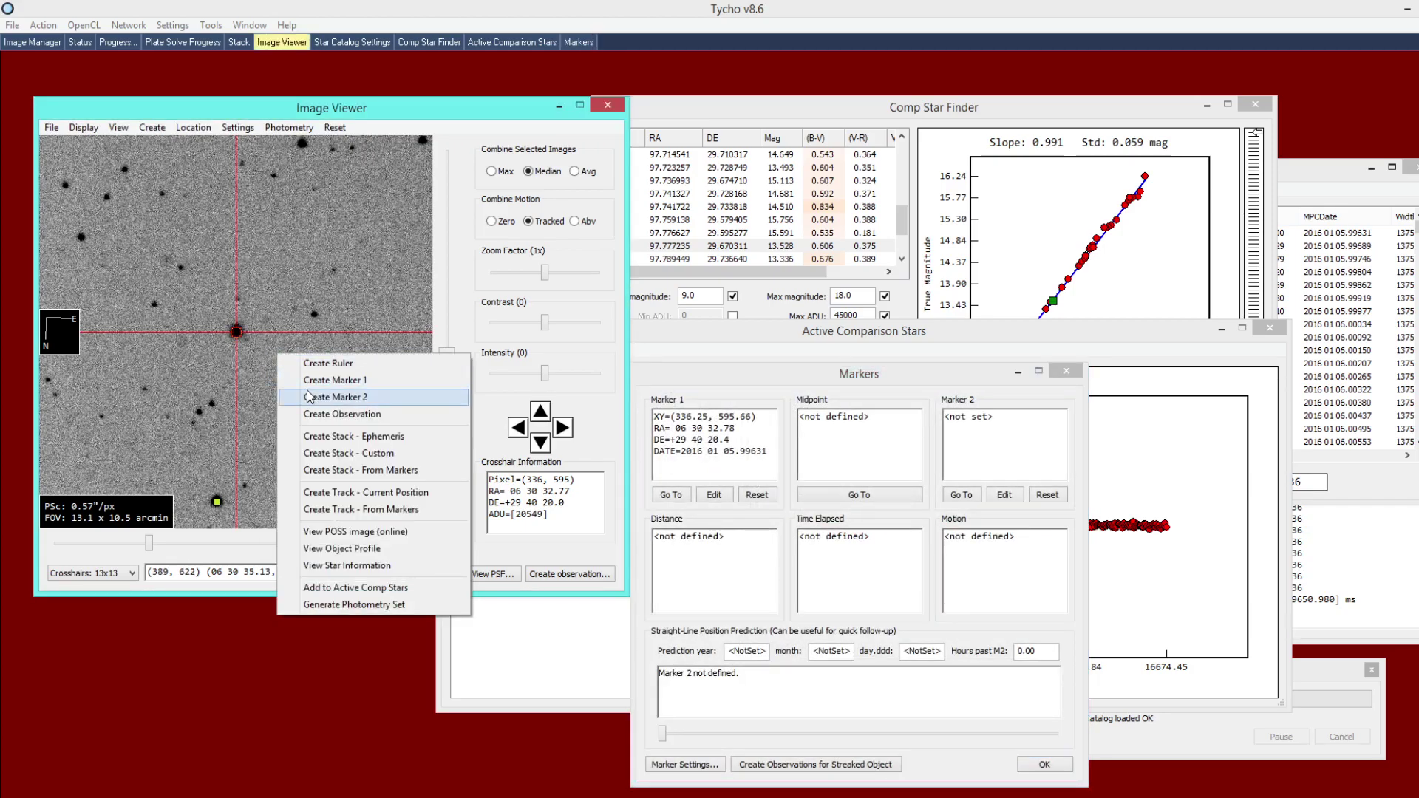
{"action": "left_click", "coordinate": [309, 397]}
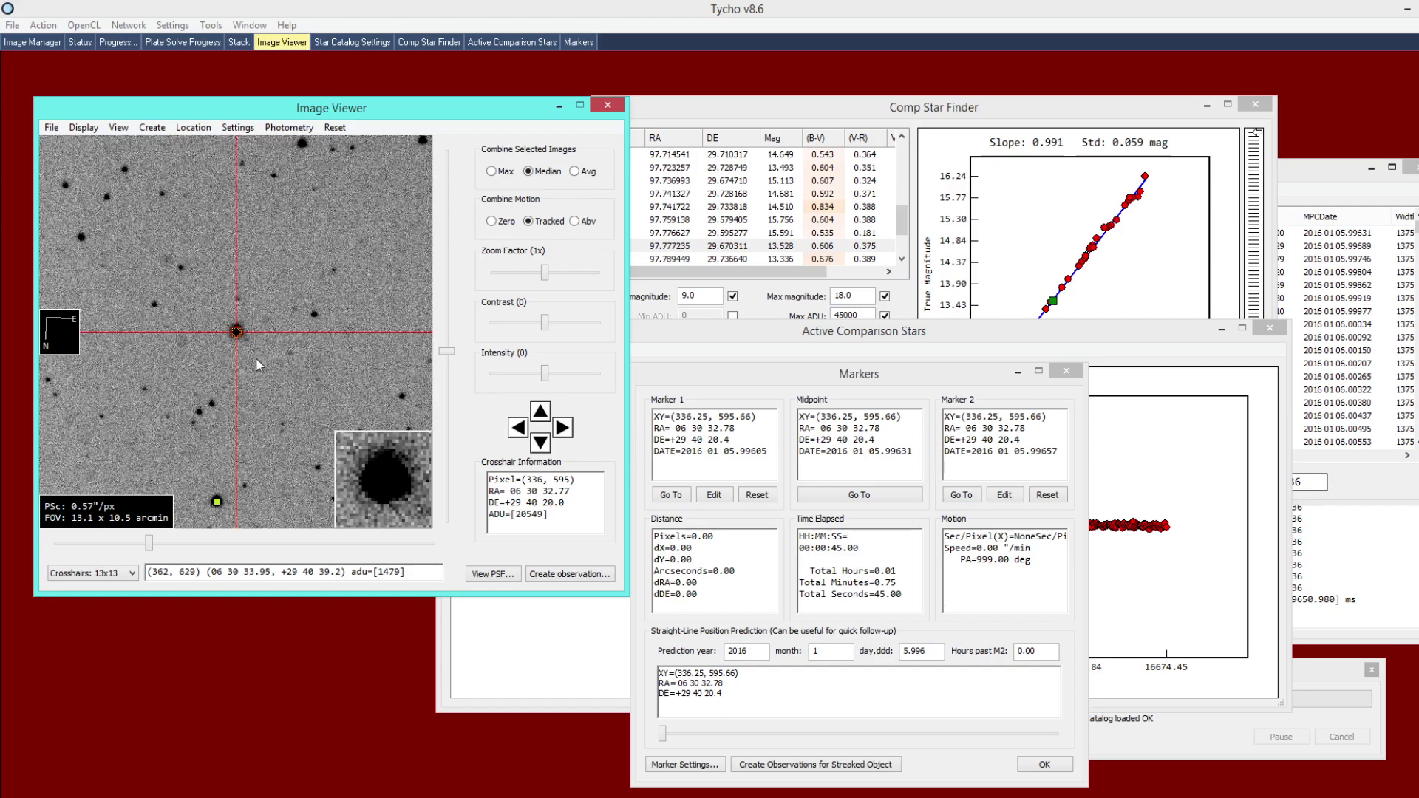
{"action": "left_click", "coordinate": [284, 128]}
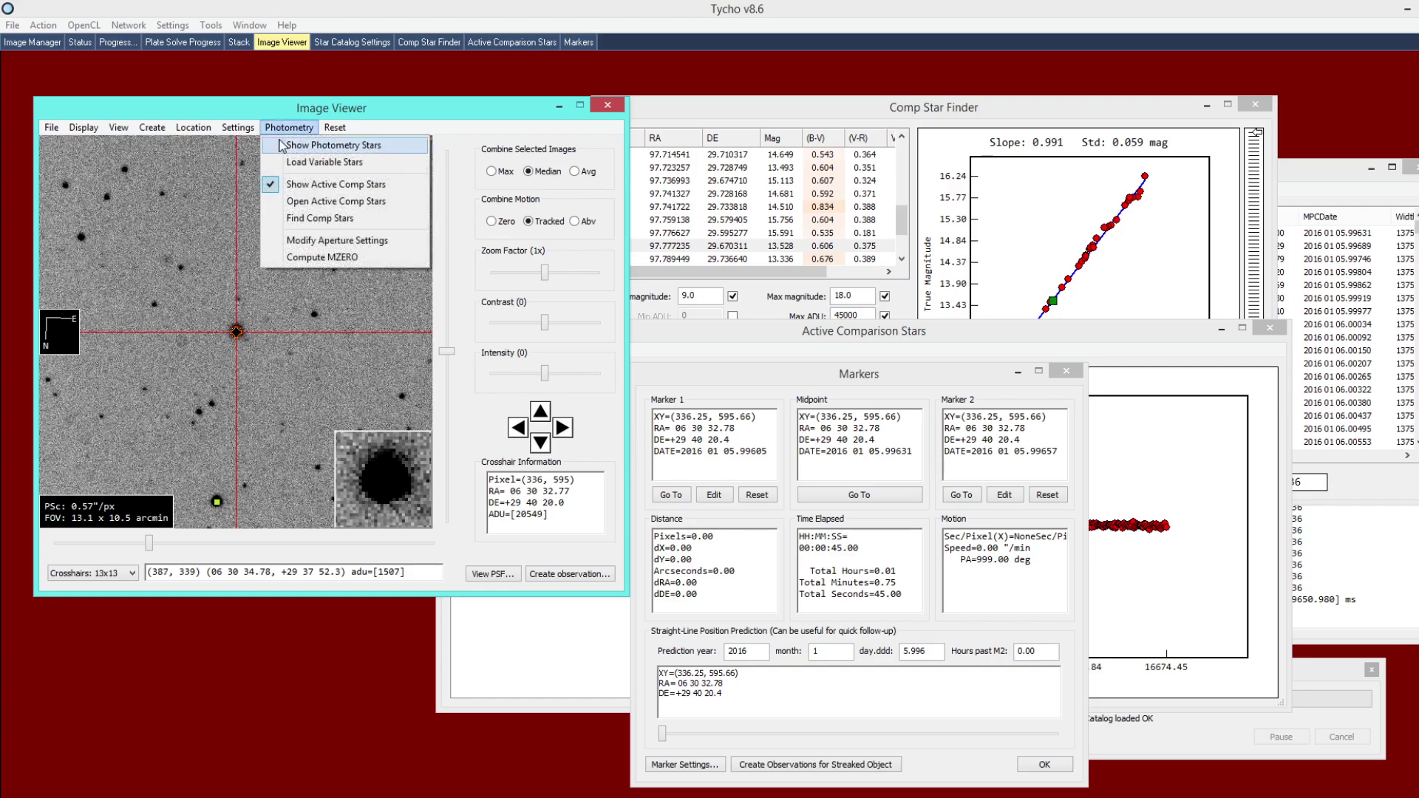
Set the target aperture to radius 8.3, dead zone 7.3 and sky annulus 9.0.
{"action": "left_click", "coordinate": [302, 241]}
{"action": "left_click_drag", "start_coordinate": [837, 567], "coordinate": [636, 423]}
{"action": "left_click", "coordinate": [365, 380]}
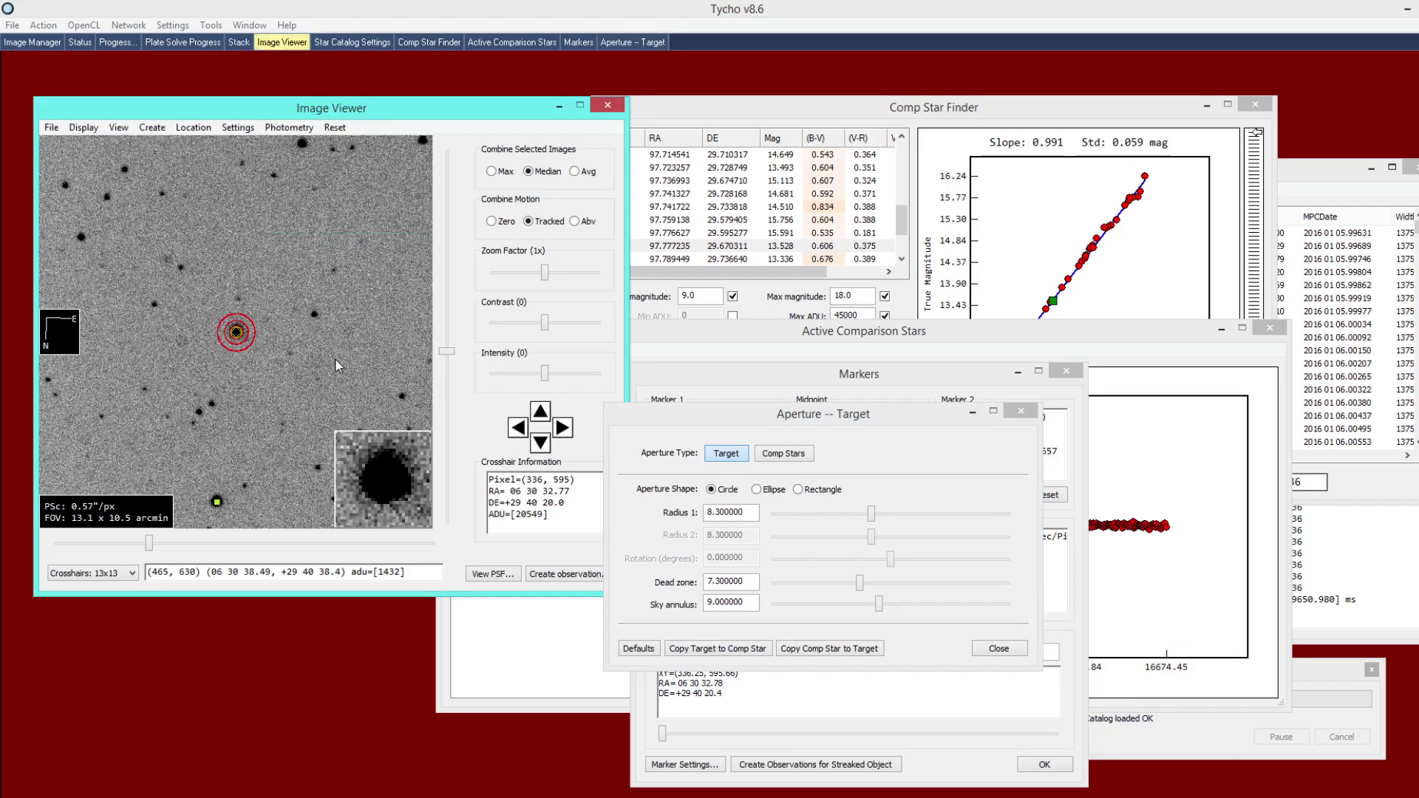
{"action": "scroll", "coordinate": [365, 380], "scroll_direction": "up", "scroll_amount": 2}
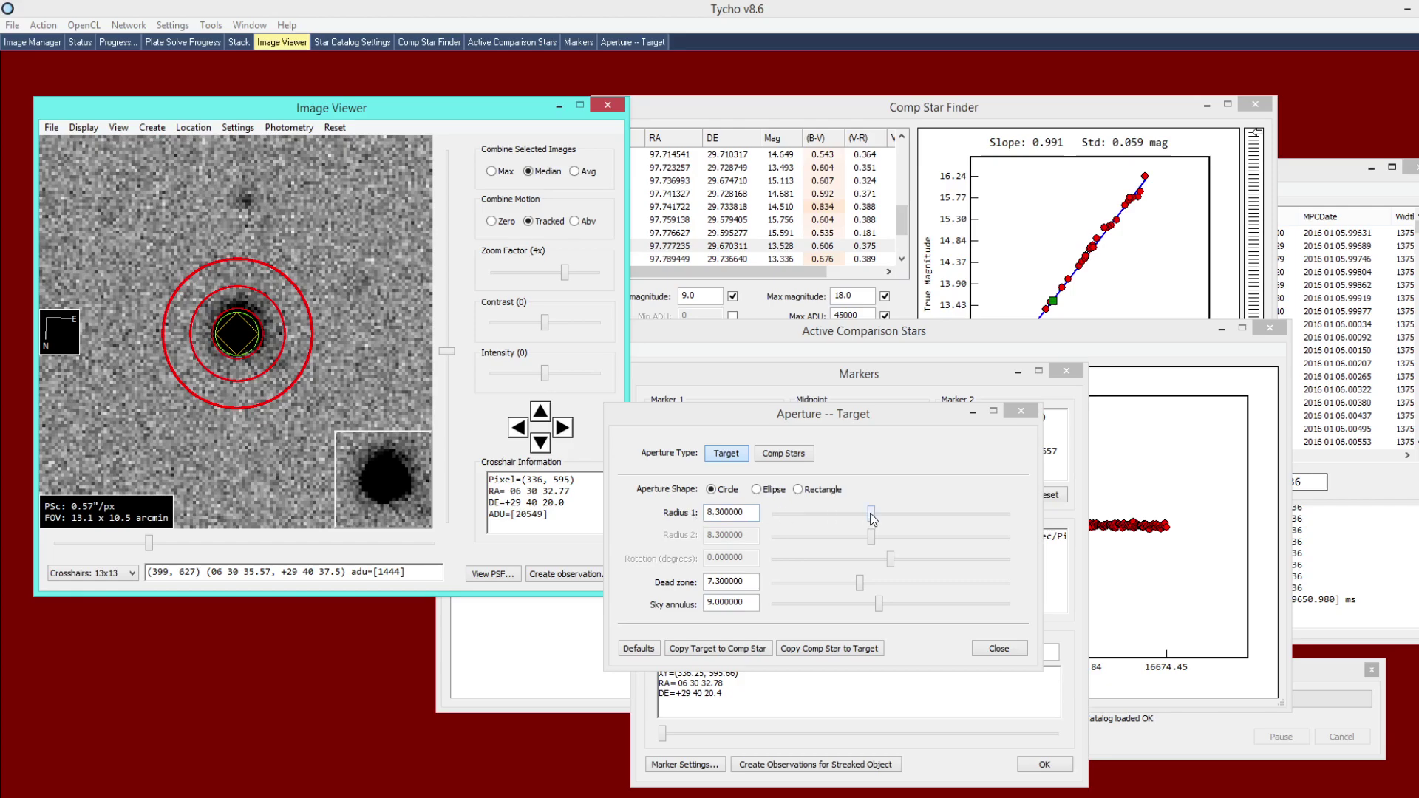
{"action": "left_click_drag", "start_coordinate": [871, 513], "coordinate": [871, 513]}
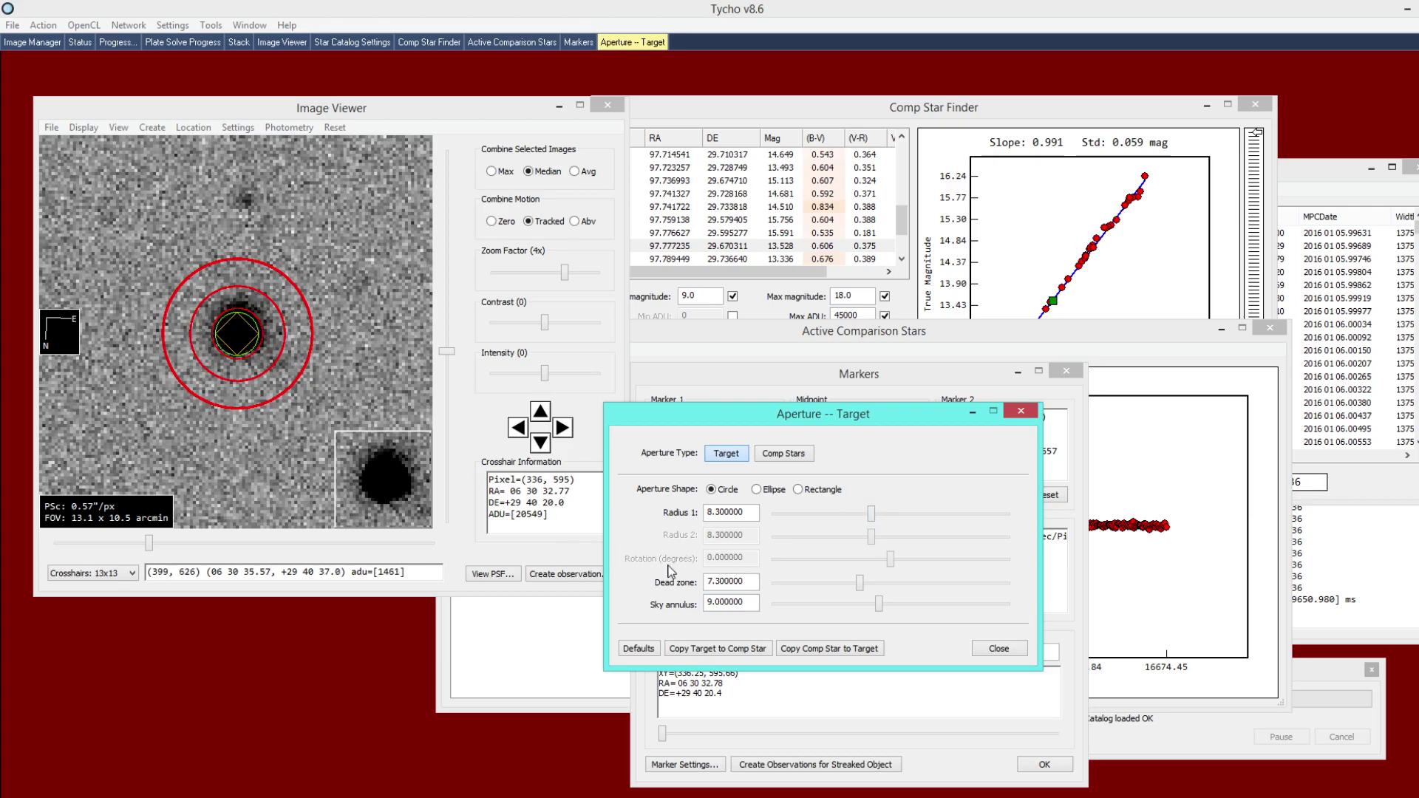
{"action": "mouse_move", "coordinate": [876, 605]}
{"action": "left_mouse_down"}
{"action": "mouse_move", "coordinate": [919, 606]}
{"action": "mouse_move", "coordinate": [879, 606]}
{"action": "left_mouse_up"}
{"action": "left_click_drag", "start_coordinate": [743, 414], "coordinate": [737, 365]}
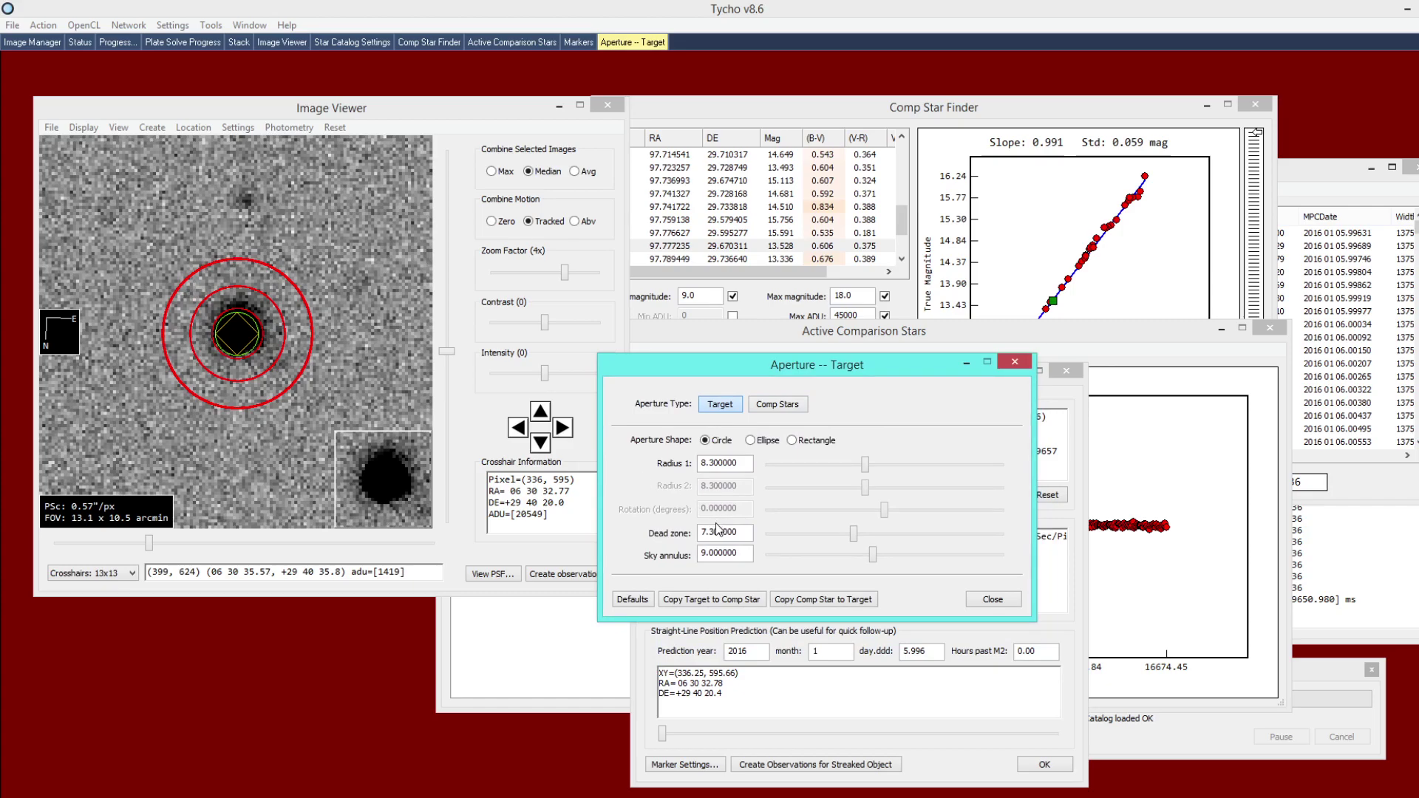
Copy the target aperture to the comparison stars and compare both aperture settings.
{"action": "left_click", "coordinate": [695, 603]}
{"action": "left_click", "coordinate": [772, 407]}
{"action": "left_click", "coordinate": [720, 406]}
{"action": "left_click", "coordinate": [777, 404]}
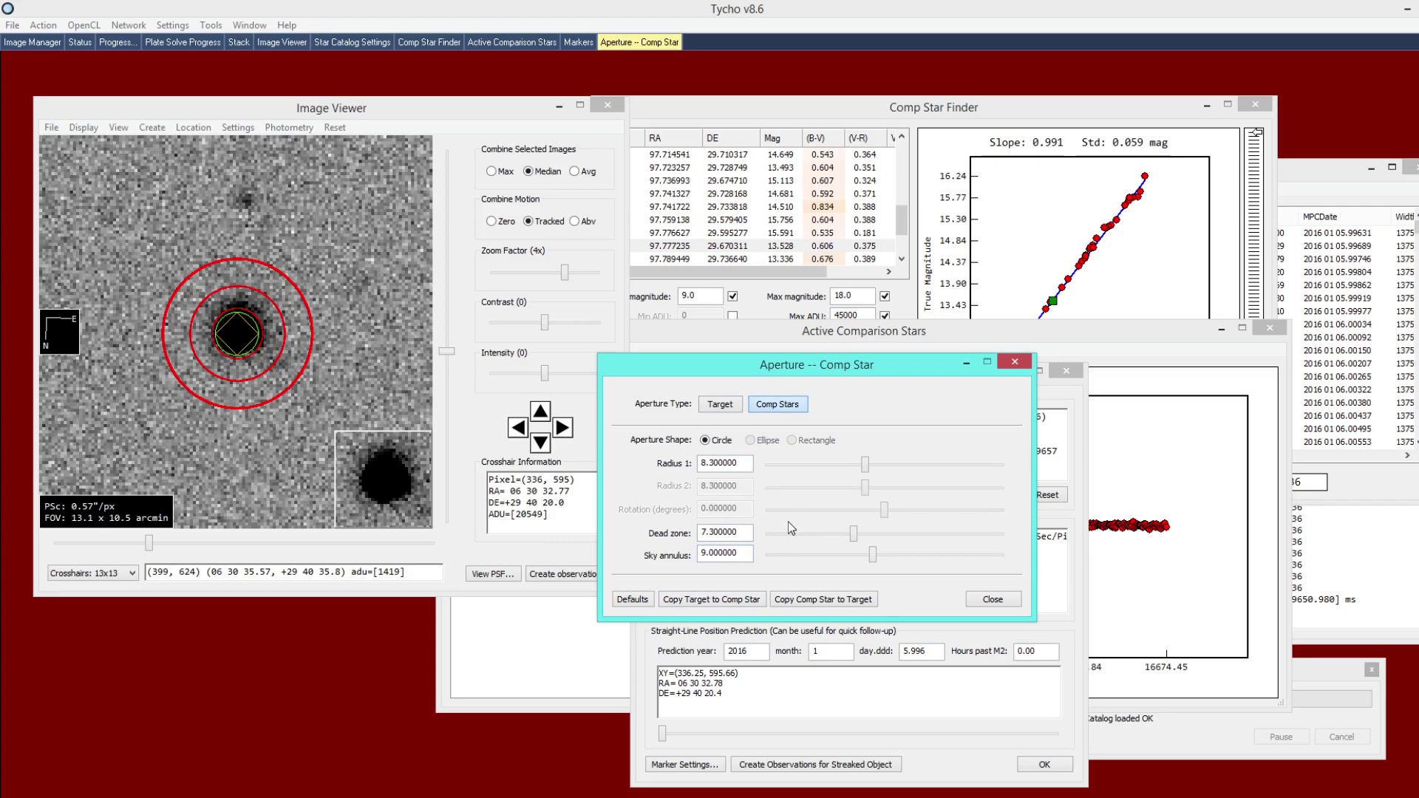
{"action": "left_click", "coordinate": [714, 409]}
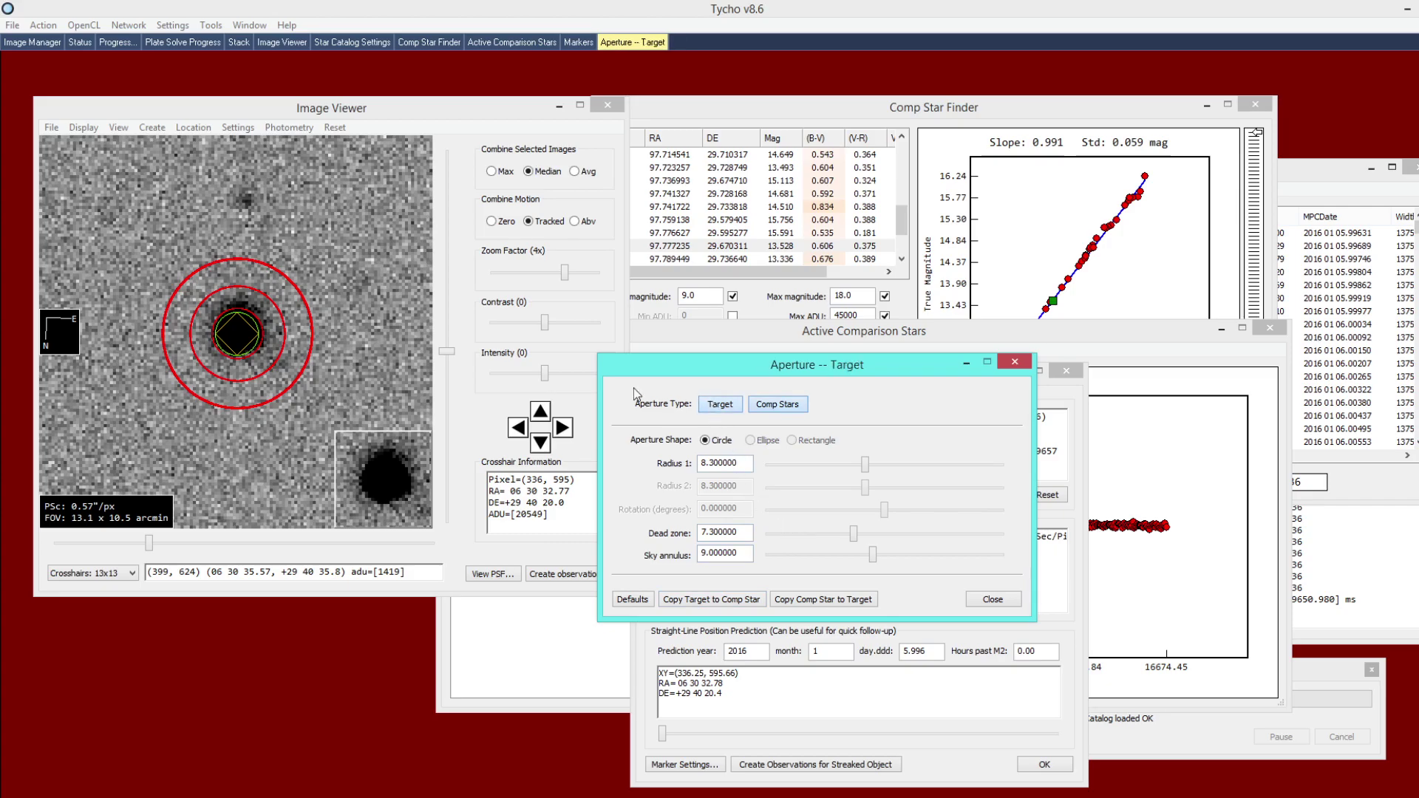
{"action": "left_click", "coordinate": [357, 364]}
{"action": "scroll", "coordinate": [349, 380], "scroll_direction": "down", "scroll_amount": 3}
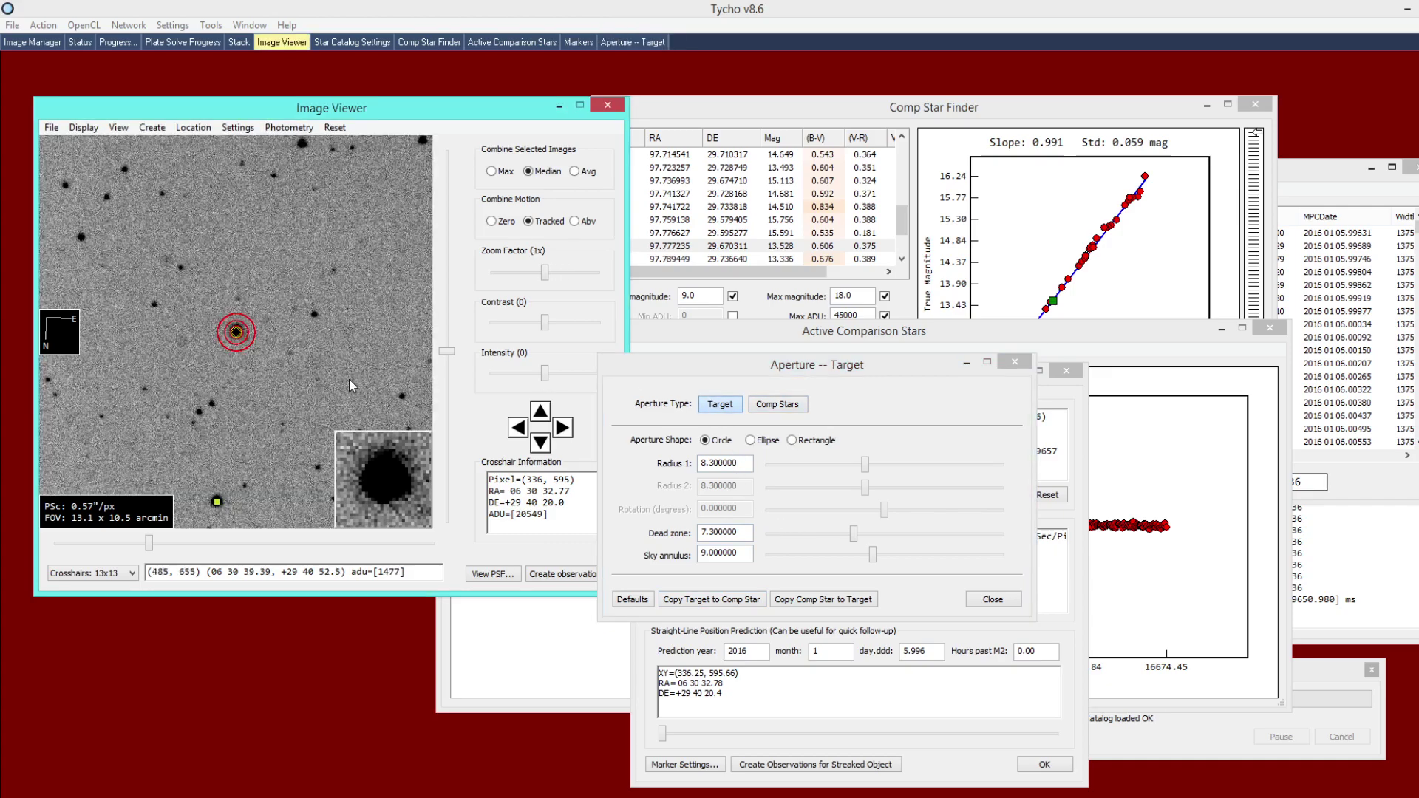
Generate photometry set 1 for the target star (336 points, median 11.57) and select it.
{"action": "right_click", "coordinate": [267, 366]}
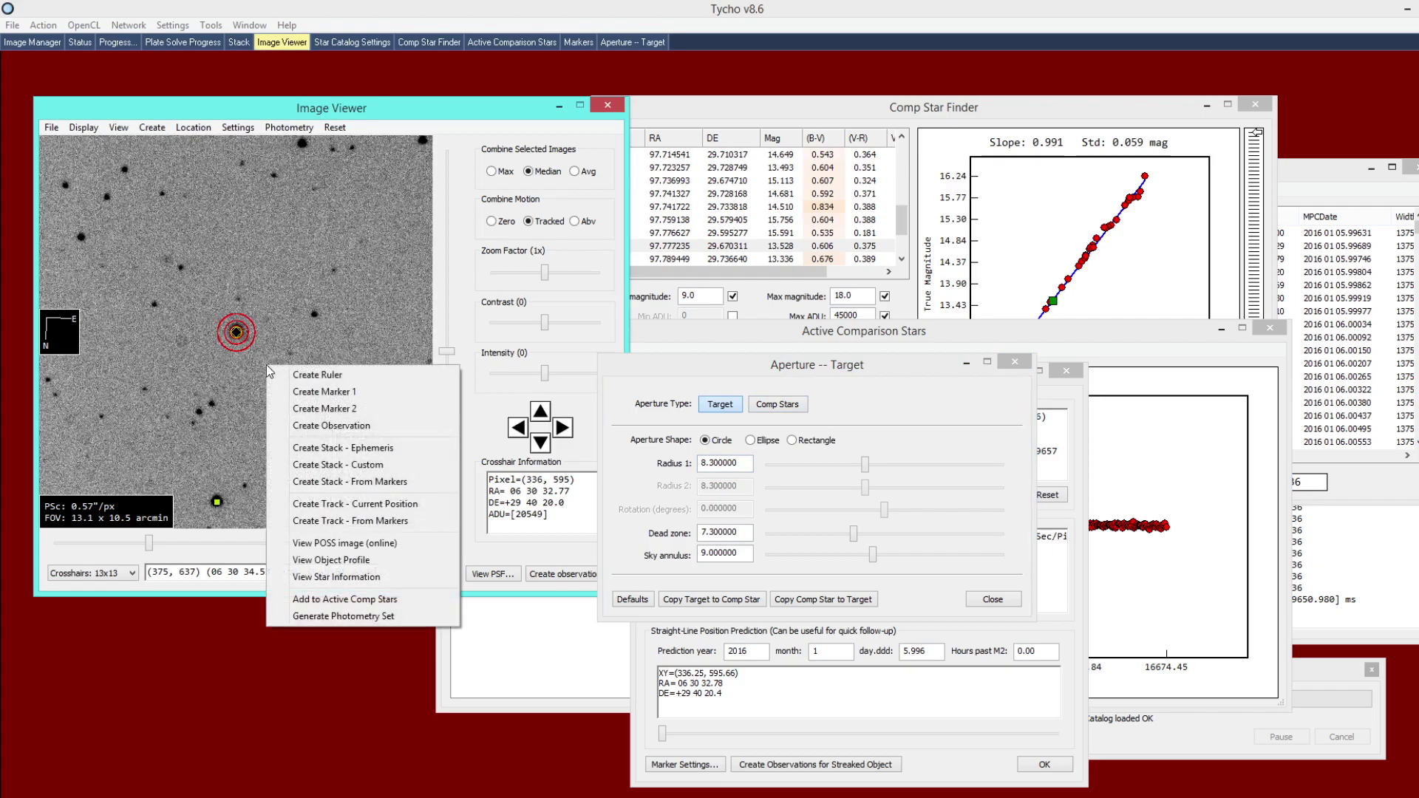
{"action": "left_click", "coordinate": [328, 618]}
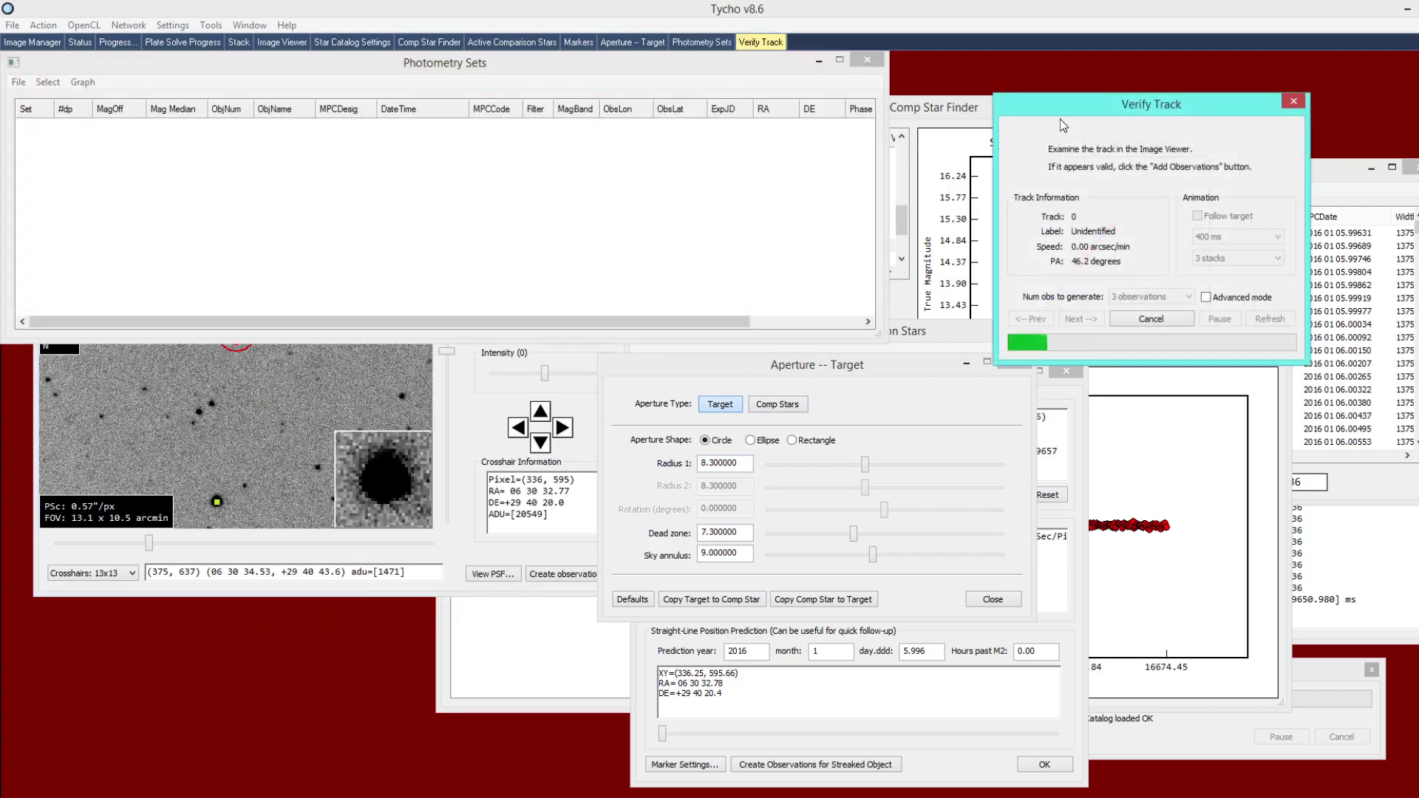
{"action": "left_click_drag", "start_coordinate": [982, 180], "coordinate": [975, 188]}
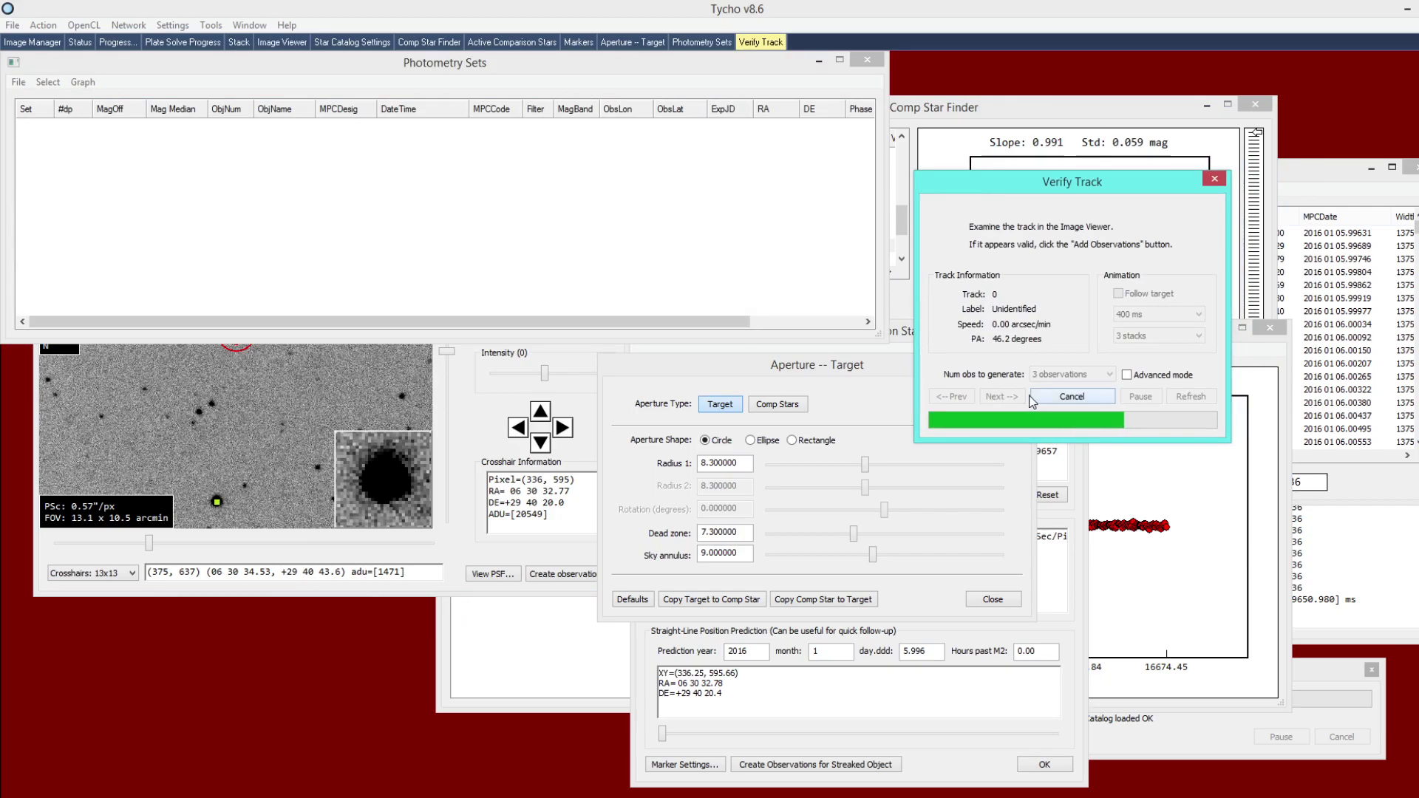
{"action": "left_click_drag", "start_coordinate": [525, 68], "coordinate": [763, 277]}
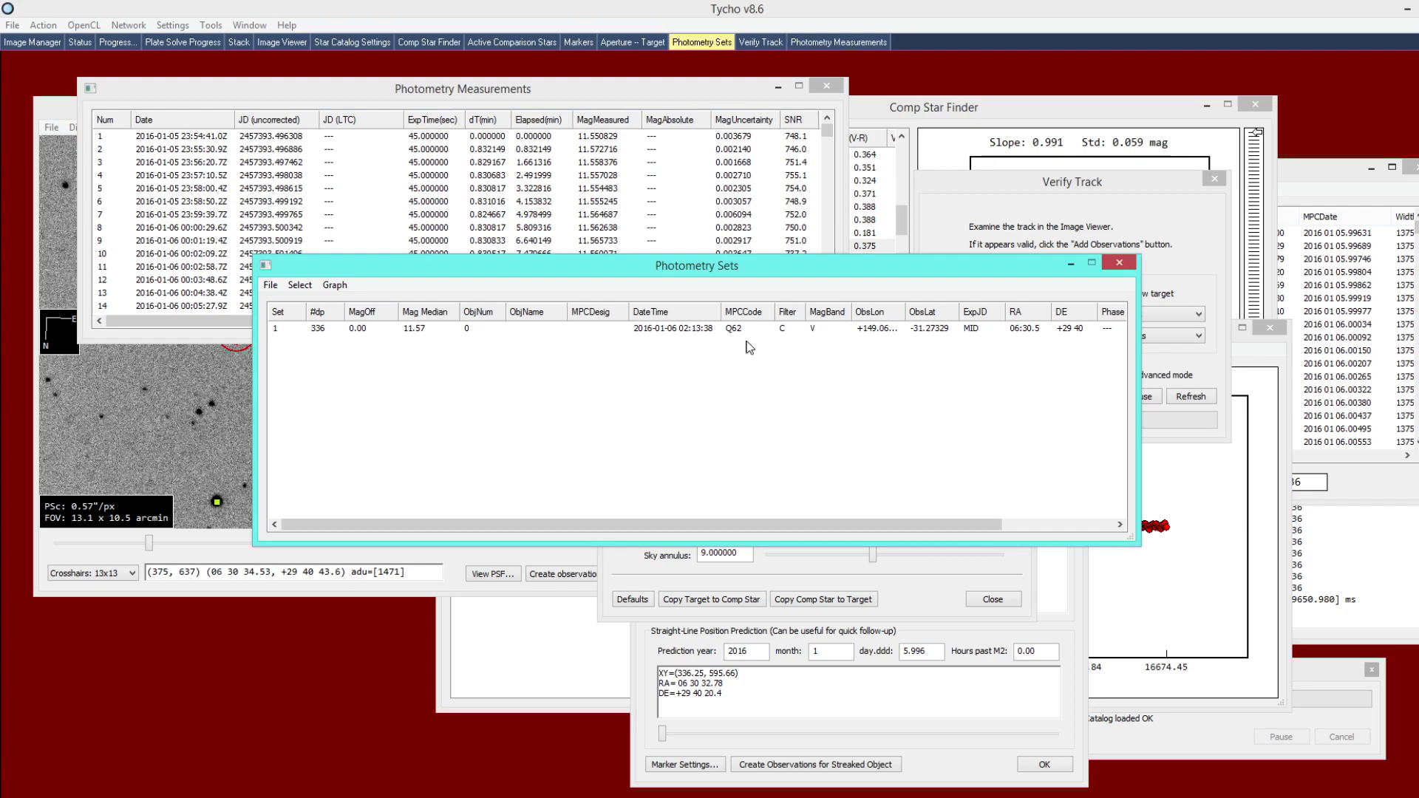
{"action": "left_click", "coordinate": [818, 335]}
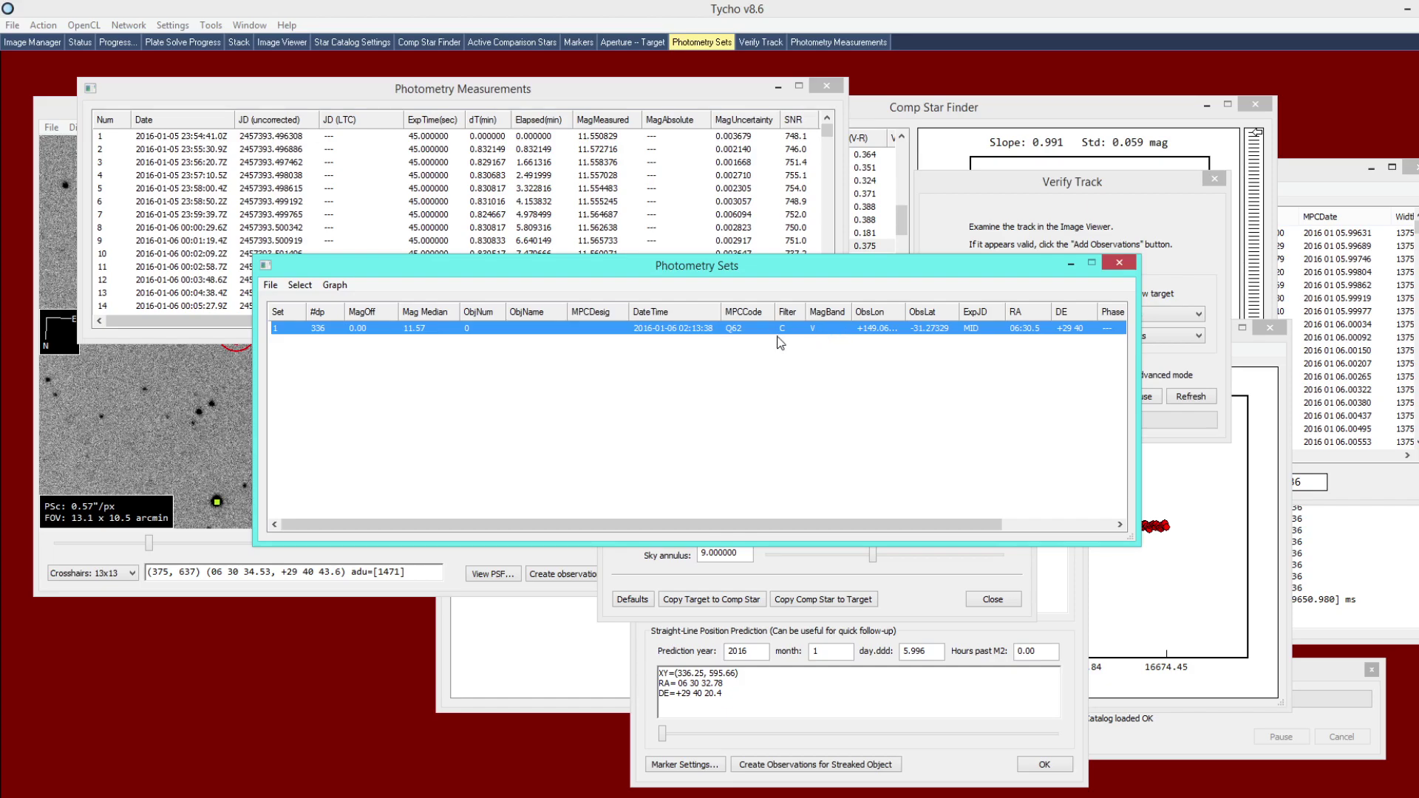
{"action": "left_click", "coordinate": [335, 285]}
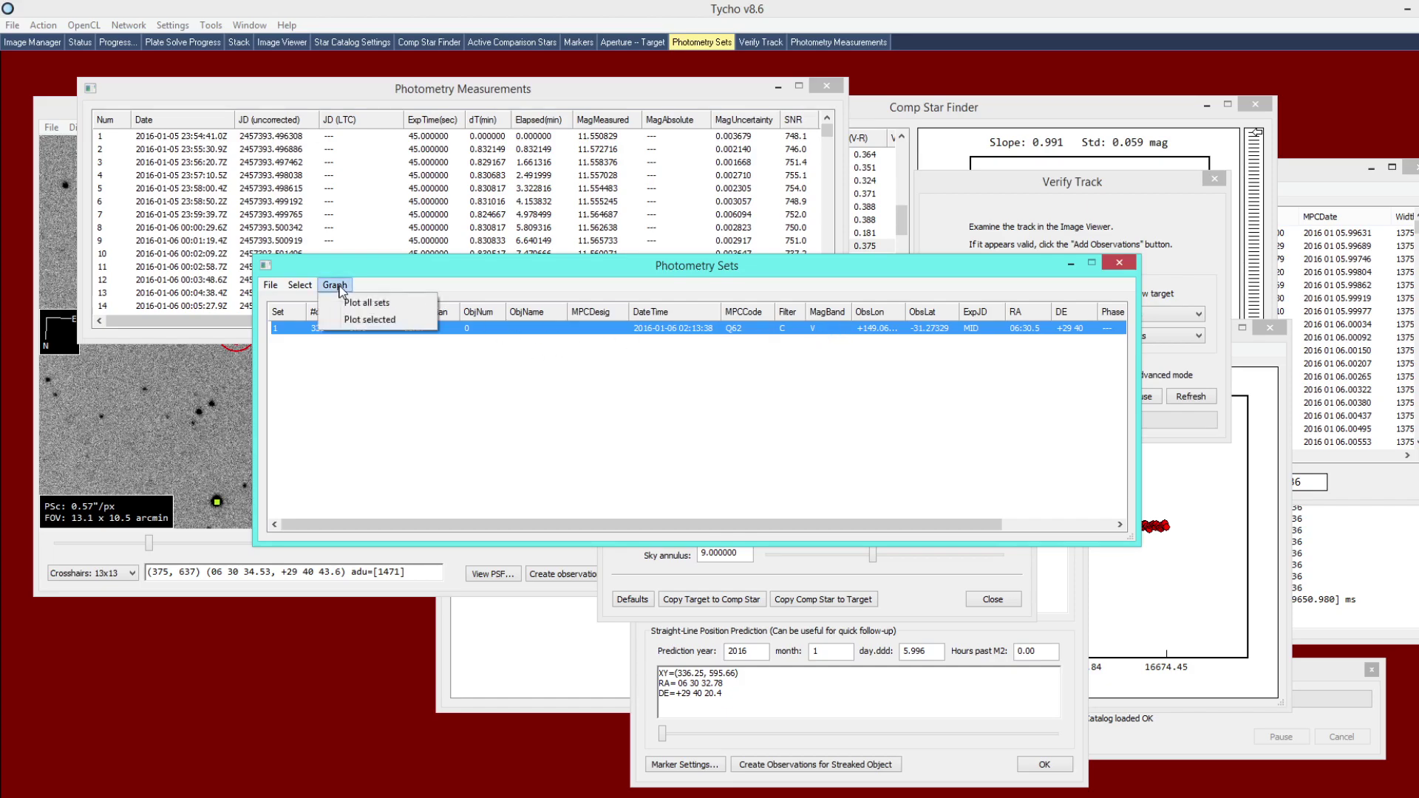
Plot set 1 as the raw WASP-12b lightcurve and move its window into view.
{"action": "left_click", "coordinate": [344, 321]}
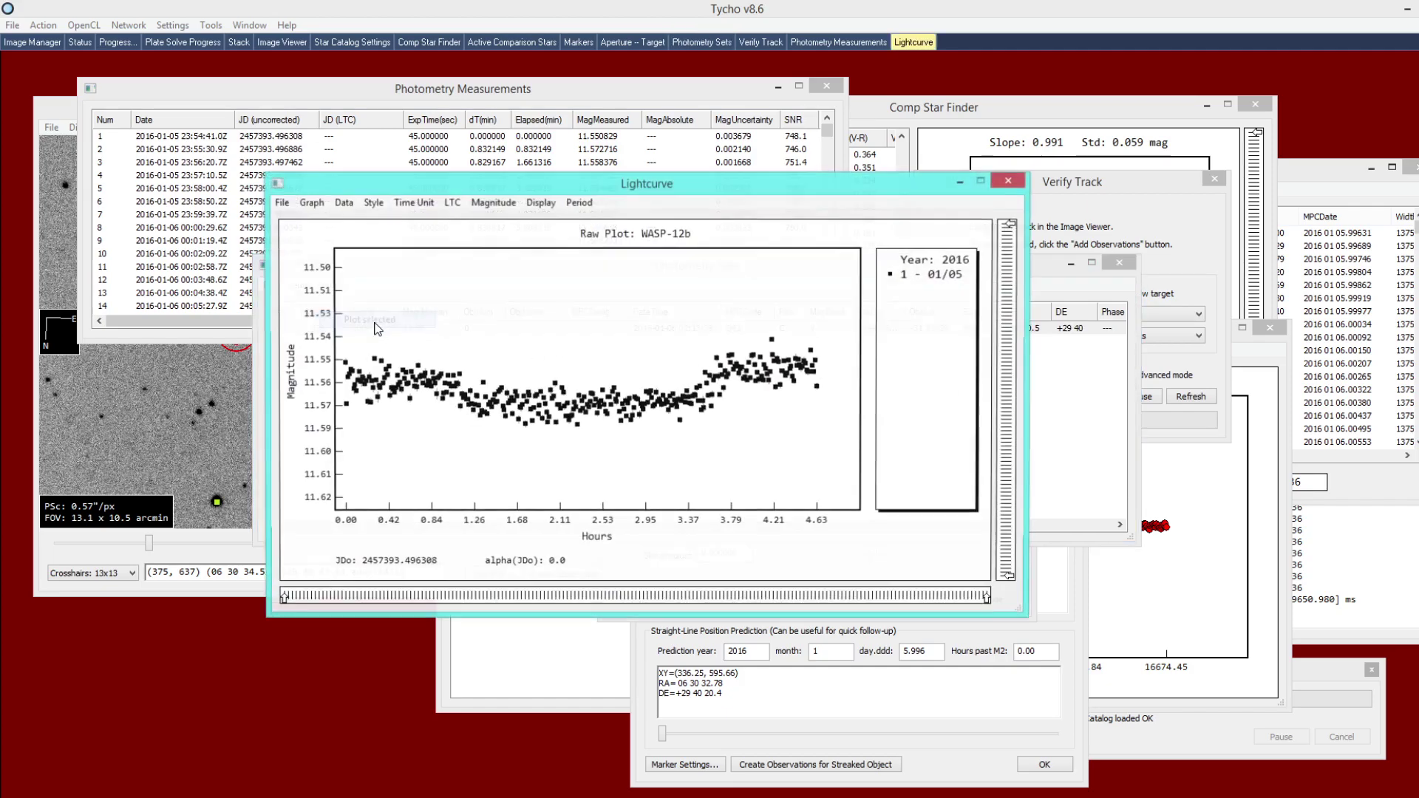
{"action": "left_click_drag", "start_coordinate": [521, 185], "coordinate": [712, 172]}
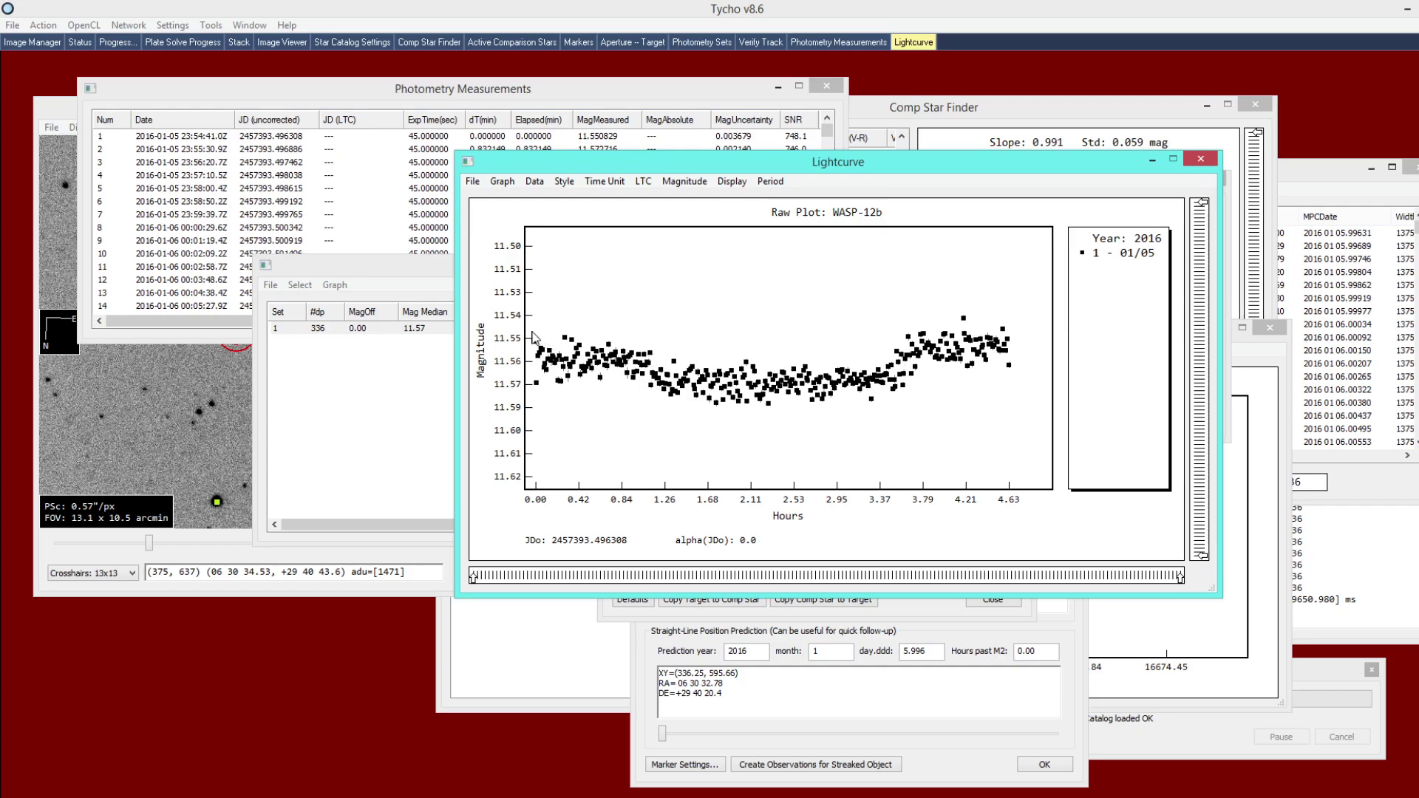
{"action": "left_click_drag", "start_coordinate": [532, 332], "coordinate": [1013, 375]}
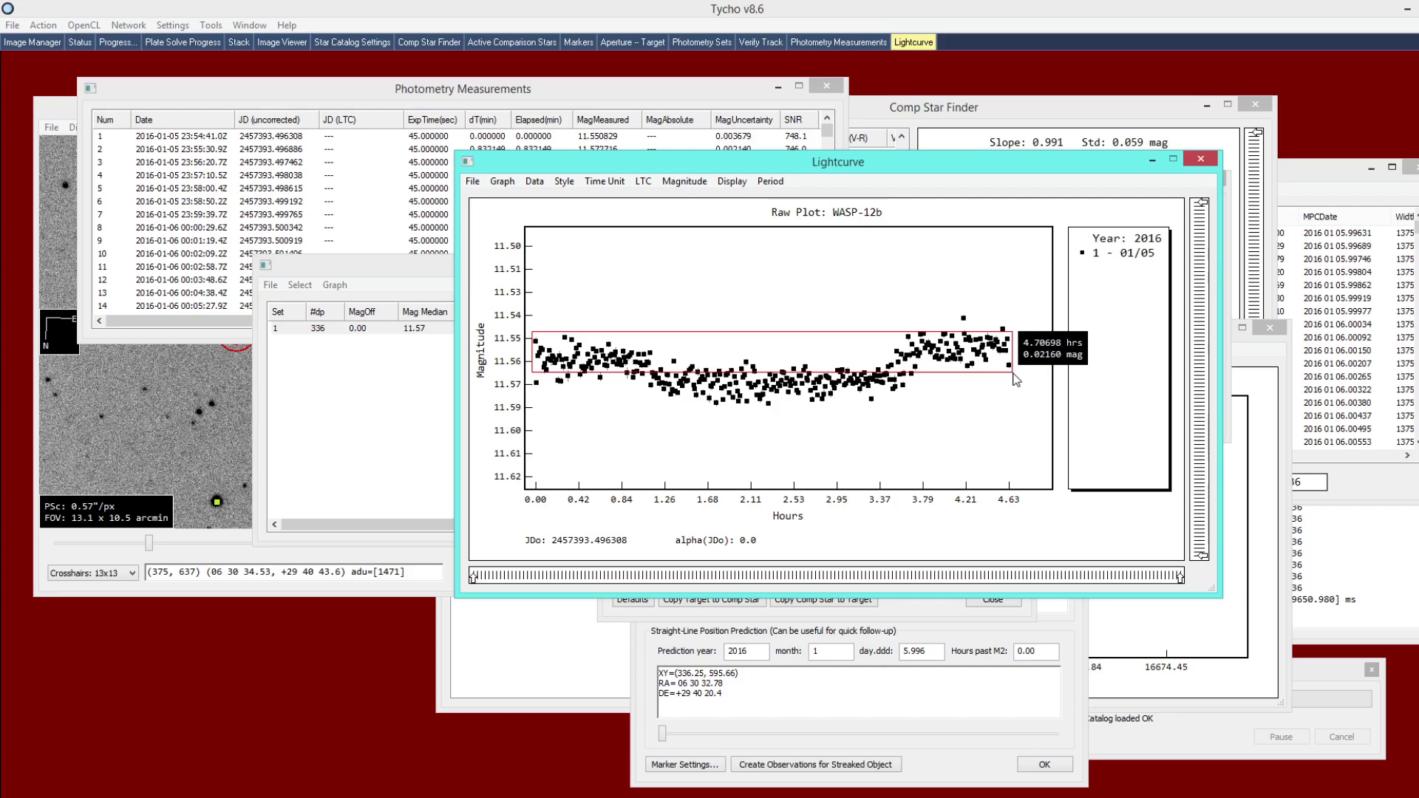
{"action": "left_click_drag", "start_coordinate": [1015, 380], "coordinate": [1015, 379]}
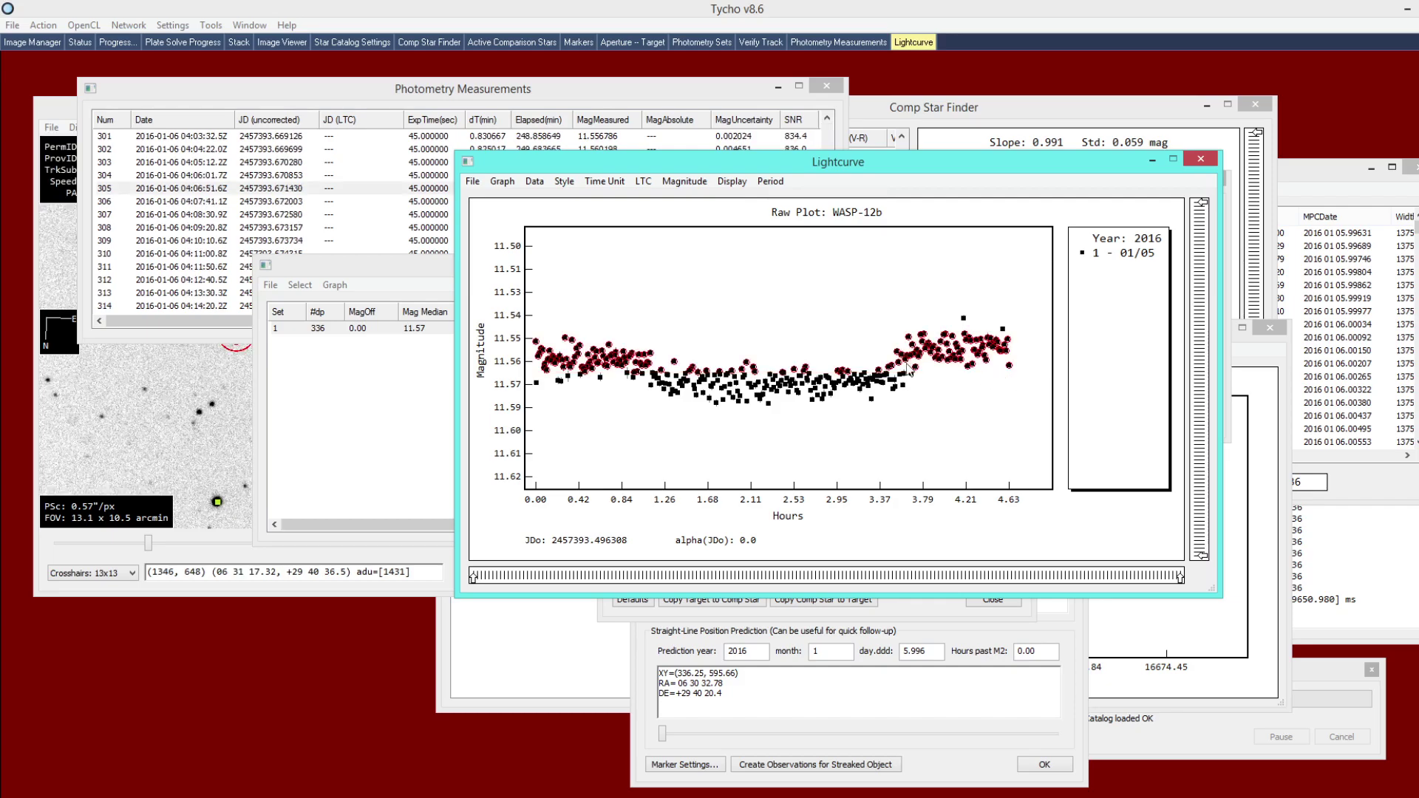
{"action": "left_click_drag", "start_coordinate": [640, 341], "coordinate": [911, 409]}
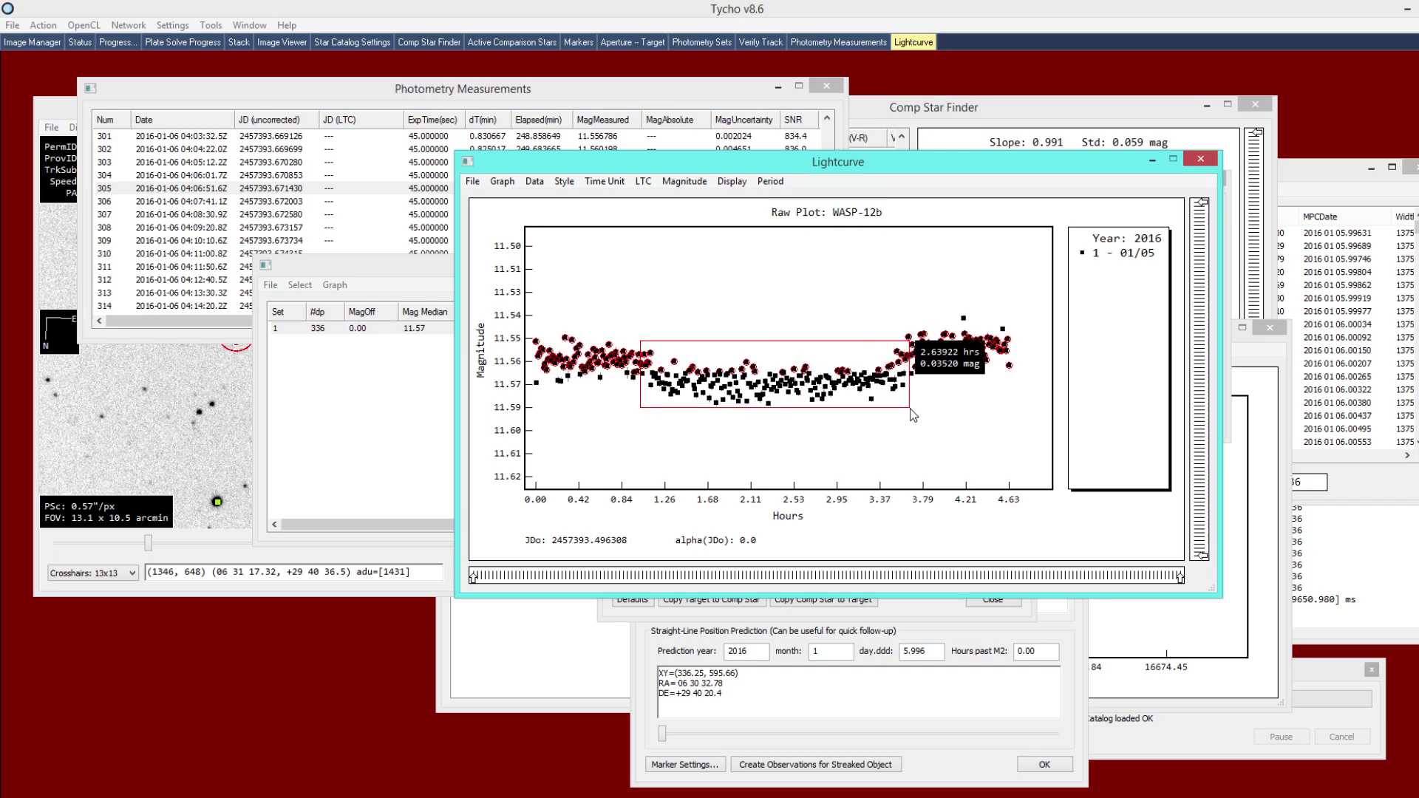
{"action": "left_click_drag", "start_coordinate": [911, 409], "coordinate": [910, 409]}
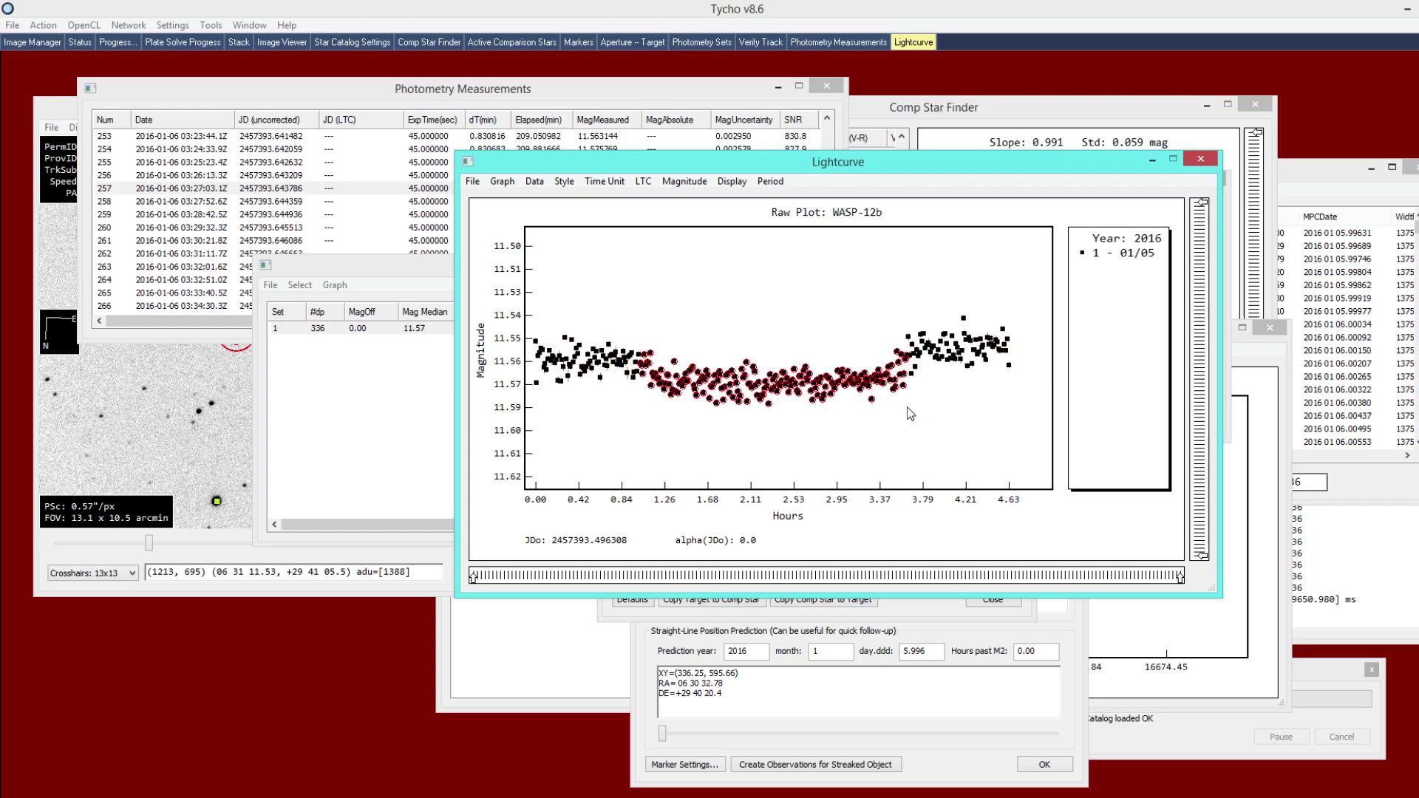
{"action": "left_click_drag", "start_coordinate": [633, 338], "coordinate": [911, 405]}
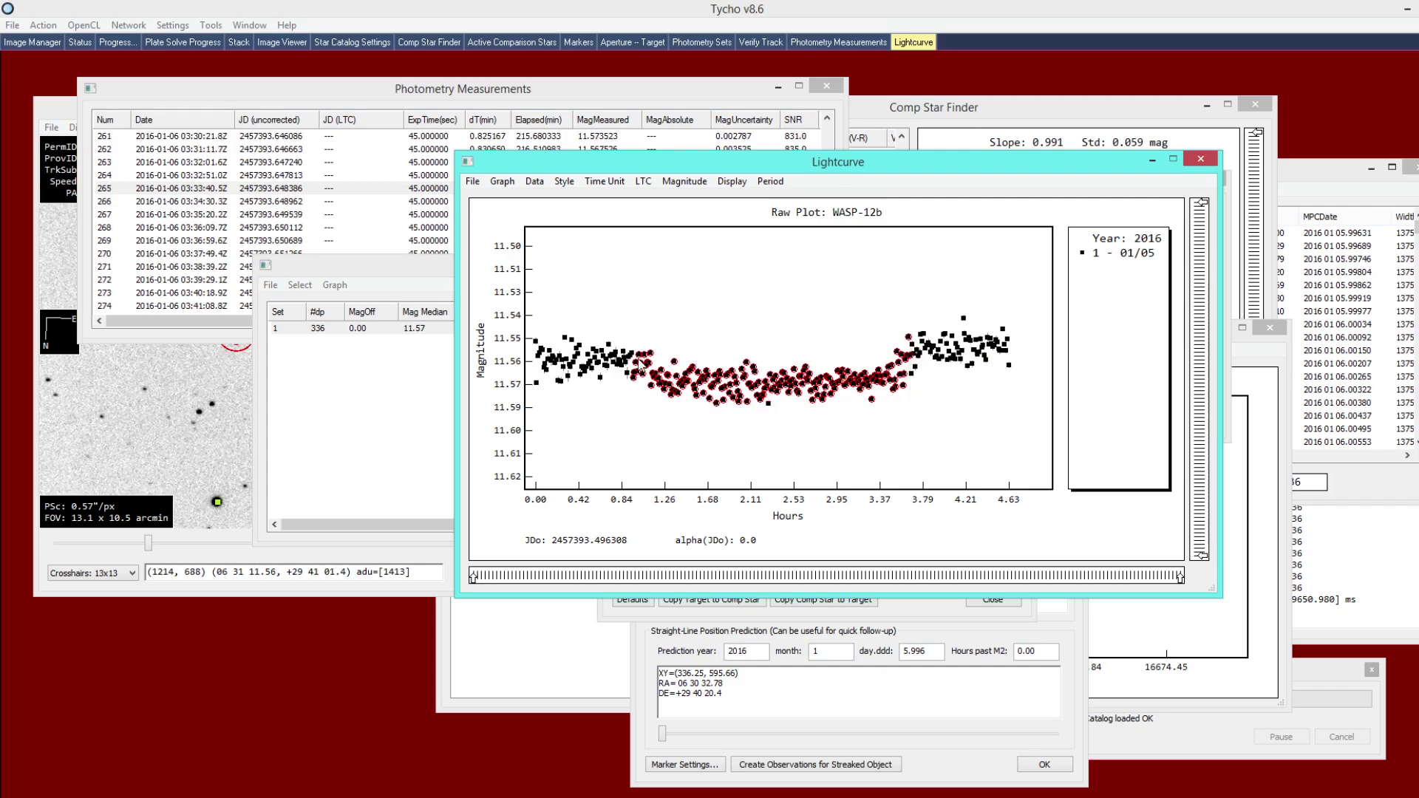
{"action": "left_click", "coordinate": [748, 330]}
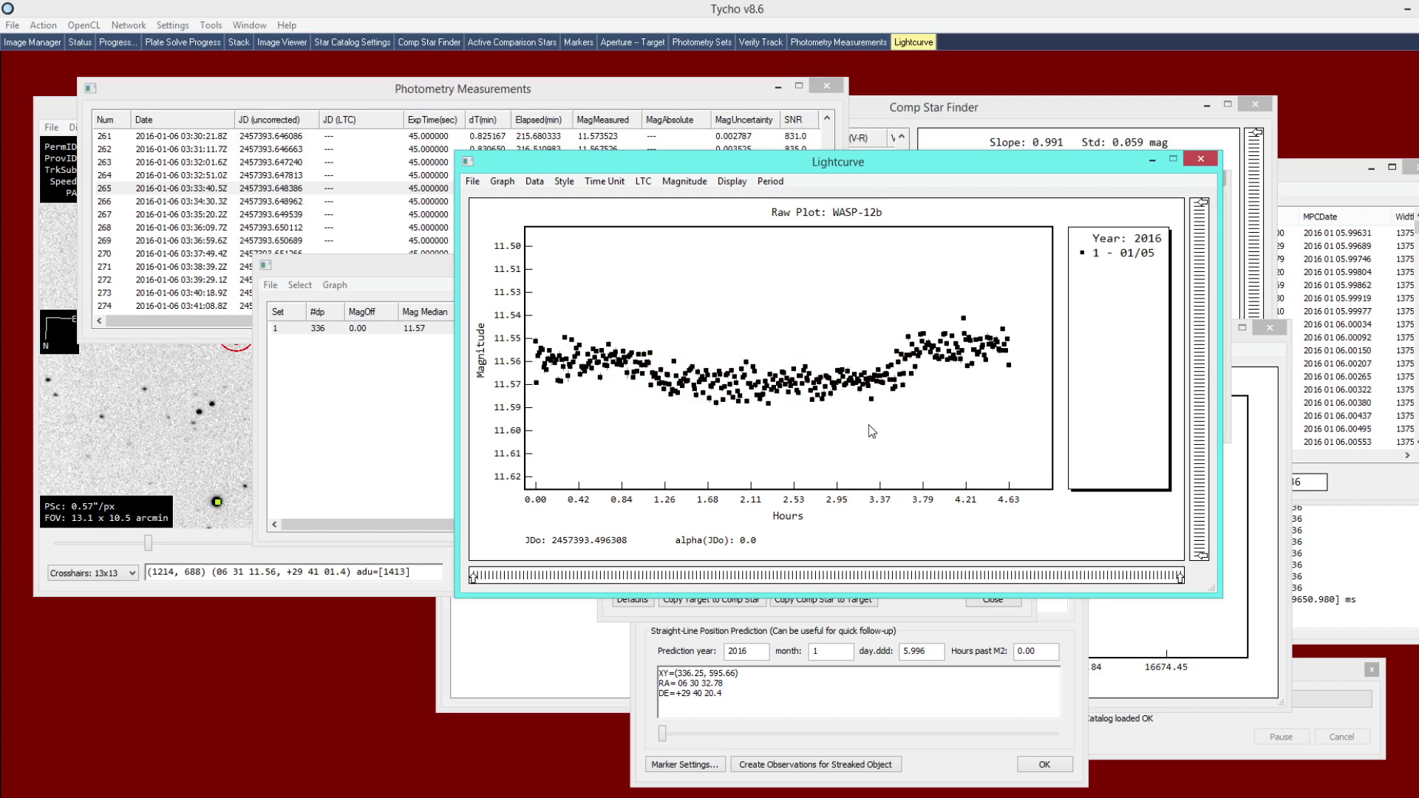
{"action": "left_click_drag", "start_coordinate": [726, 166], "coordinate": [667, 170]}
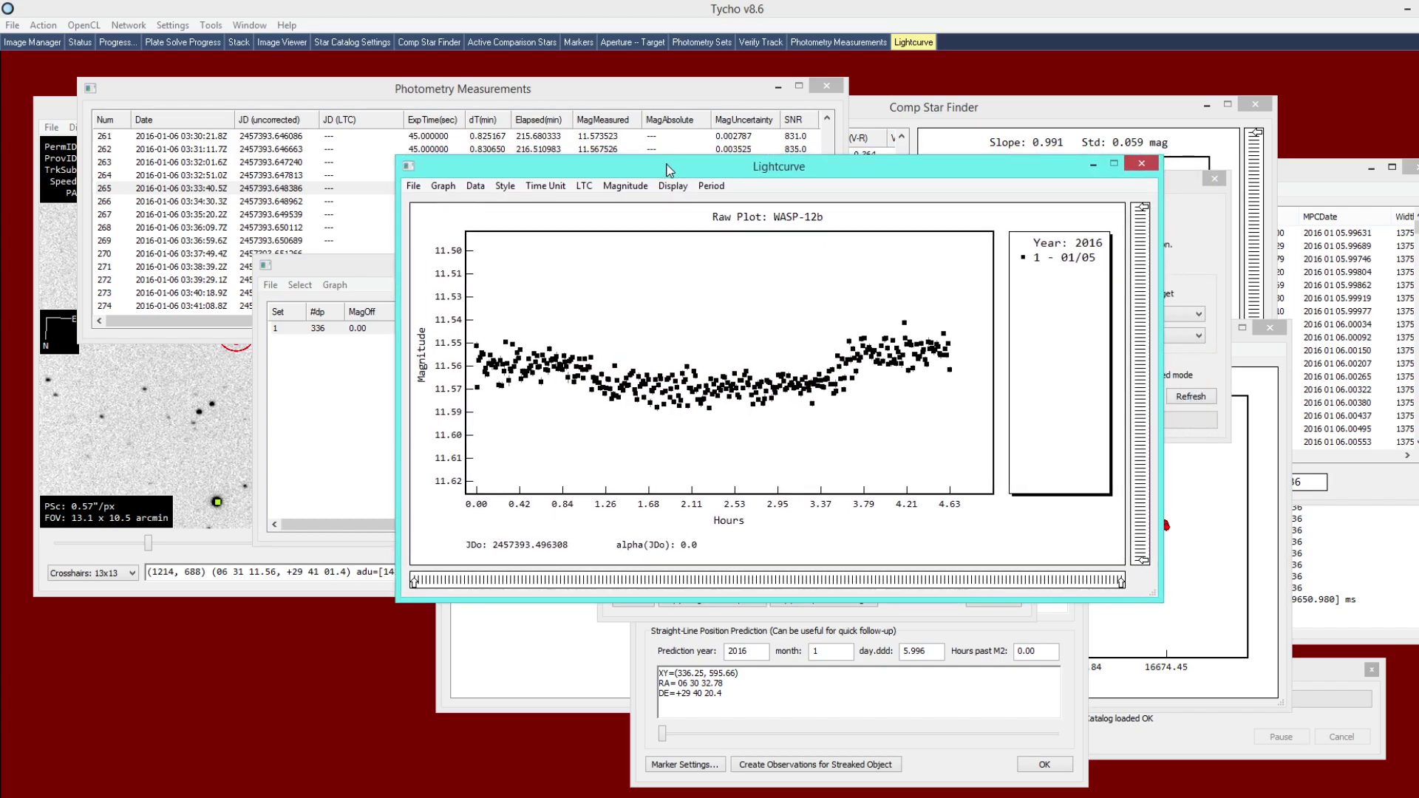